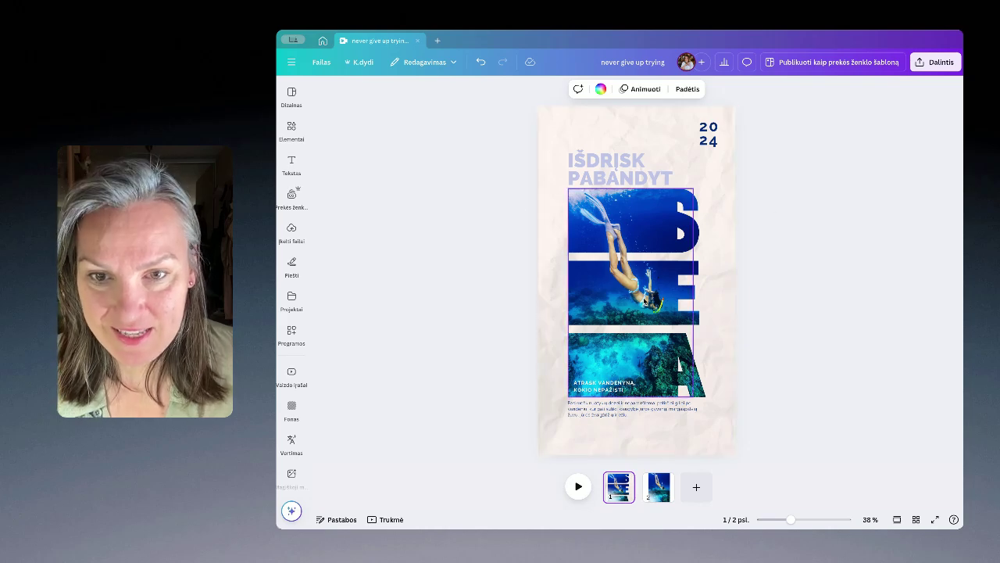
Add a blank third page to the design and select the diver photo on page 2.
click(697, 487)
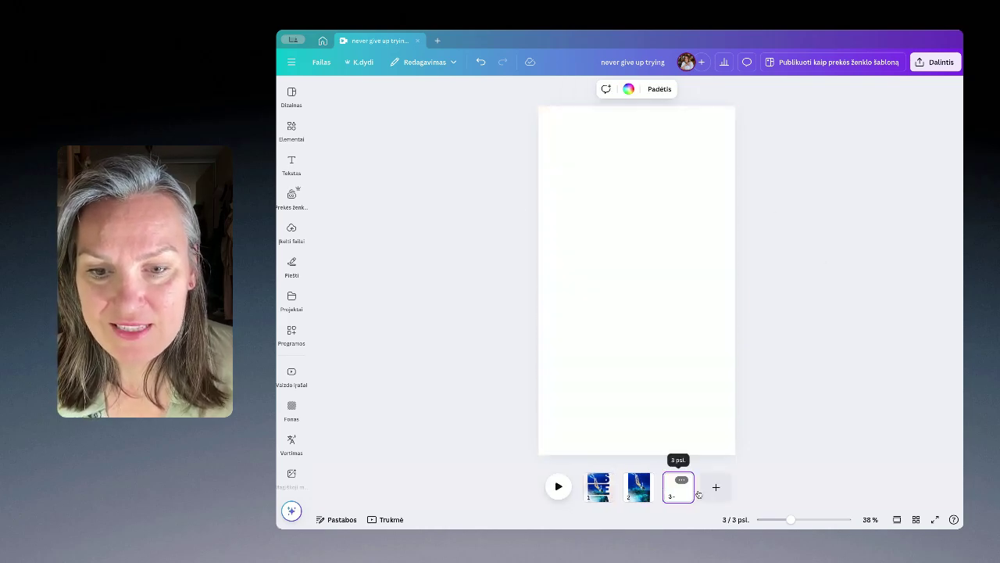
click(639, 489)
click(668, 228)
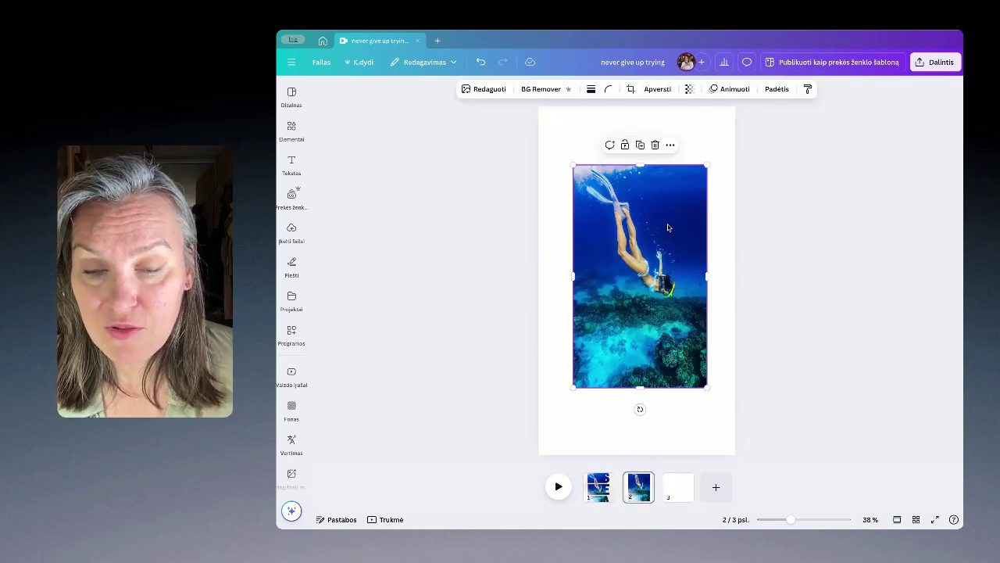
Look through the uploaded images and the paper background photo results.
click(290, 129)
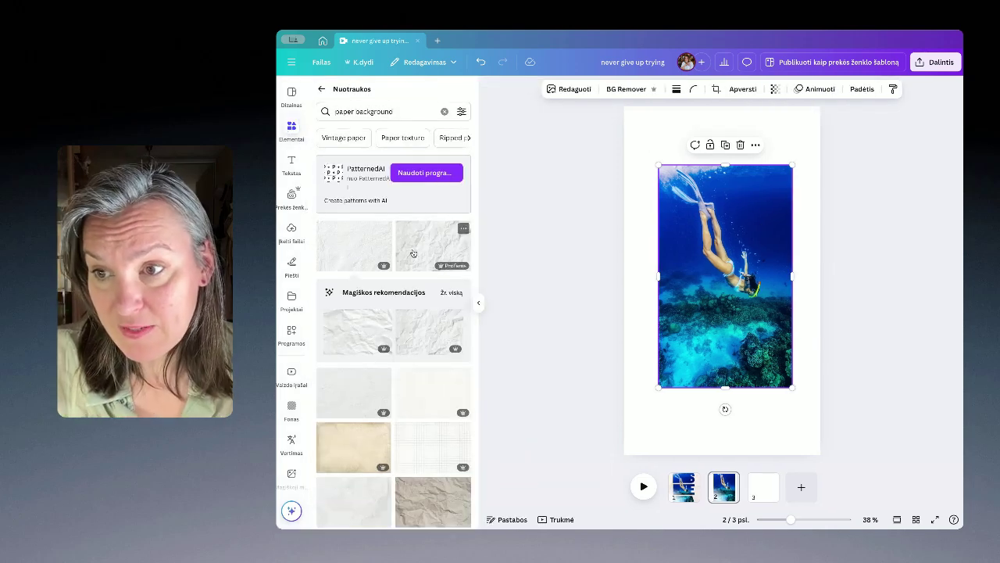
click(291, 233)
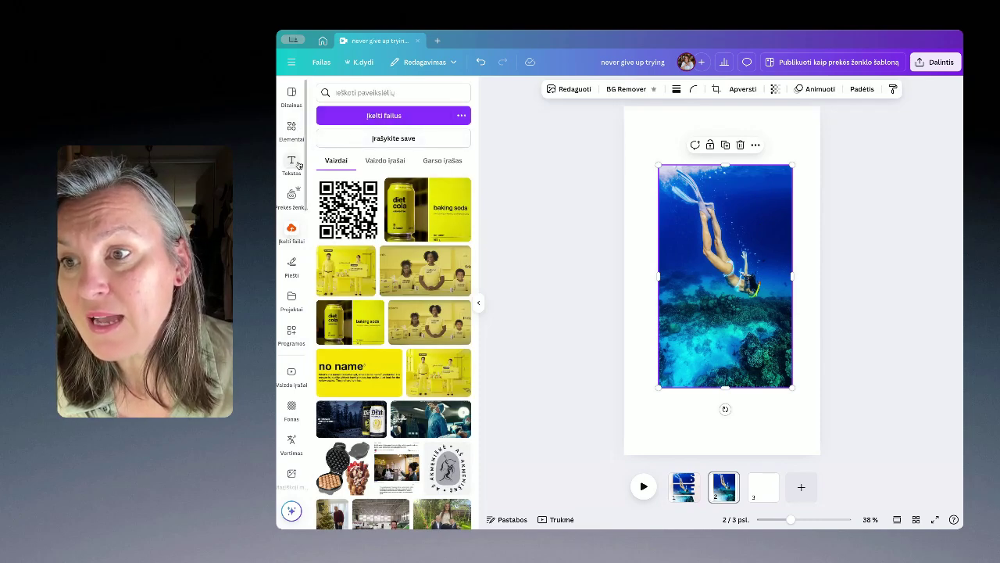
click(292, 131)
scroll(414, 244, down, 3)
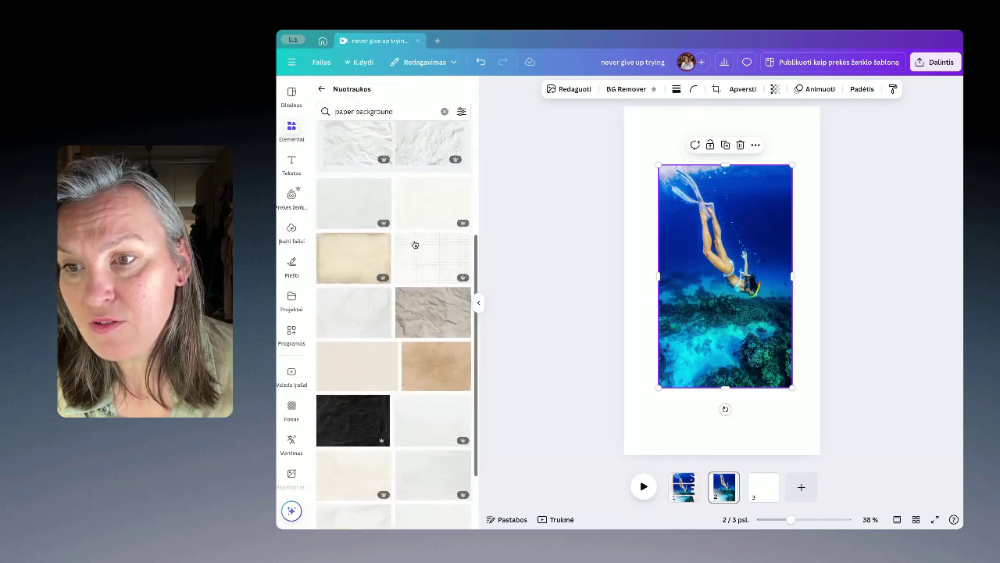
scroll(414, 244, up, 3)
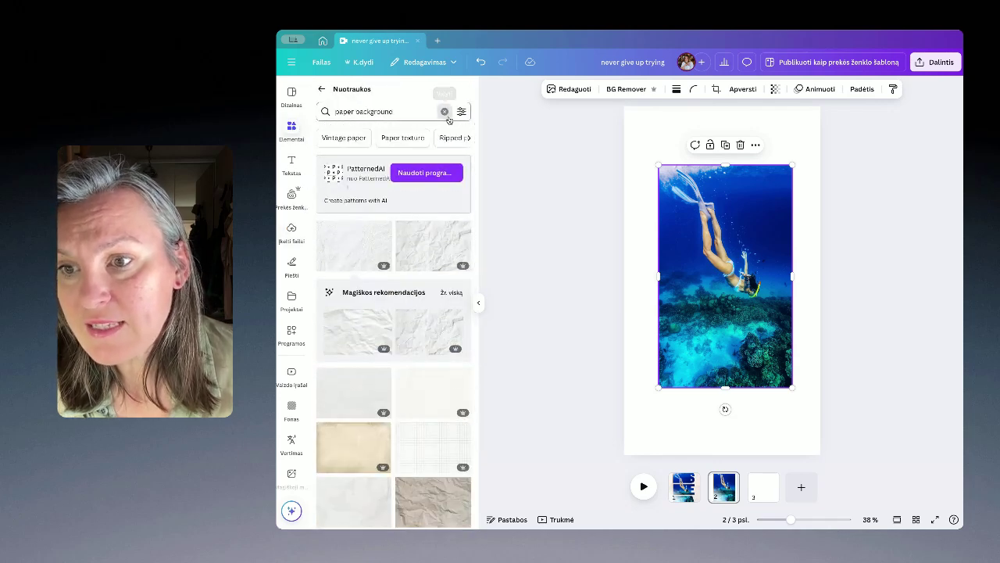
Search the photo library for "diving" and browse the underwater photos.
click(445, 112)
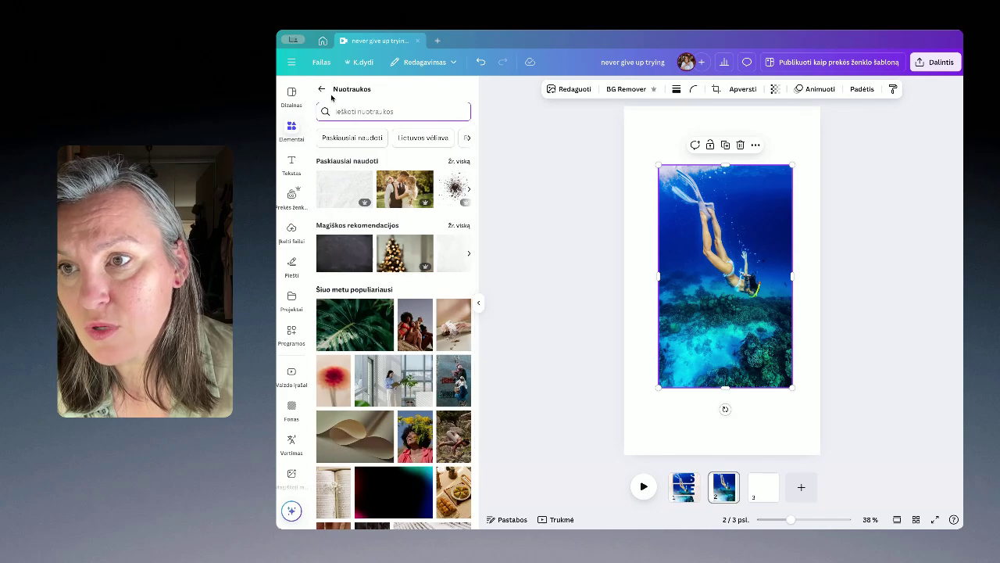
scroll(411, 305, down, 4)
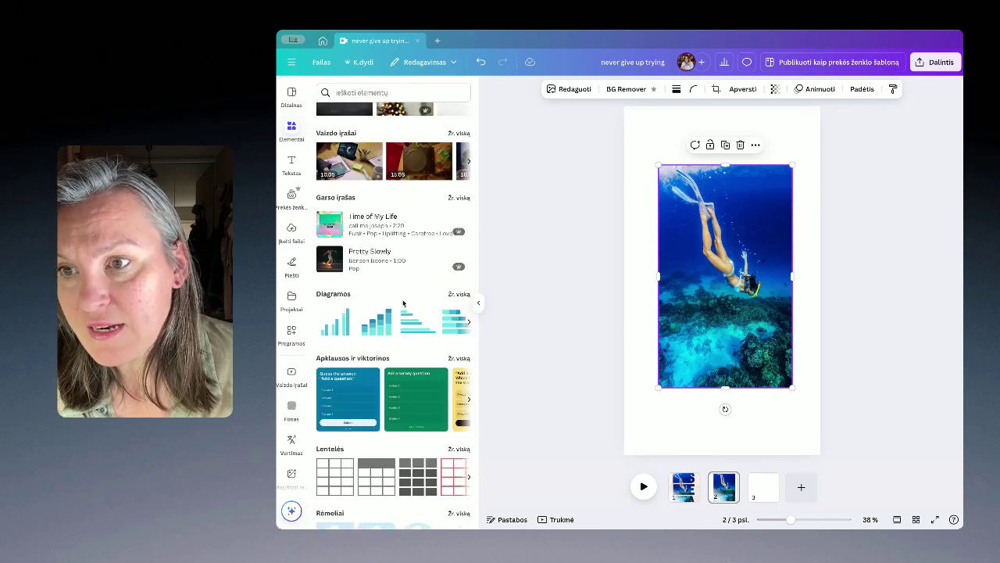
scroll(406, 328, up, 5)
scroll(336, 305, down, 1)
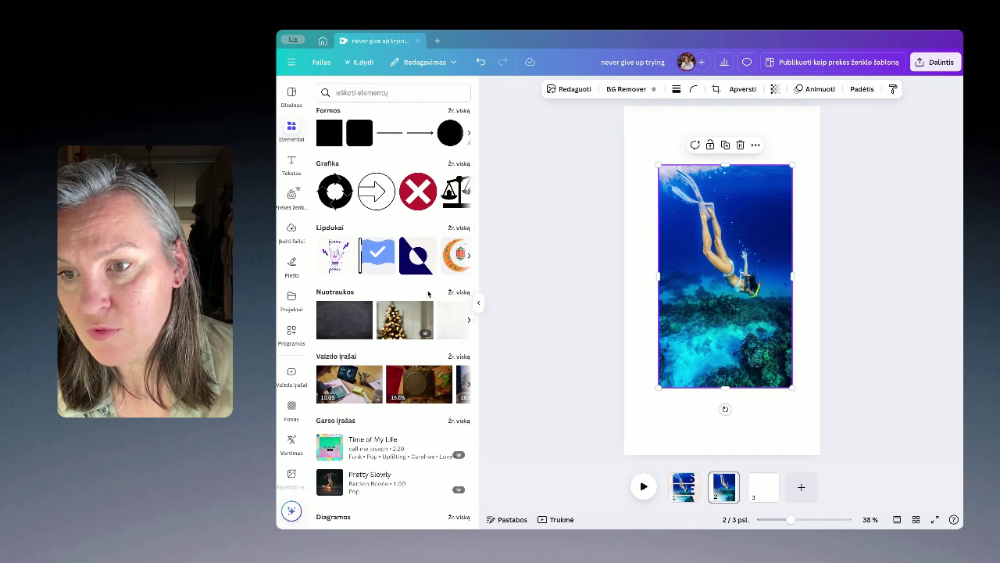
click(459, 292)
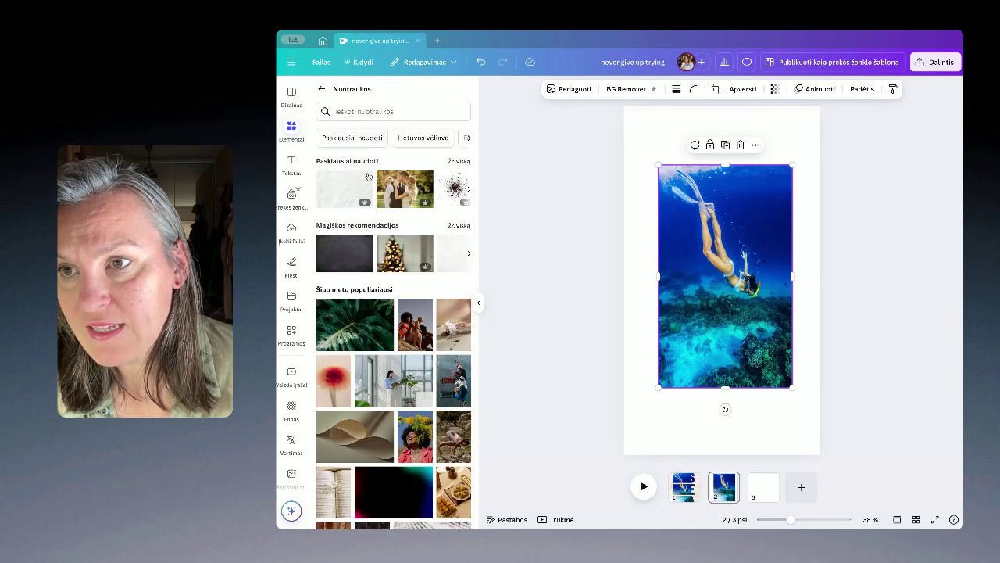
click(354, 111)
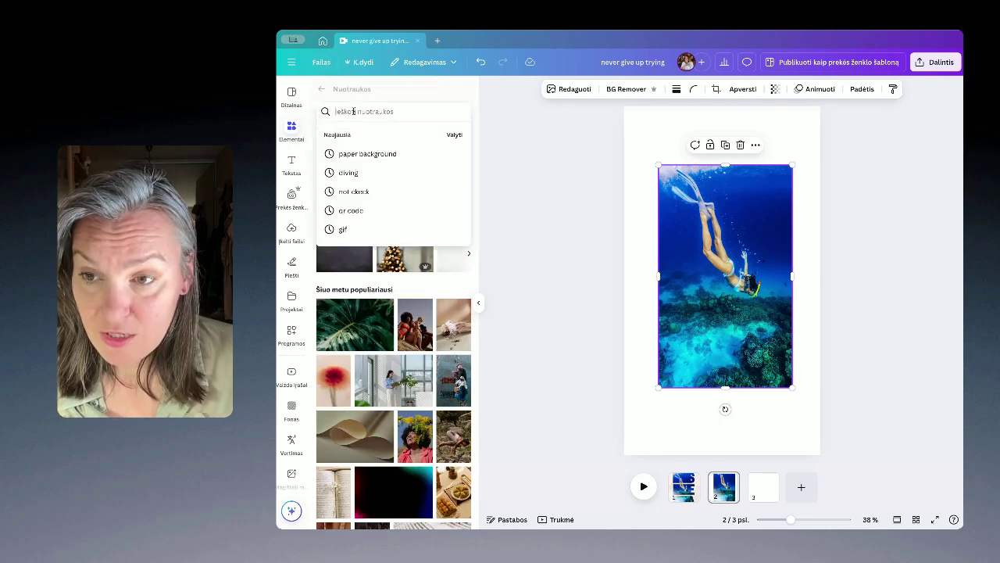
text(diving)
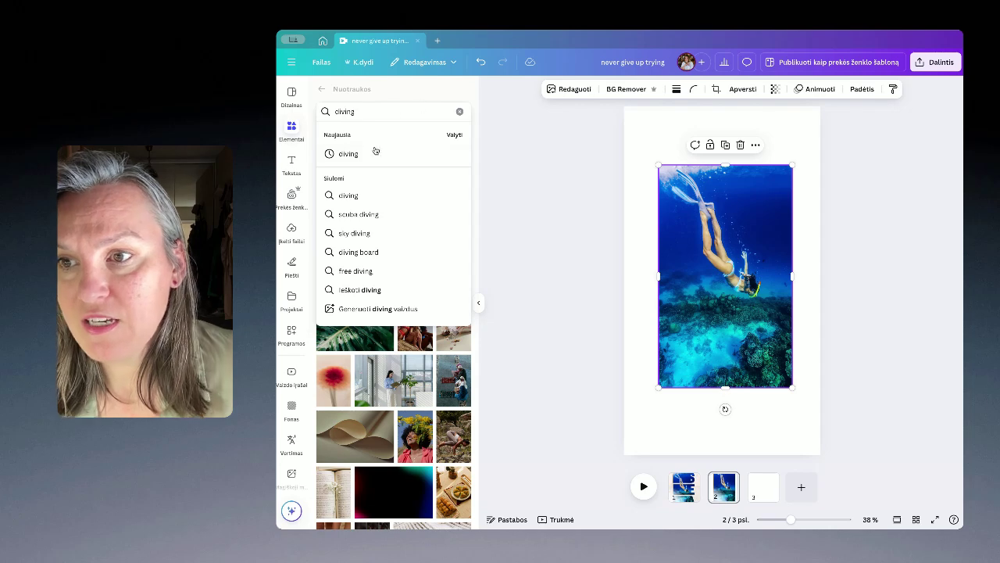
click(350, 155)
scroll(420, 281, down, 15)
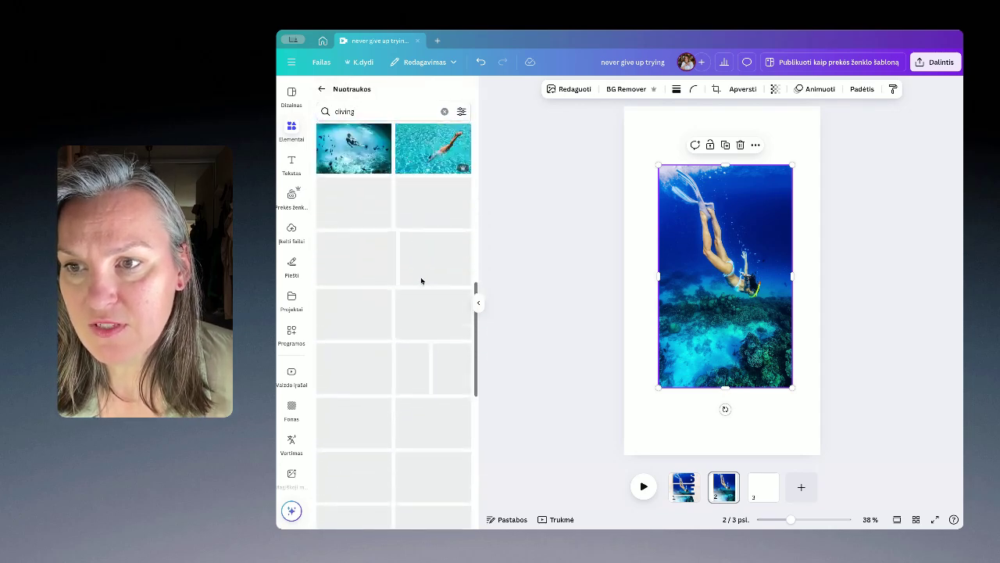
scroll(420, 282, up, 5)
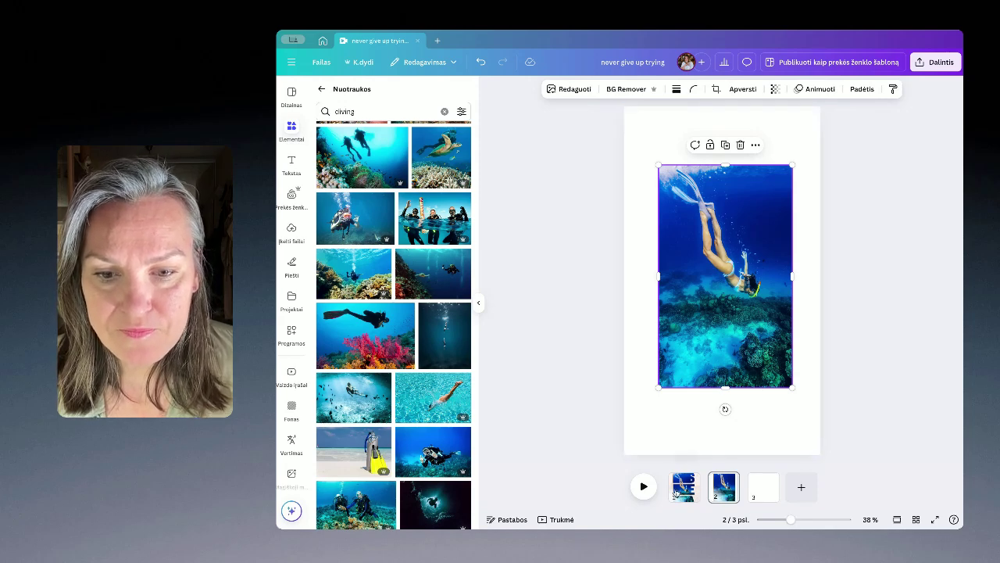
Review the finished SEA poster on page 1 and return to the blank page 3.
click(764, 494)
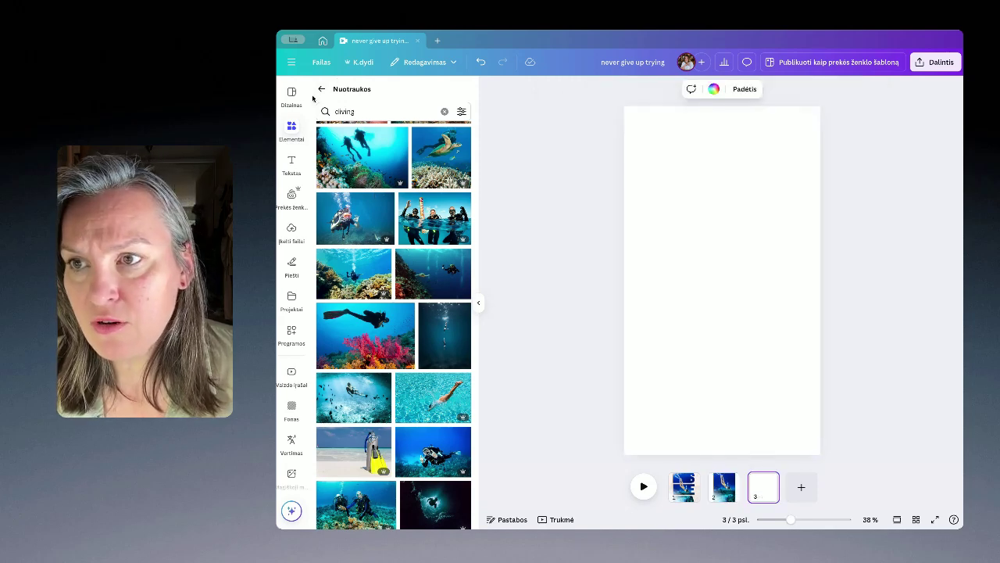
click(677, 495)
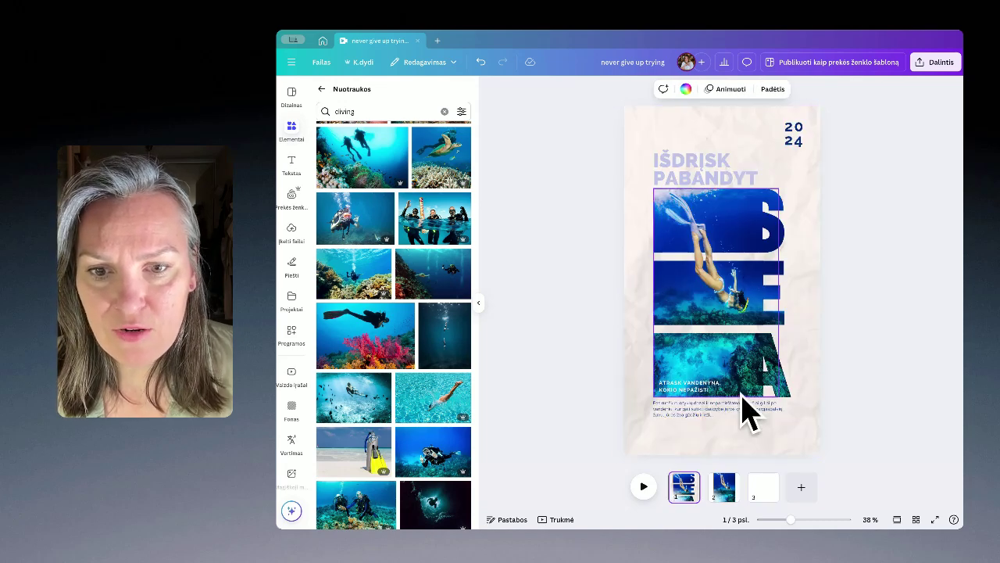
click(764, 488)
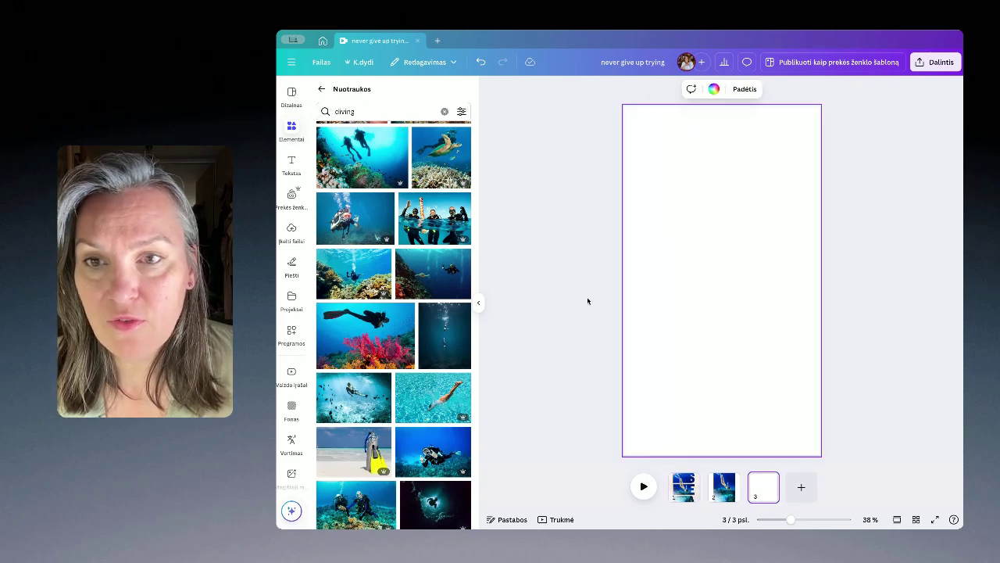
Clear the photo search and add a plain square frame to page 3.
click(444, 111)
scroll(375, 156, down, 5)
scroll(368, 141, up, 5)
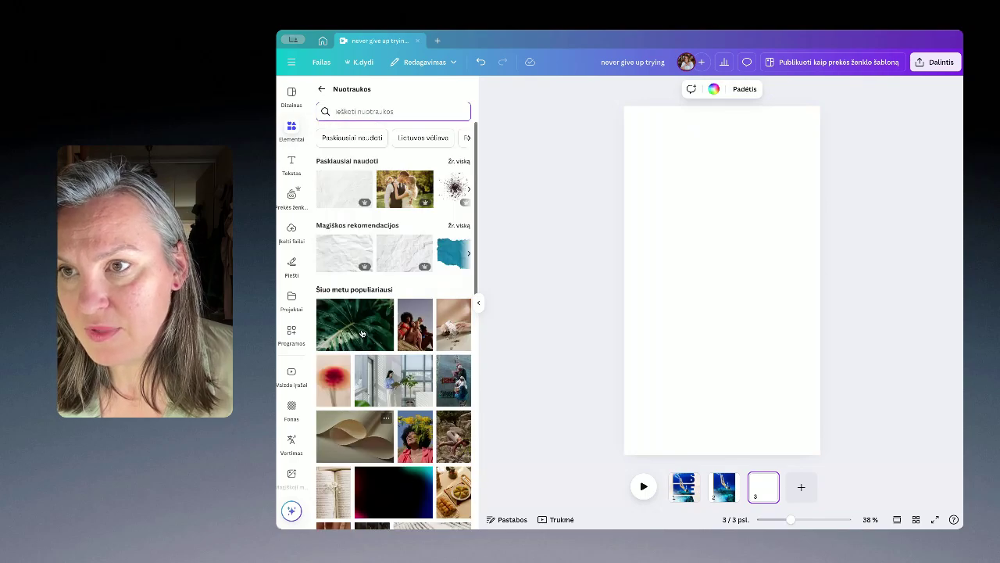
click(323, 88)
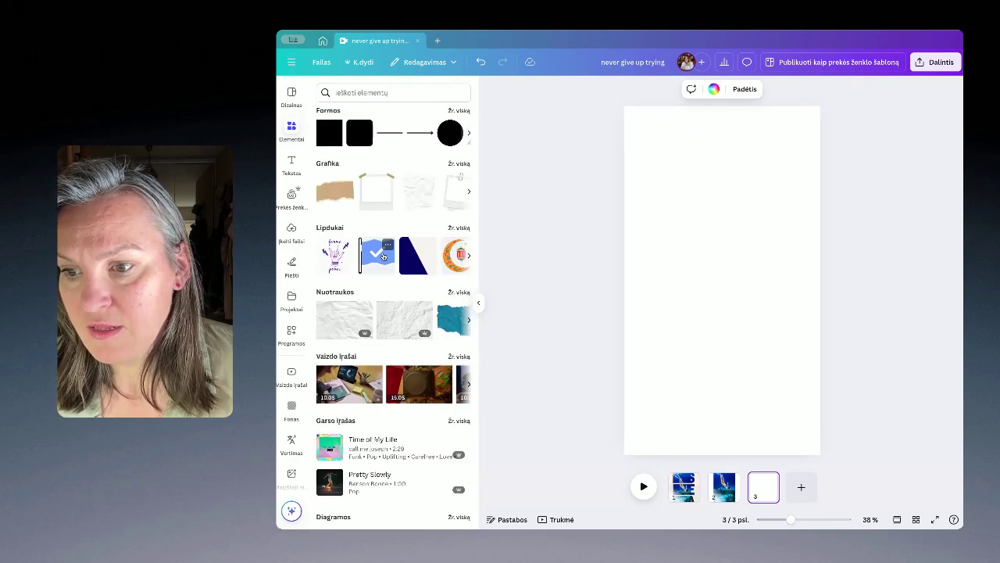
scroll(383, 257, down, 3)
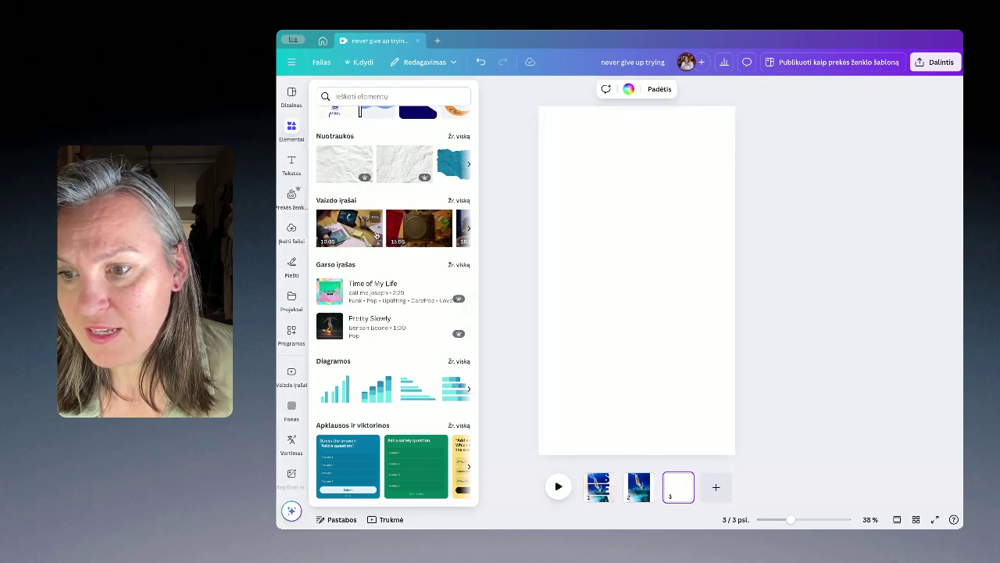
scroll(375, 226, down, 3)
scroll(375, 234, down, 2)
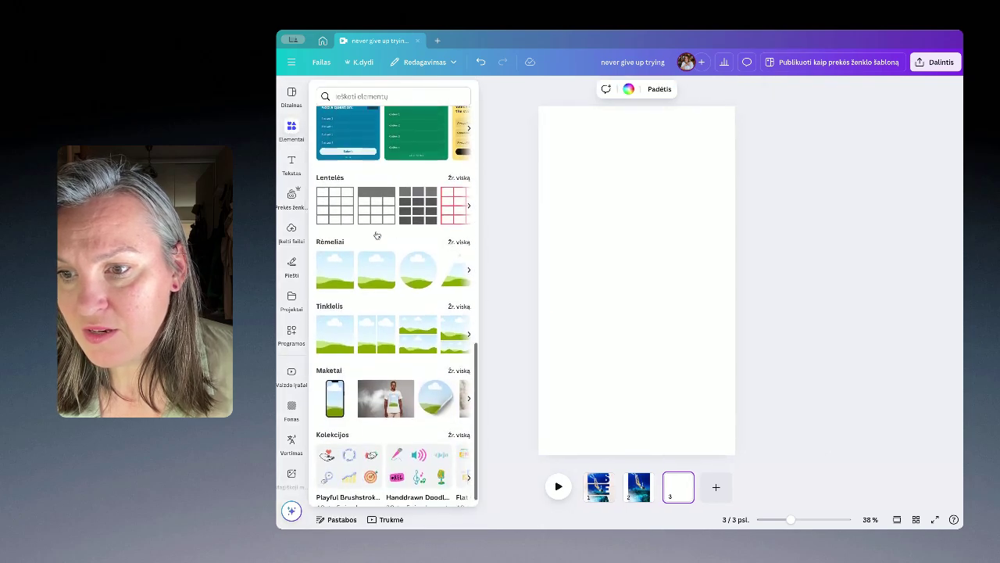
click(332, 259)
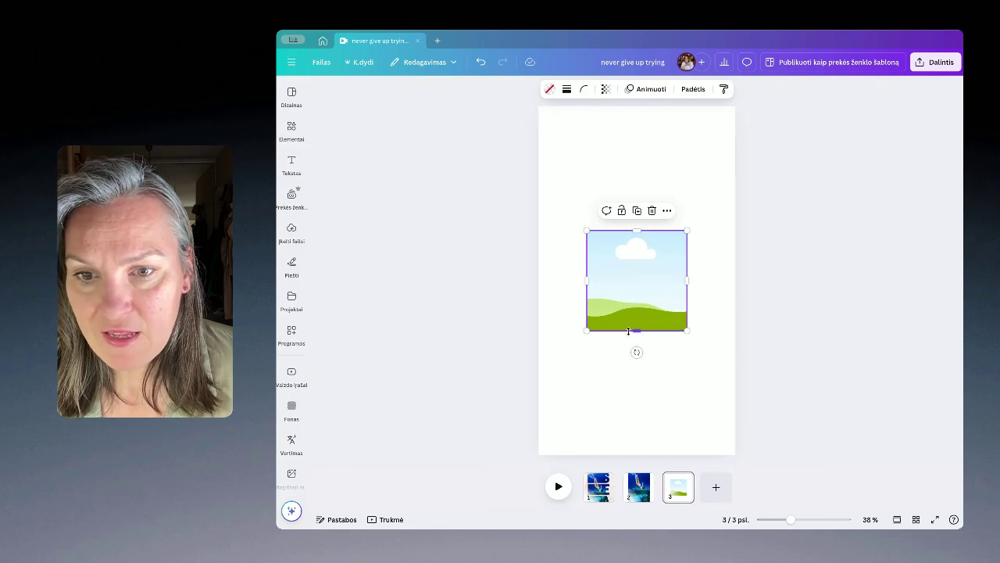
Reshape the square frame into a wide, low rectangle and place it in the upper left part of the page.
drag(636, 329, 635, 277)
drag(688, 248, 630, 225)
click(672, 305)
Copy and paste the rectangular frame, and align the copy directly below the original with a small gap.
right_click(629, 223)
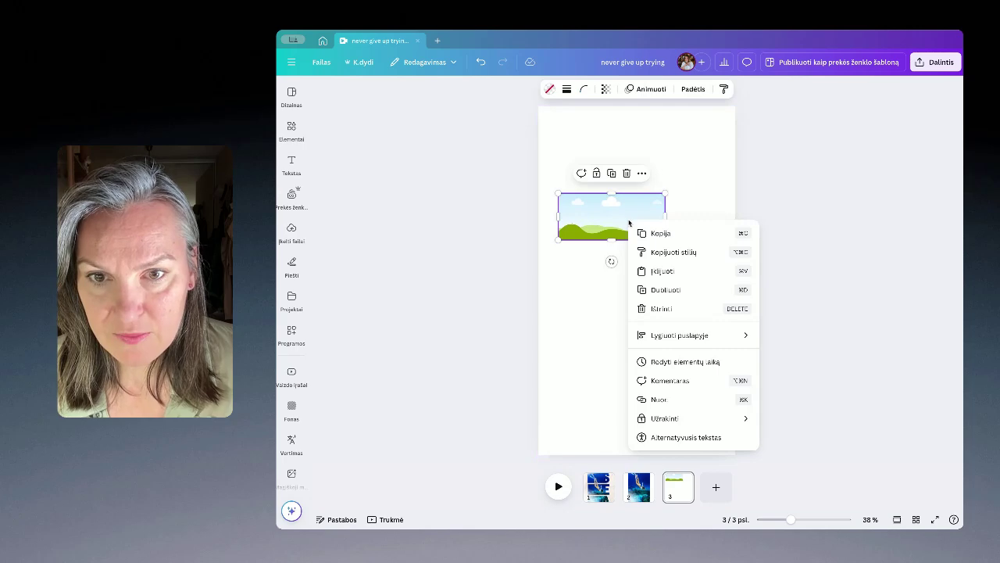
click(640, 229)
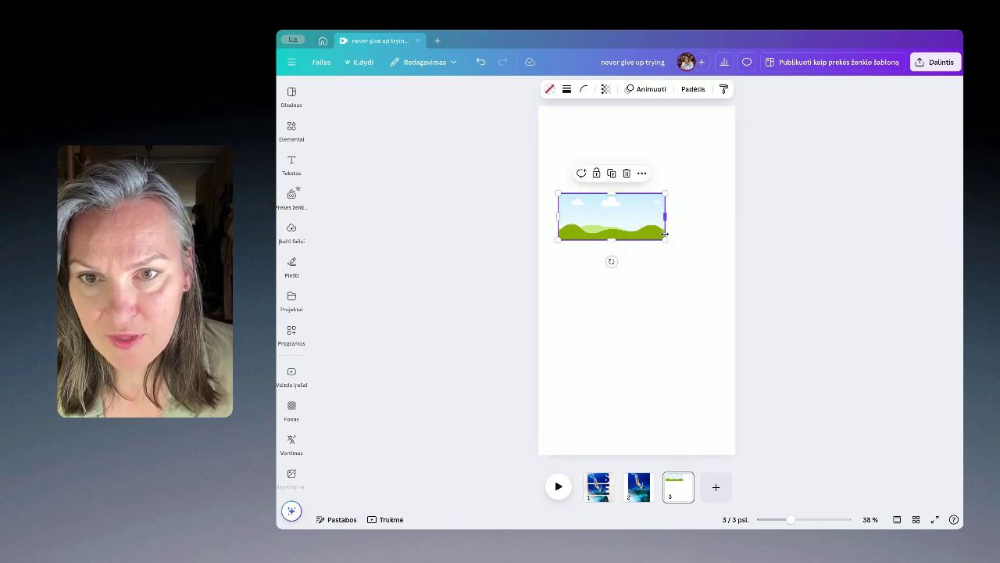
right_click(625, 287)
click(660, 336)
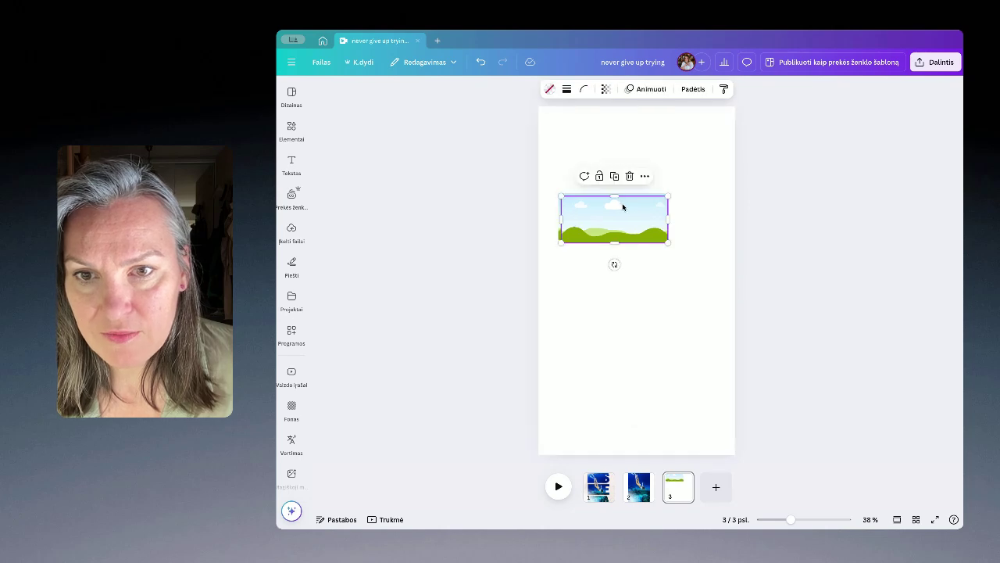
drag(623, 208, 630, 267)
Paste a third rectangular frame and align it below the second one with the same gap.
right_click(630, 267)
click(672, 281)
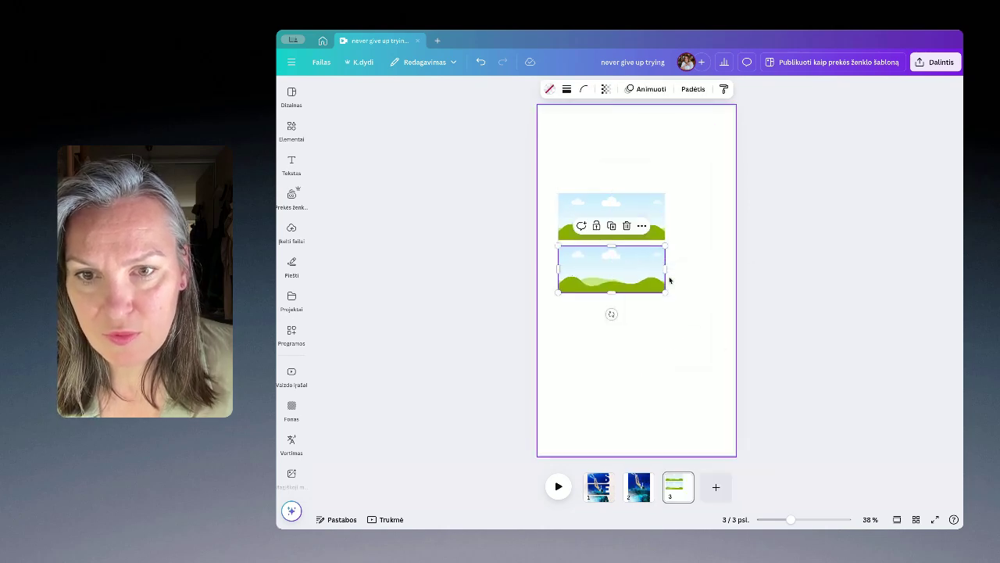
right_click(629, 276)
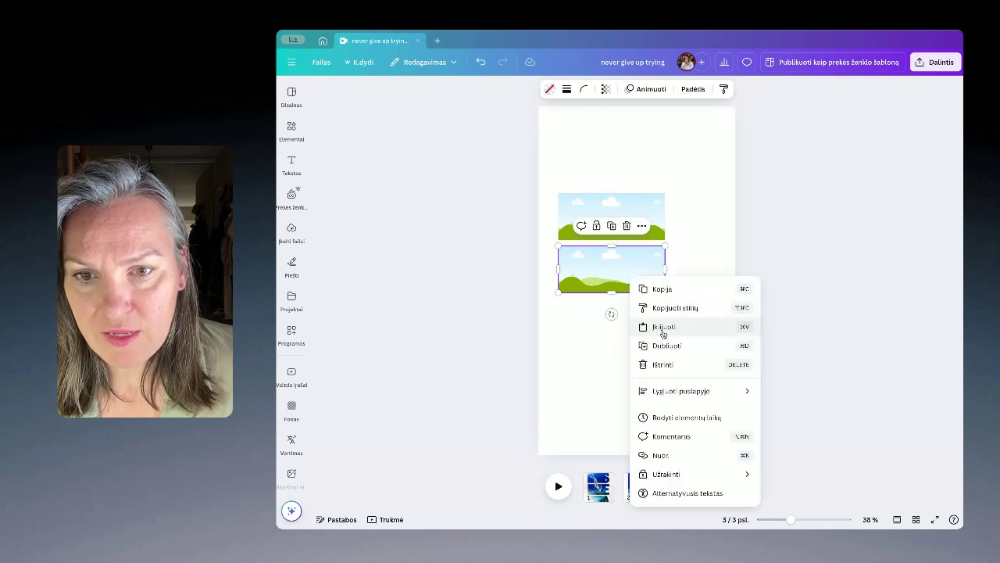
click(663, 327)
drag(623, 260, 621, 315)
Select all three stacked frames and make them taller and wider together, keeping them as one even column.
drag(585, 173, 612, 371)
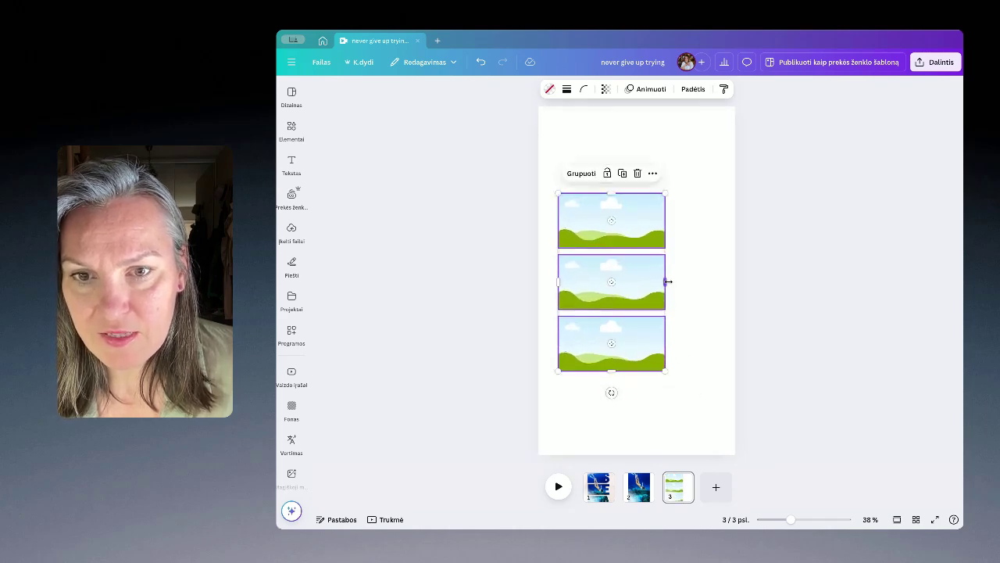
drag(668, 281, 644, 275)
click(695, 312)
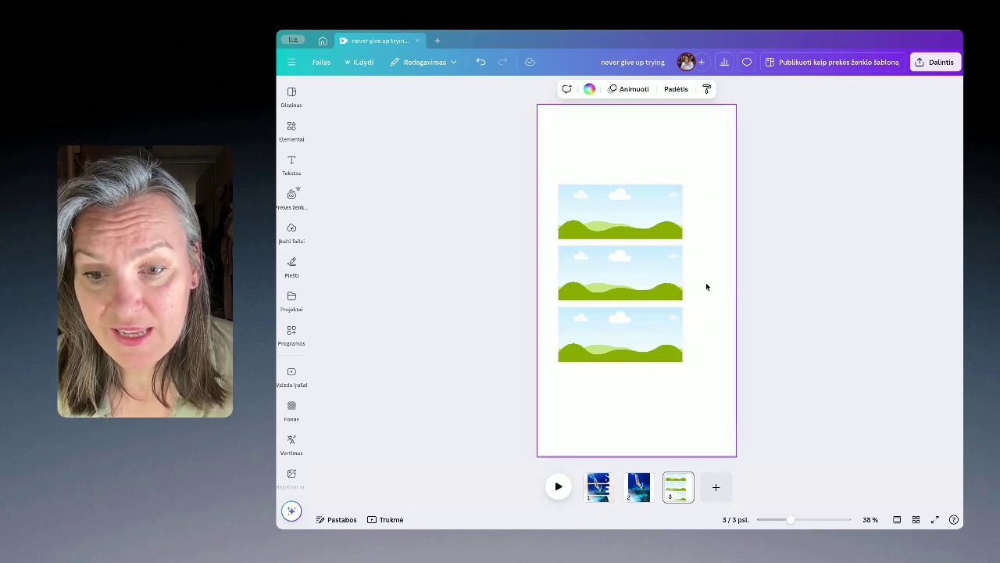
Add the letter S frame from the letter-shaped frames to page 3.
click(292, 131)
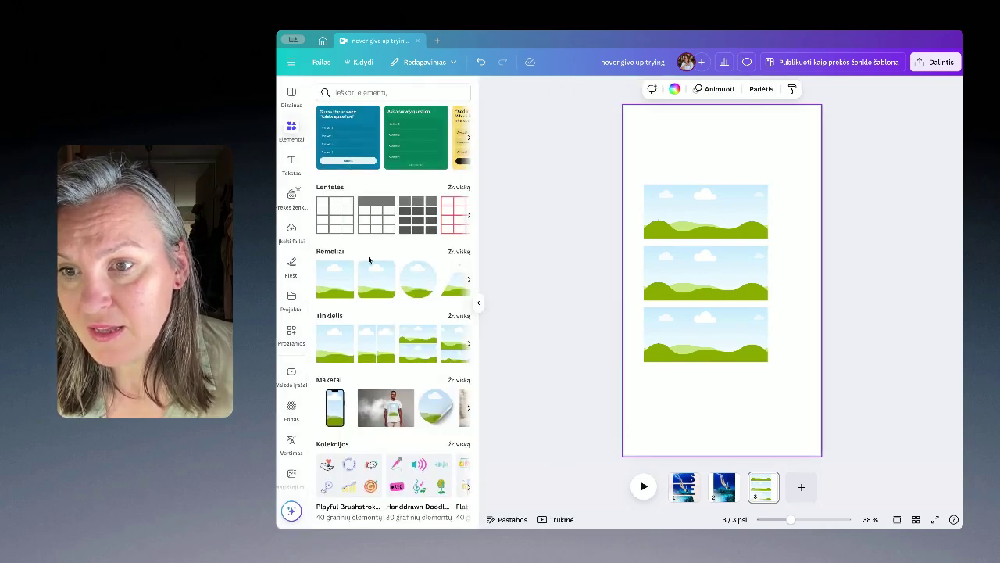
click(467, 257)
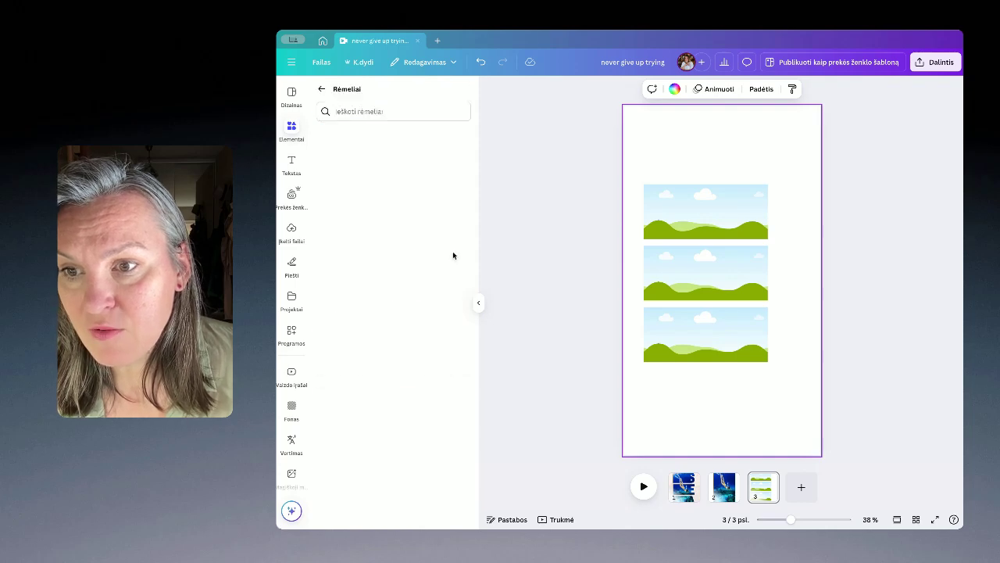
scroll(372, 286, down, 5)
scroll(372, 286, down, 2)
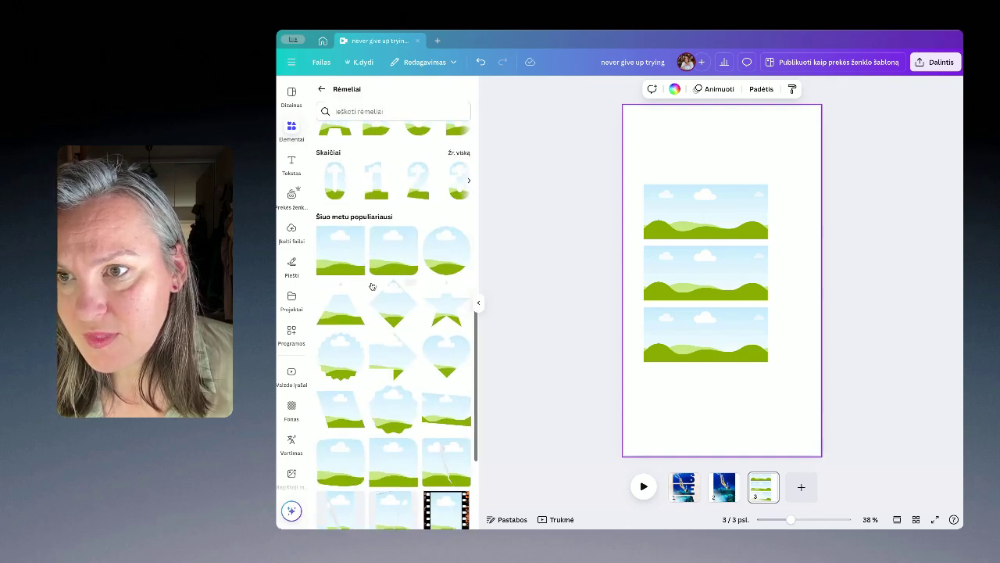
scroll(372, 286, up, 3)
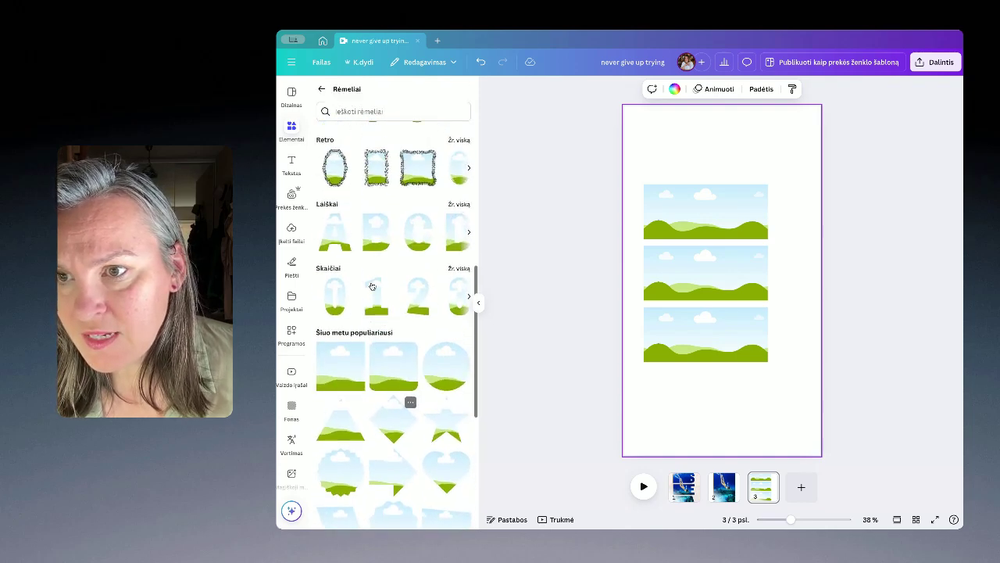
click(458, 205)
scroll(376, 248, down, 5)
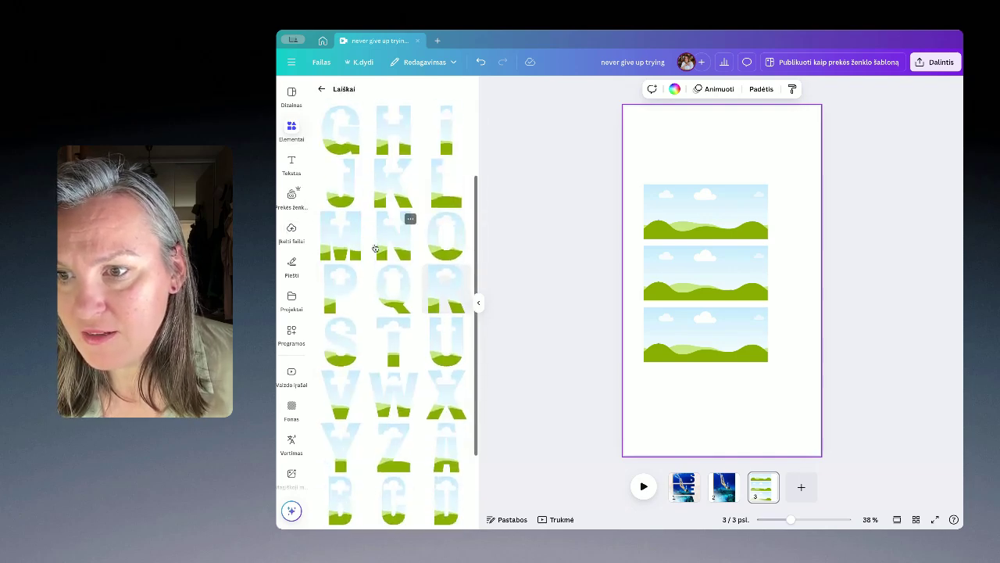
click(342, 223)
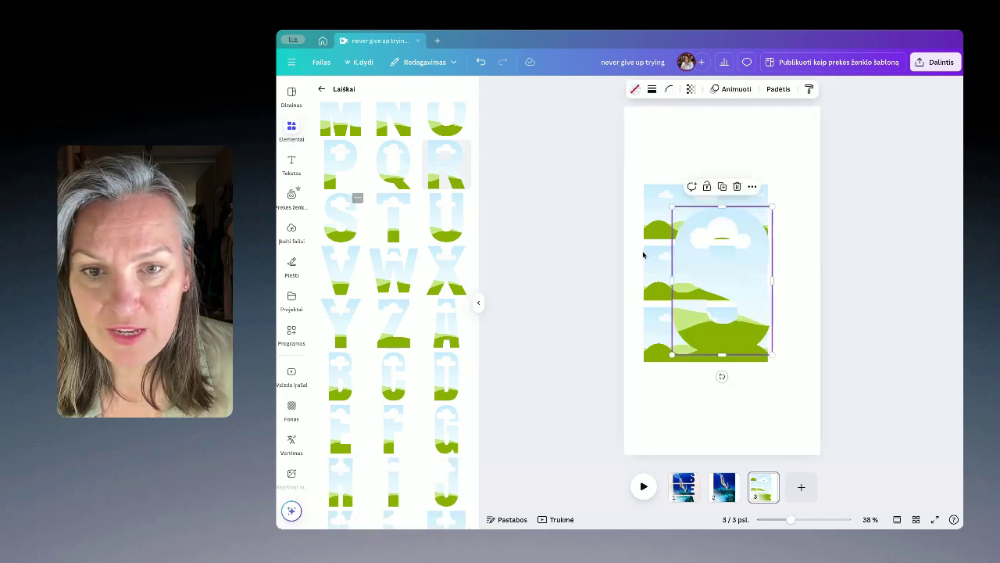
Shrink the letter S frame to the top rectangle's height and place it overlapping that rectangle's right end.
drag(770, 353, 718, 274)
drag(797, 240, 783, 231)
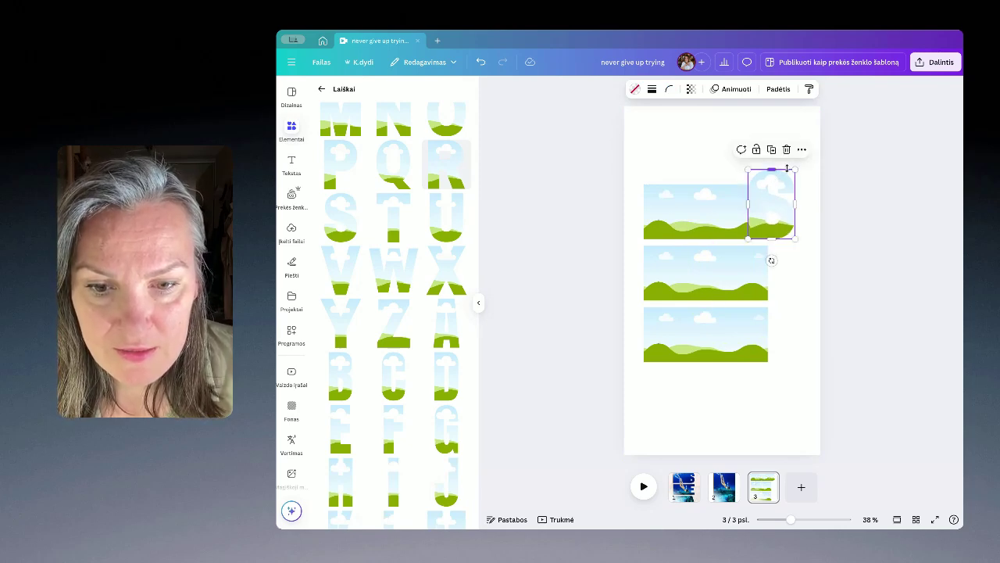
drag(795, 170, 785, 185)
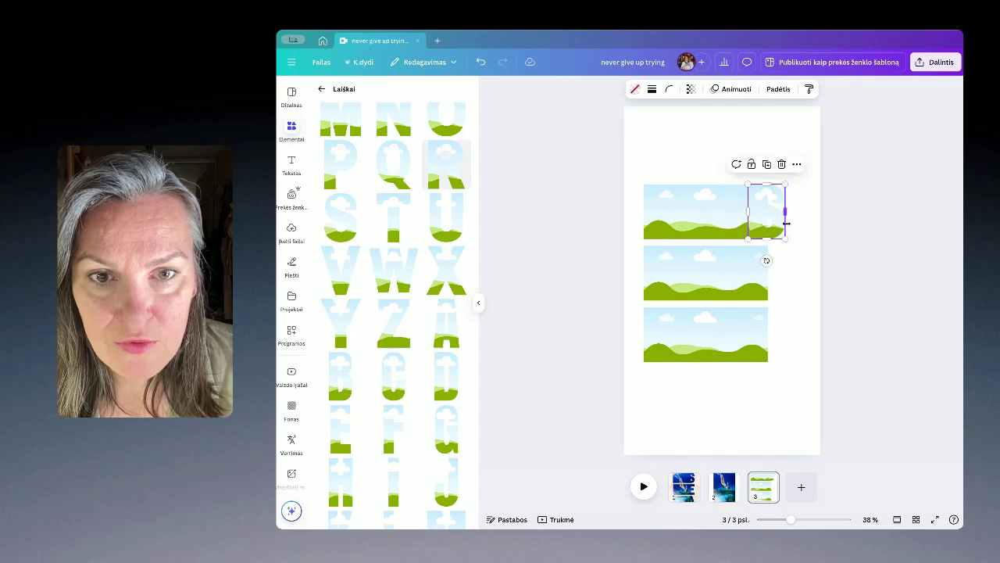
drag(779, 226, 784, 224)
shift+click(654, 211)
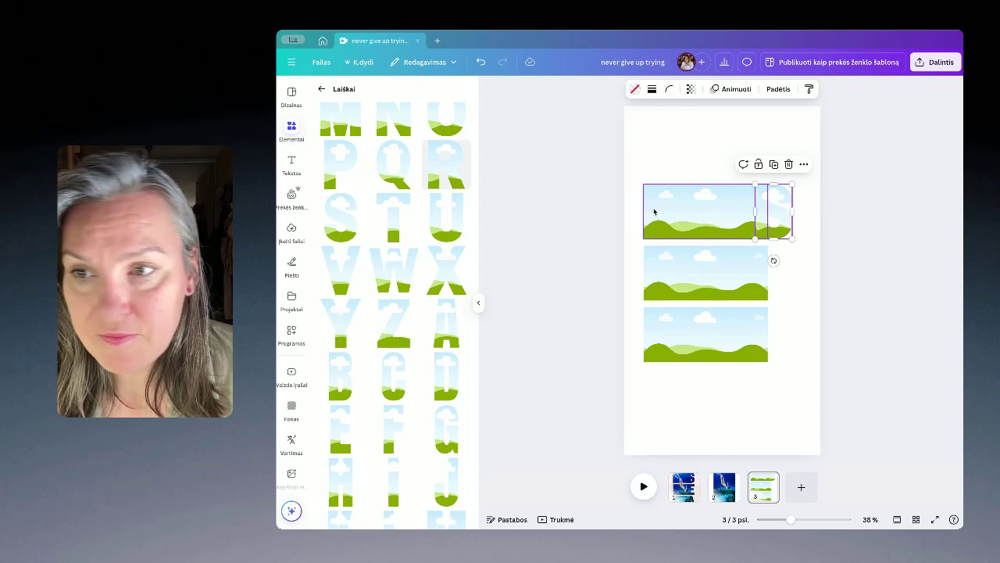
Add the letter E frame from the letter-shaped frames to page 3.
scroll(383, 224, up, 2)
scroll(384, 228, down, 3)
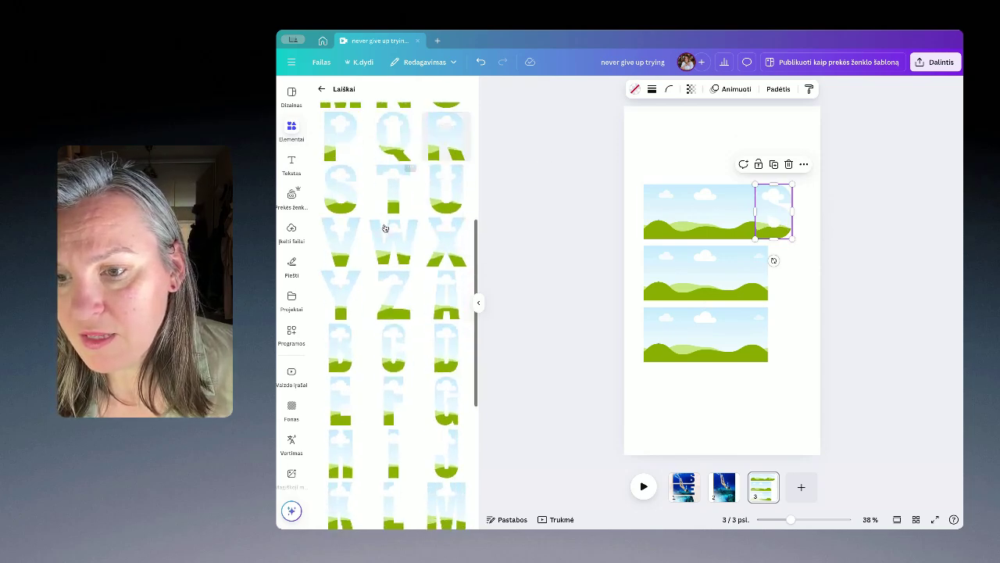
scroll(384, 228, down, 5)
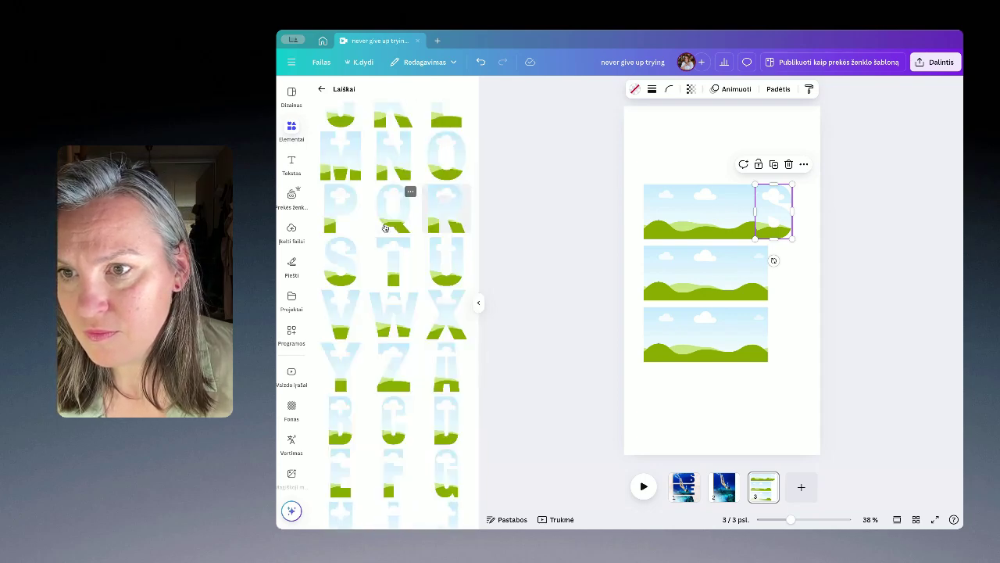
scroll(384, 227, up, 4)
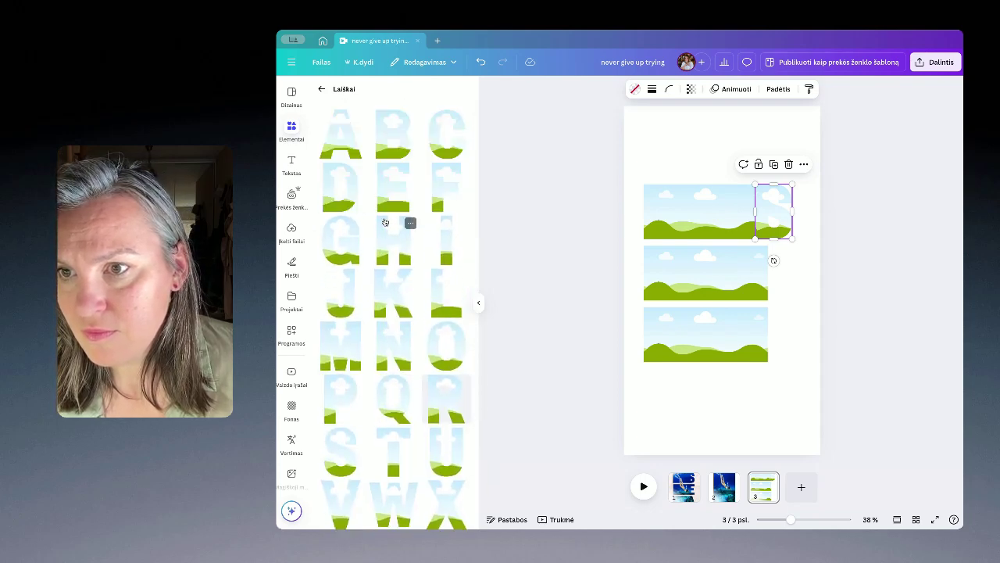
click(385, 223)
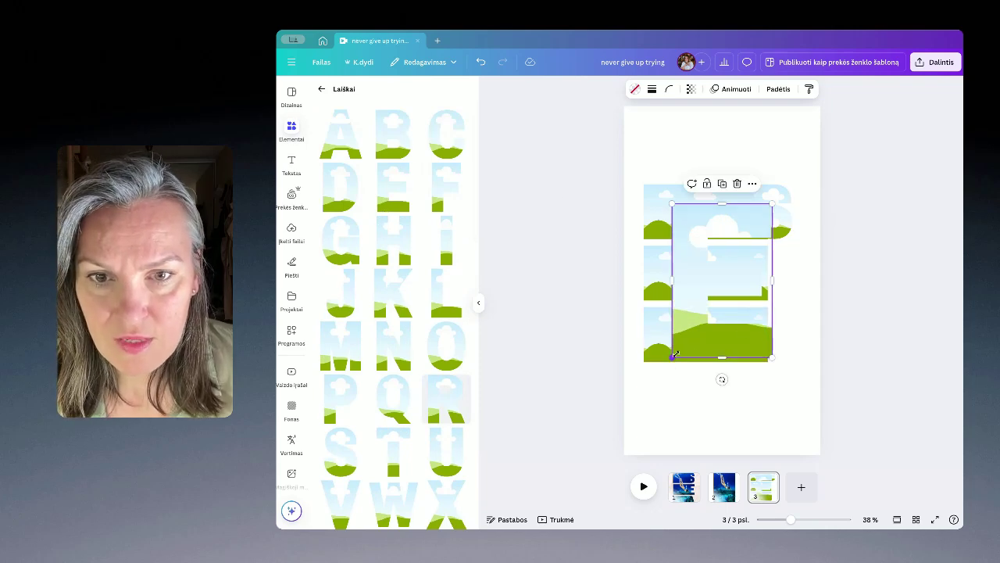
Shrink the letter E frame to the middle rectangle's height and align it under the S, overlapping the rectangle's right end.
drag(674, 355, 709, 300)
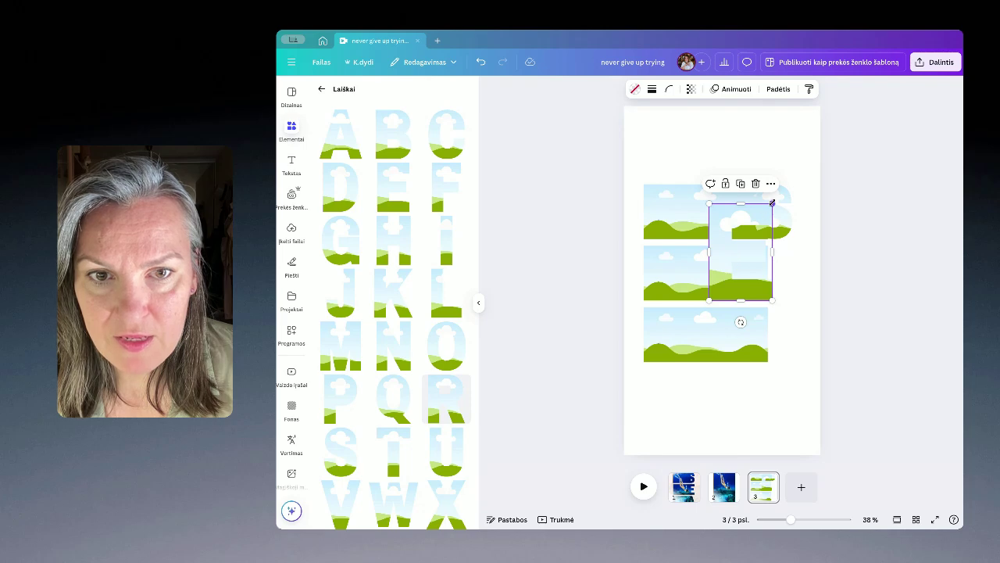
drag(772, 202, 749, 283)
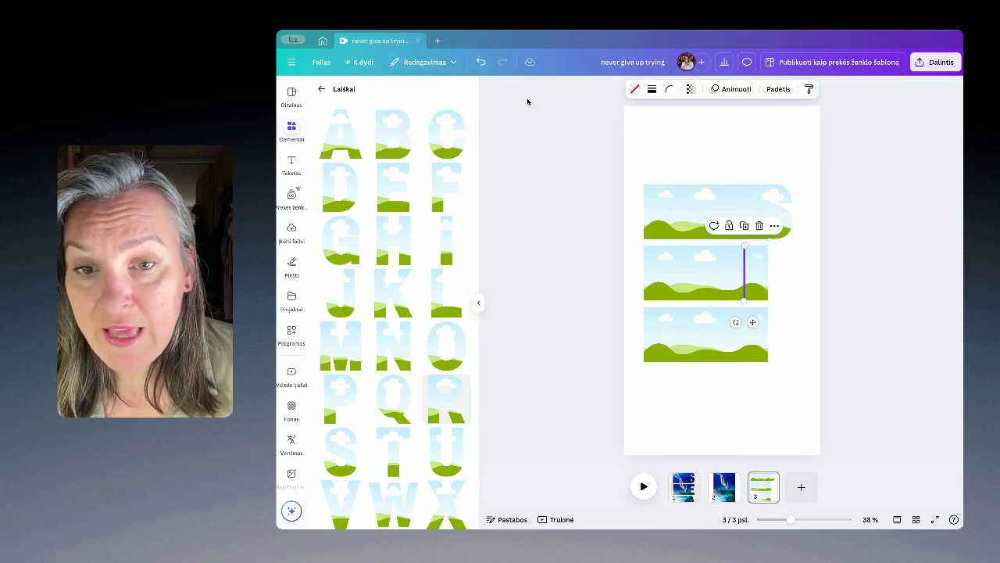
click(481, 62)
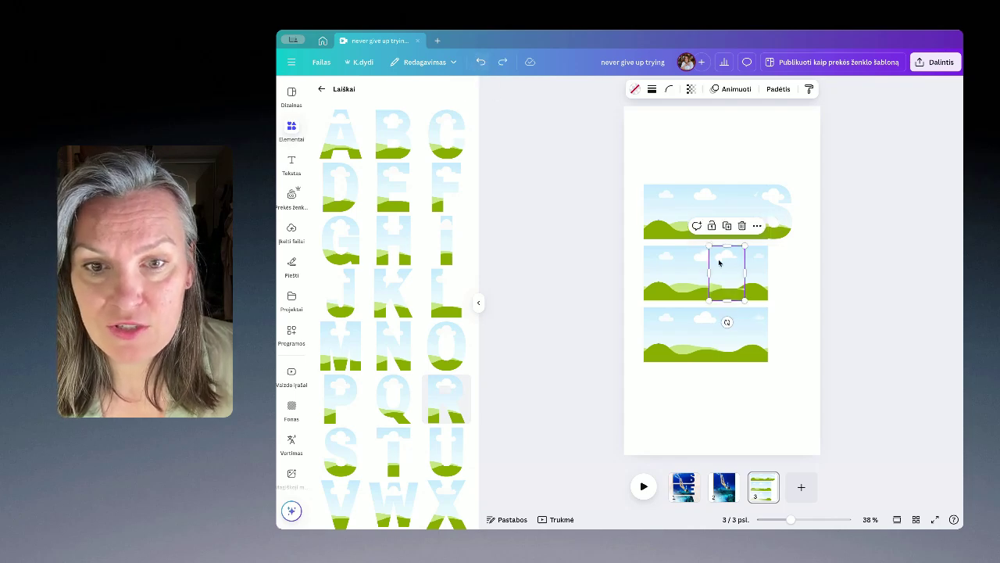
drag(718, 290, 764, 290)
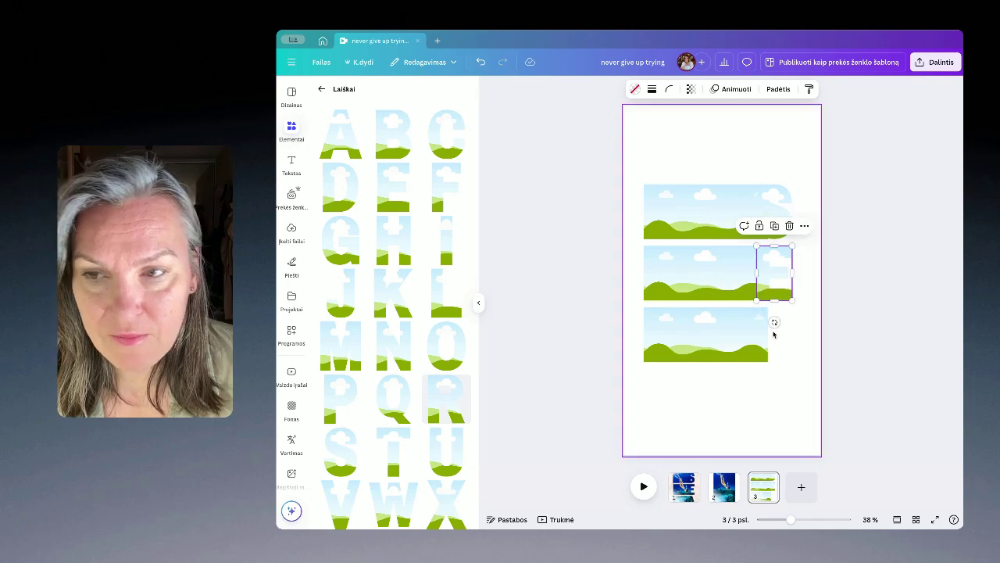
Add the letter A frame, shrink it to the bottom rectangle's height and place it over that rectangle's right end, centred under the E.
click(349, 147)
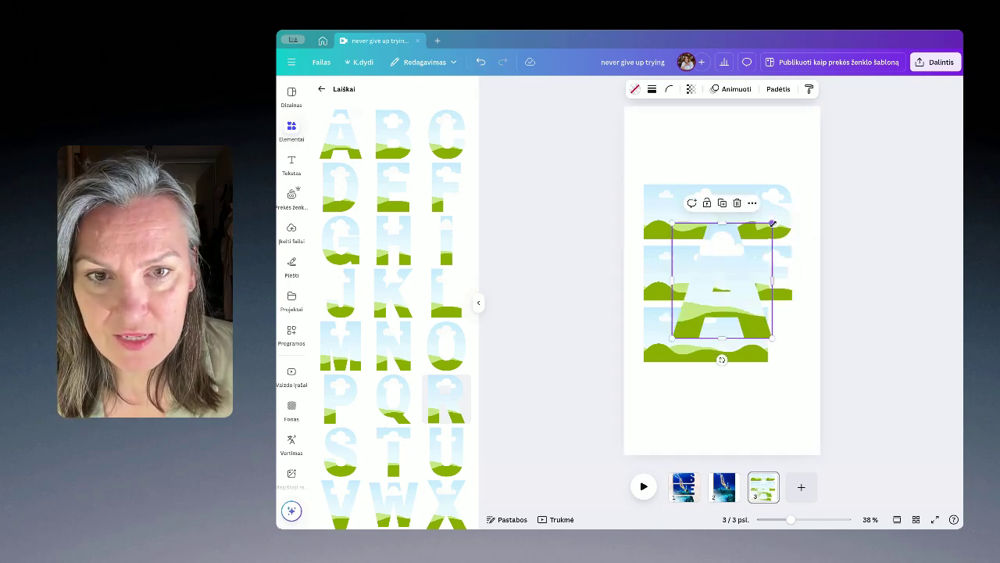
drag(772, 223, 729, 274)
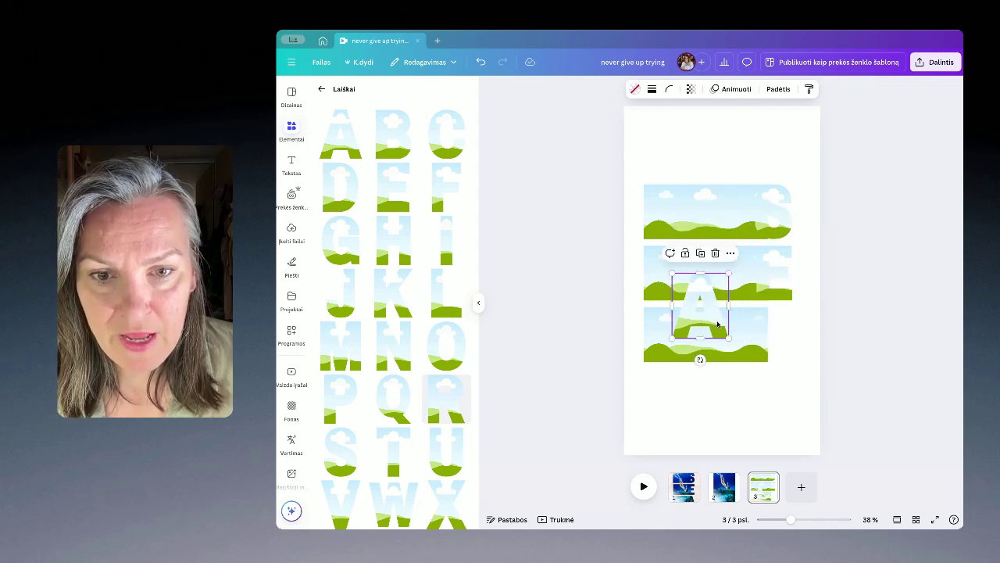
drag(718, 324, 790, 347)
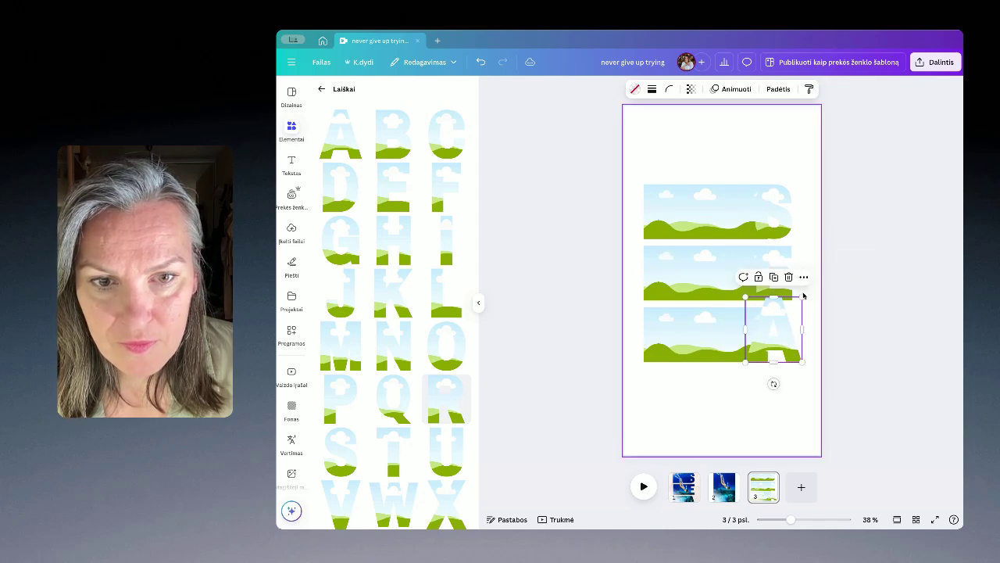
drag(803, 295, 793, 307)
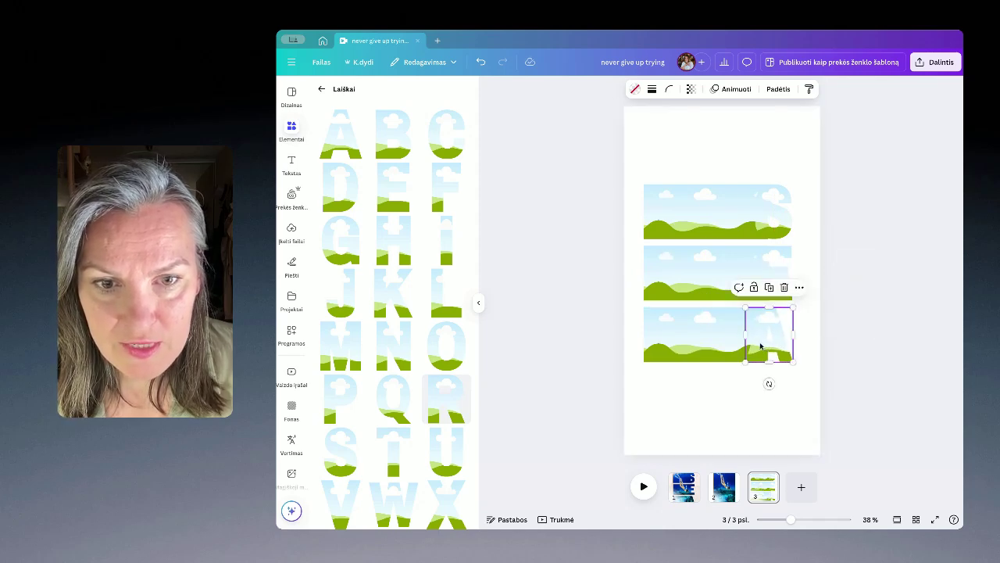
drag(760, 346, 764, 344)
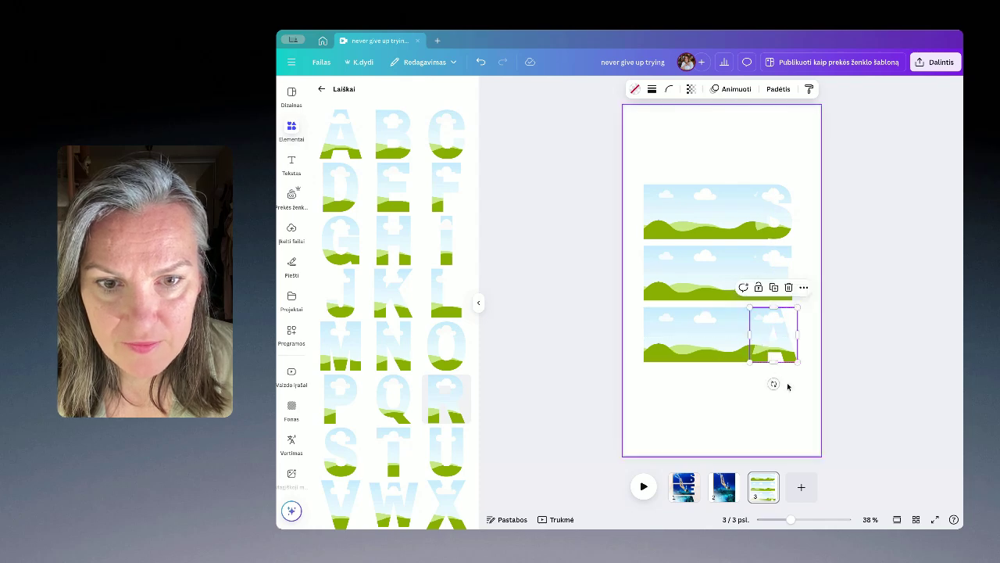
click(710, 337)
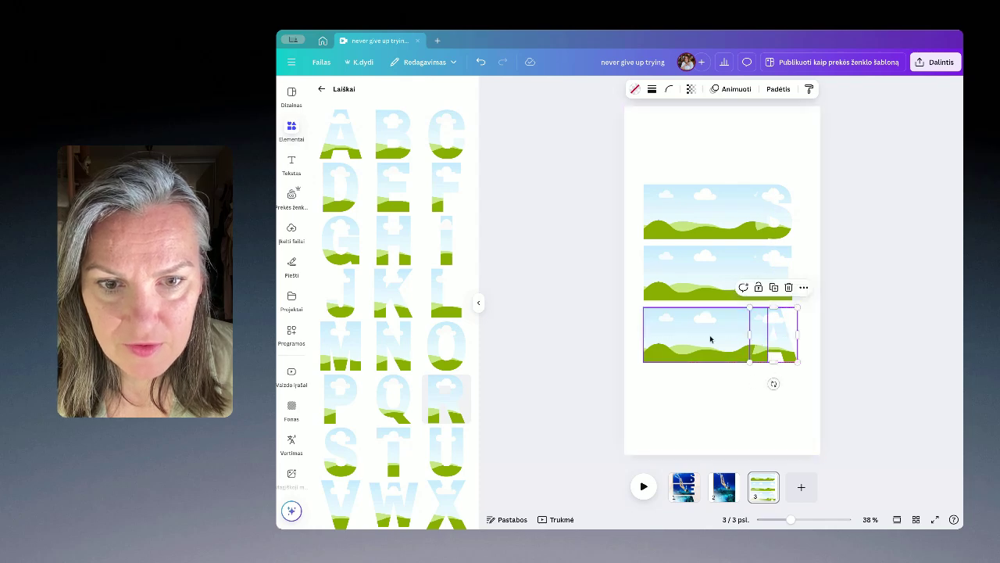
click(786, 347)
click(749, 346)
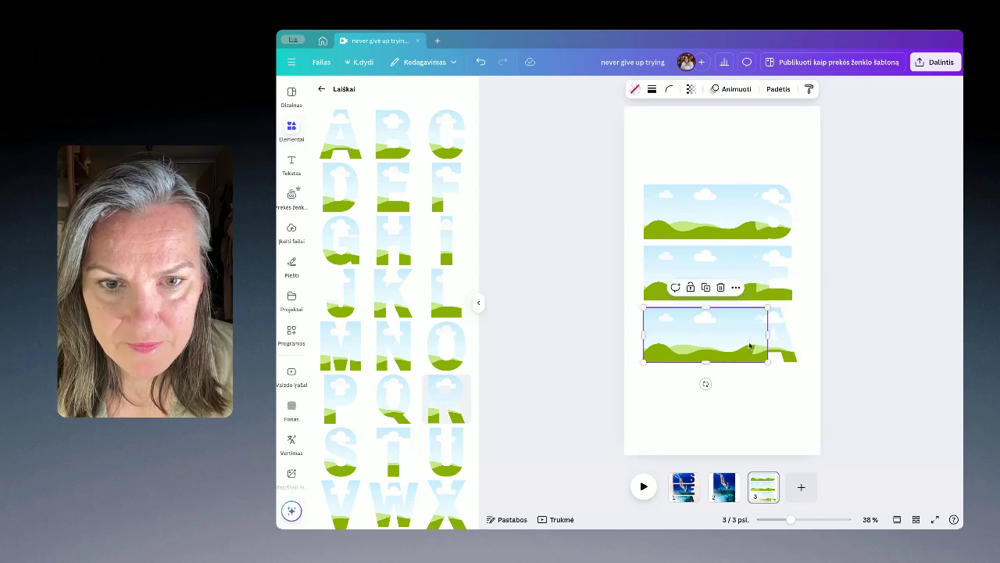
drag(766, 335, 767, 335)
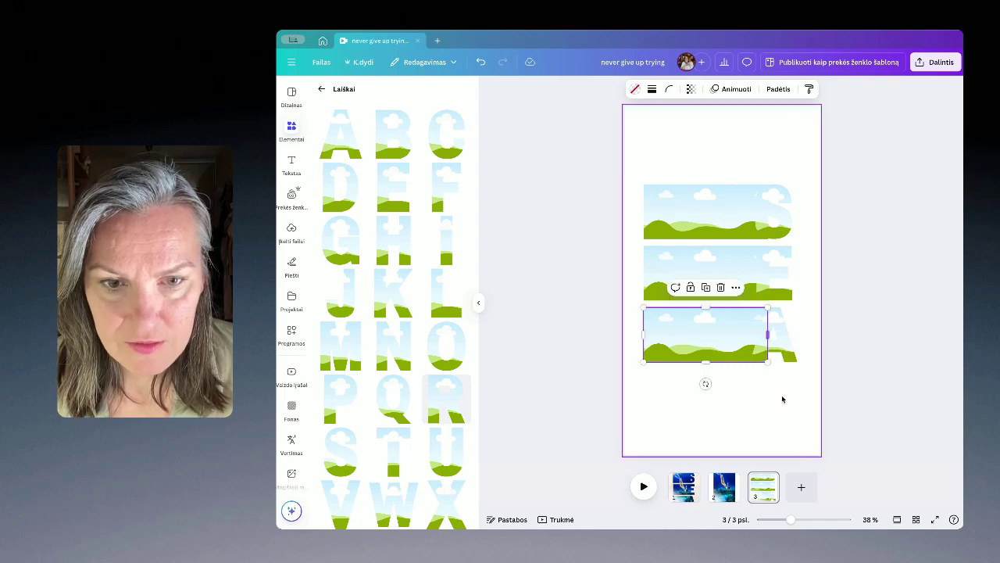
click(775, 390)
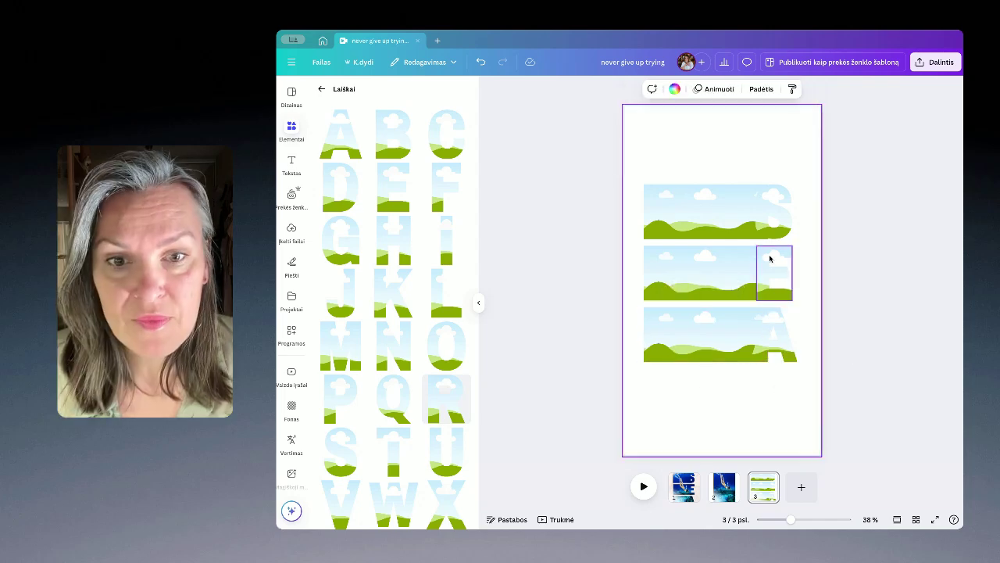
Copy the underwater diver photo from page 2 and paste it onto page 3.
click(683, 487)
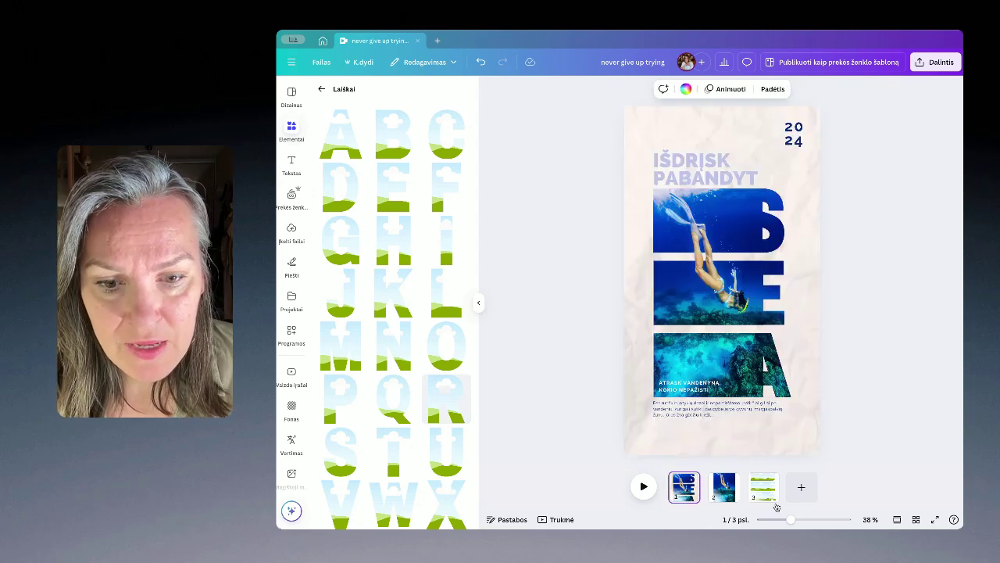
click(723, 486)
click(726, 217)
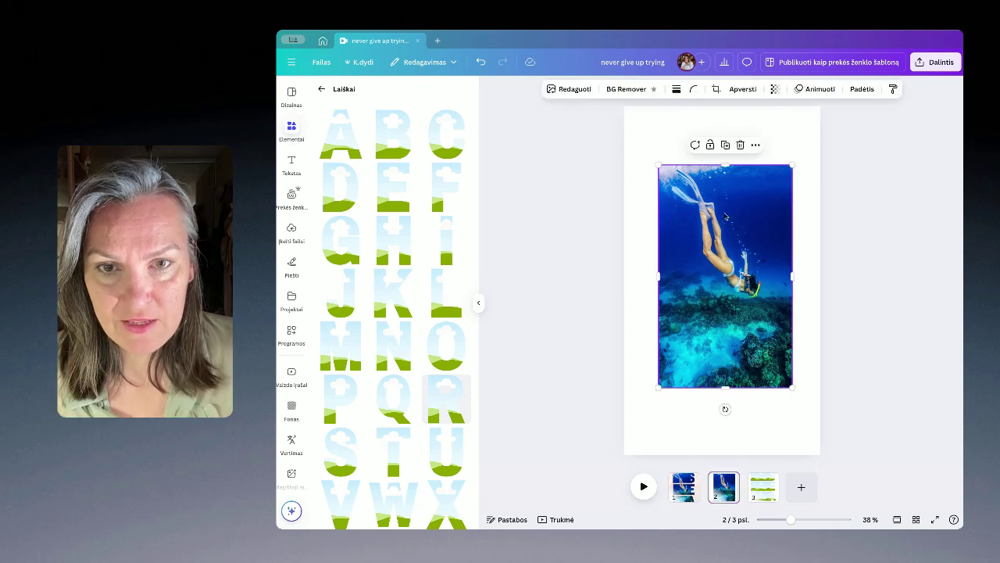
scroll(725, 217, down, 3)
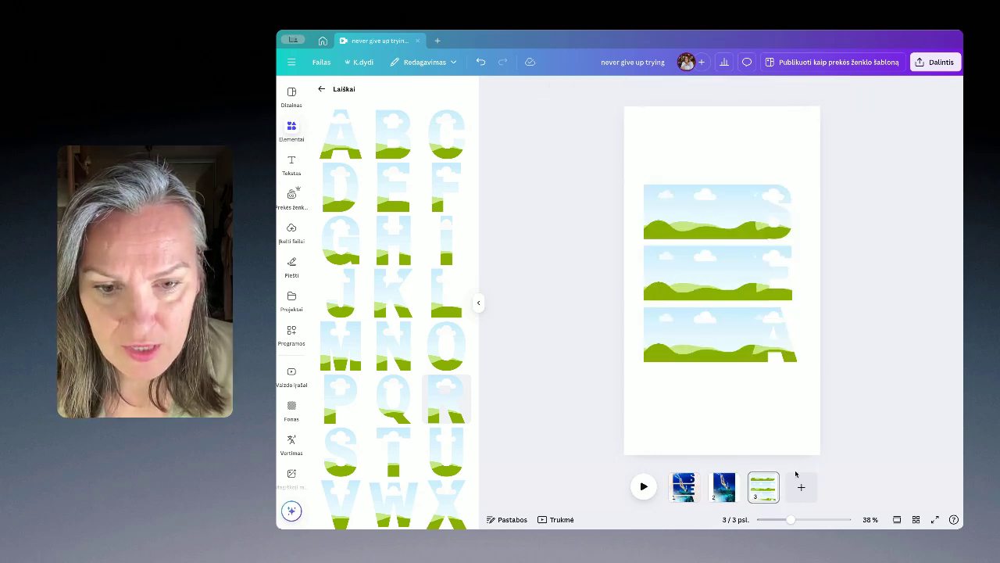
click(711, 140)
key(ctrl+v)
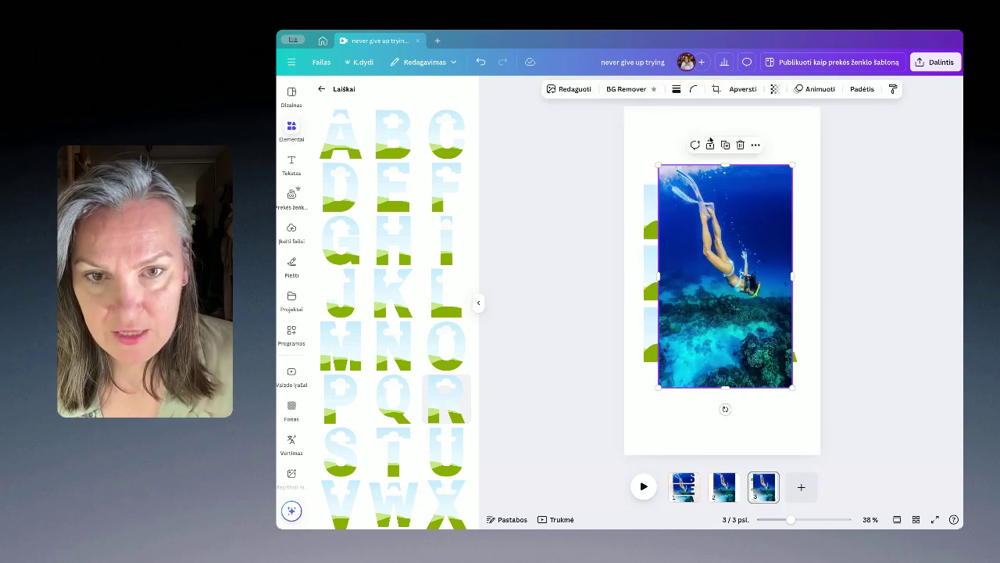
Move the photo to the page's right edge, duplicate it lower down as a spare, and fill the top rectangular frame with the original.
drag(737, 252, 850, 221)
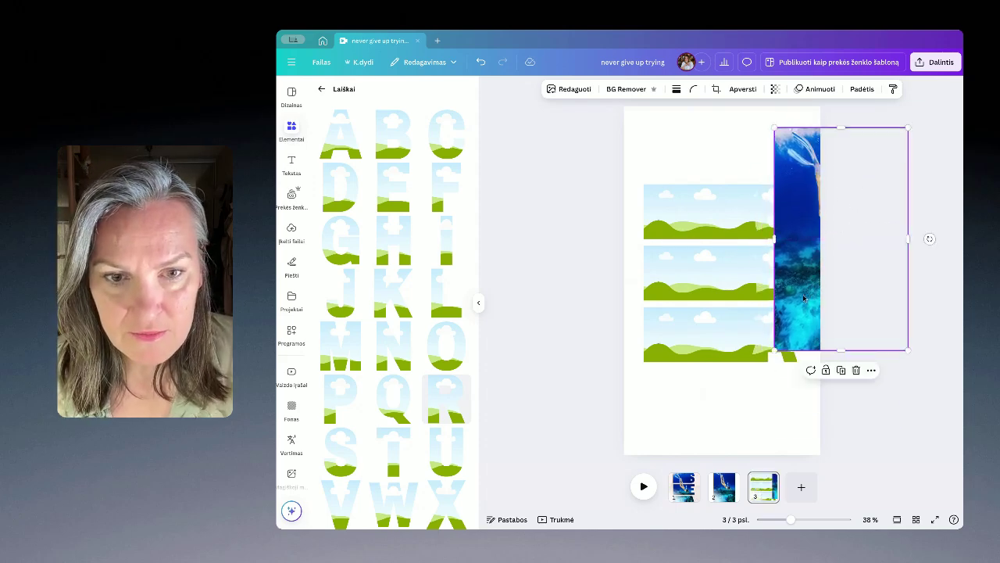
drag(805, 298, 808, 461)
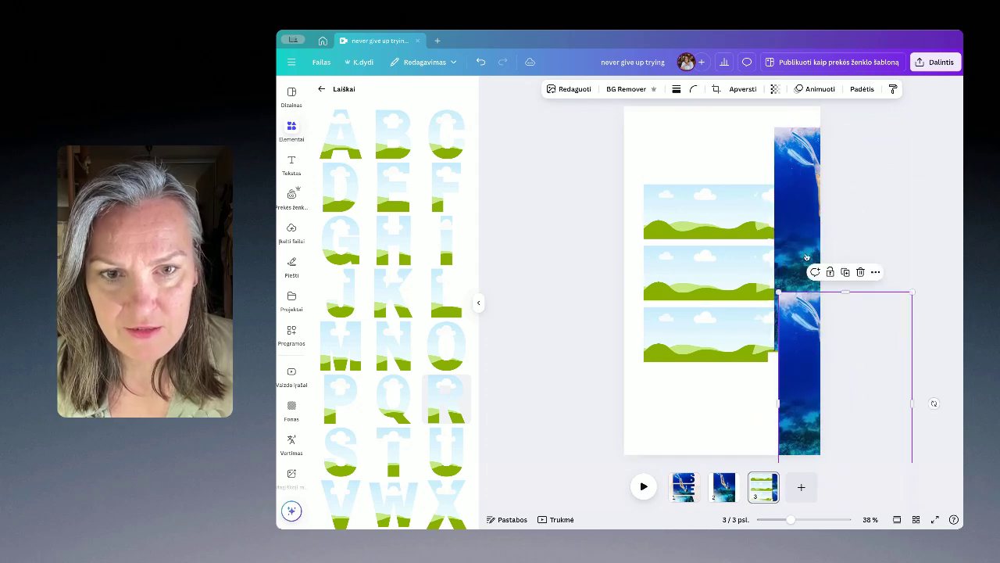
drag(802, 199, 732, 227)
Enlarge and reposition the photo inside the top rectangular frame so it shows the diver's fins and spans the three-frame layout.
double_click(708, 215)
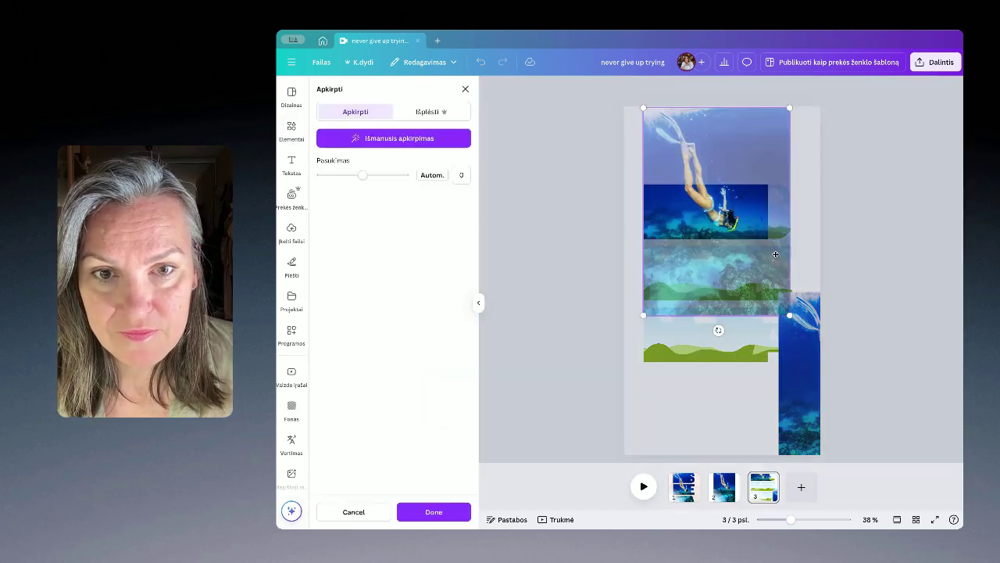
drag(791, 316, 887, 455)
drag(812, 170, 794, 215)
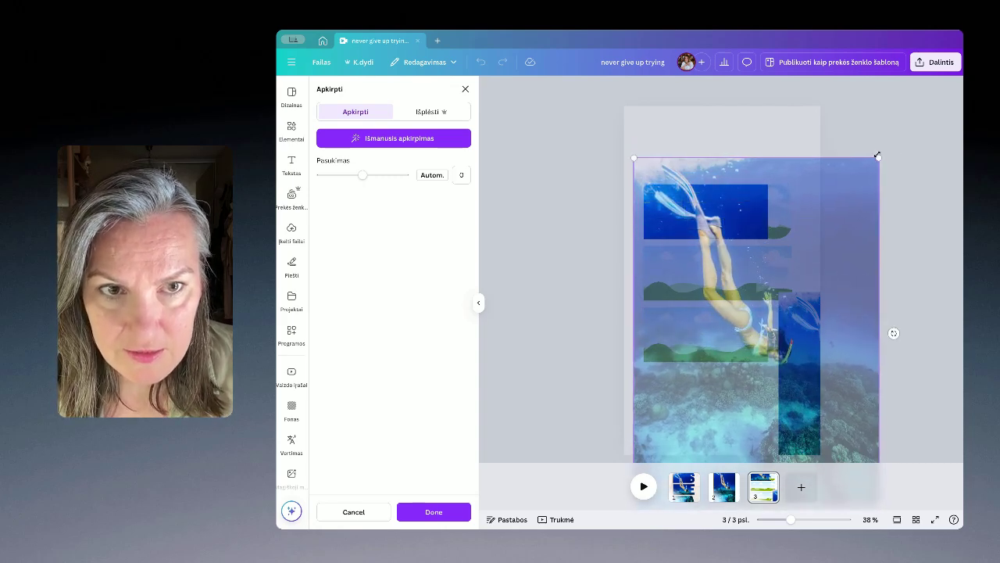
drag(877, 159, 852, 187)
drag(832, 243, 825, 223)
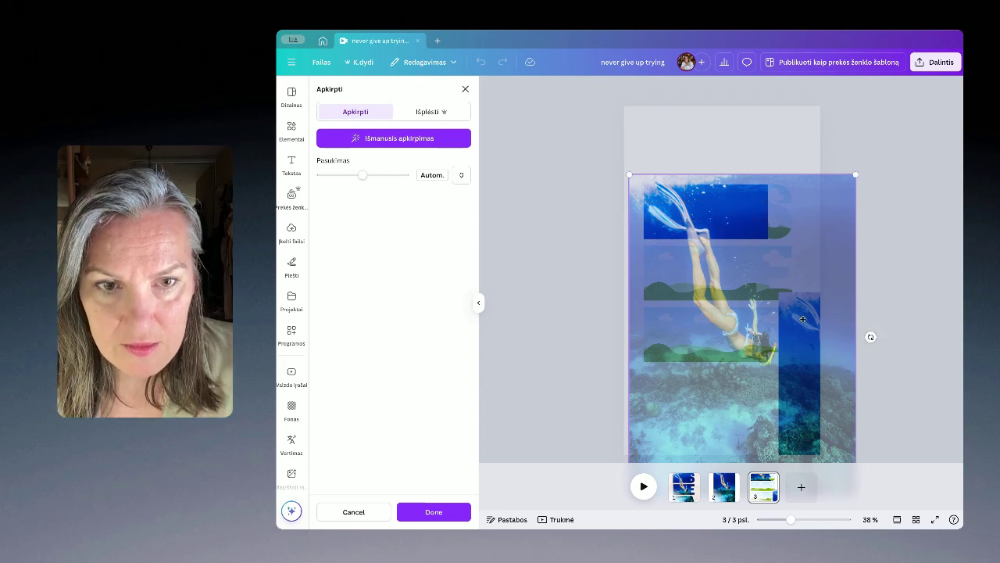
scroll(803, 319, down, 1)
drag(794, 523, 790, 523)
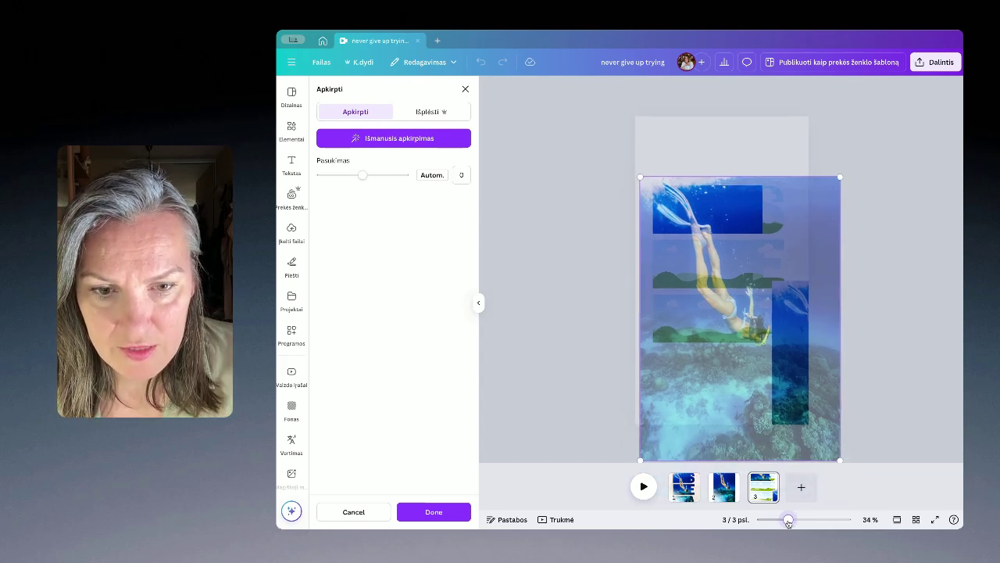
drag(839, 459, 798, 404)
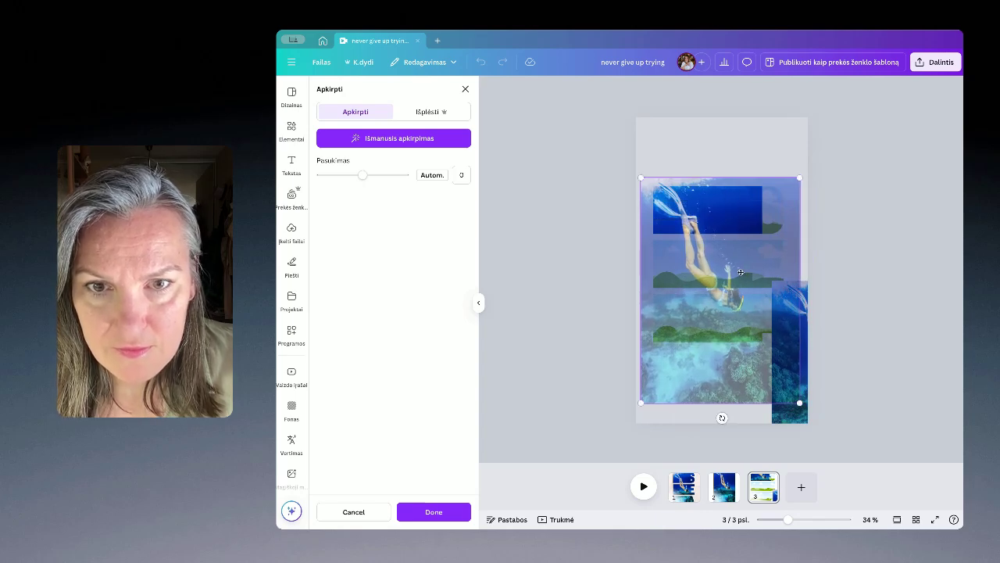
click(786, 146)
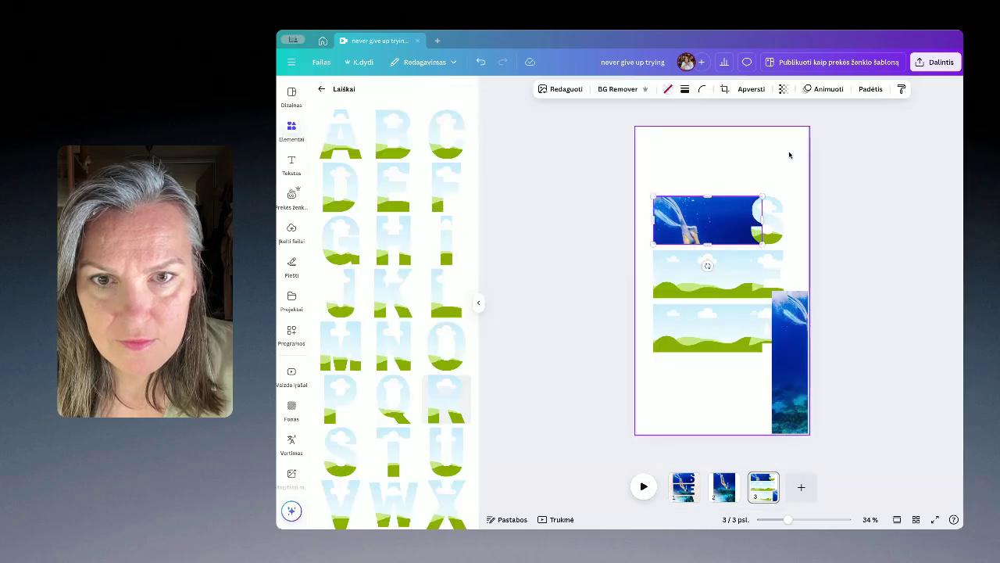
Fill the middle rectangular frame with another photo copy, scaled and positioned so the diver's body continues from the top frame.
click(791, 395)
drag(789, 379, 708, 274)
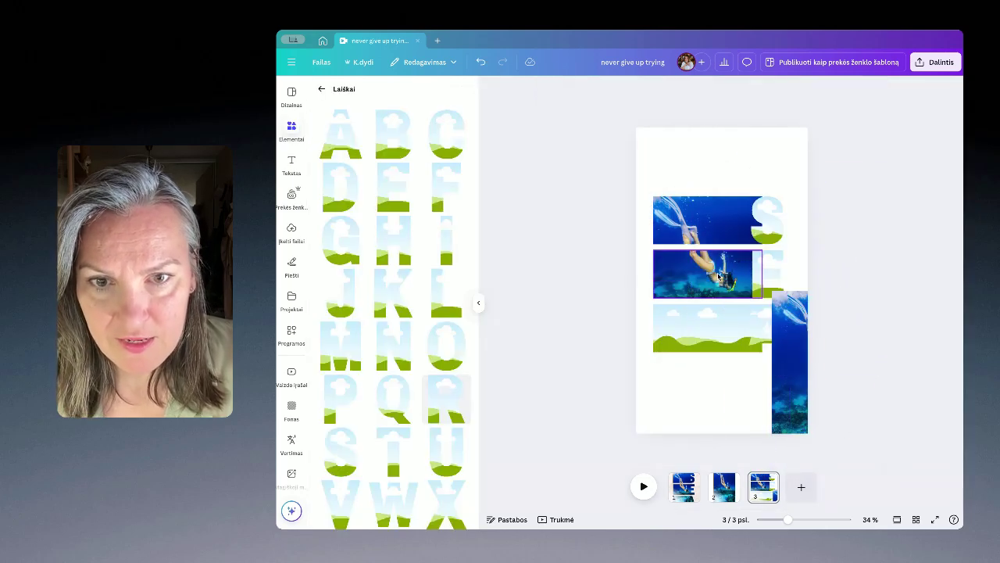
double_click(719, 276)
drag(780, 365, 801, 407)
drag(721, 270, 704, 291)
drag(799, 410, 797, 405)
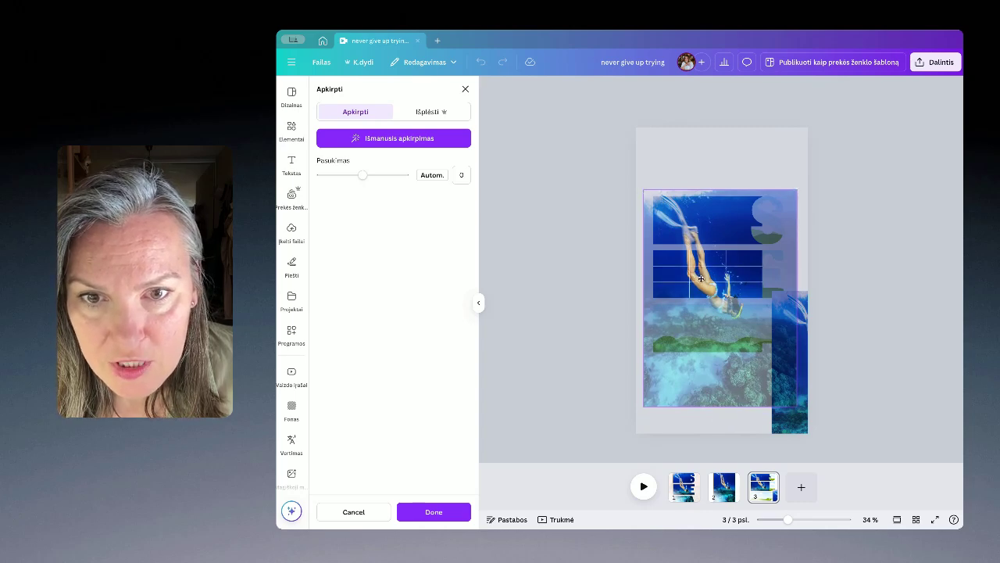
key(Escape)
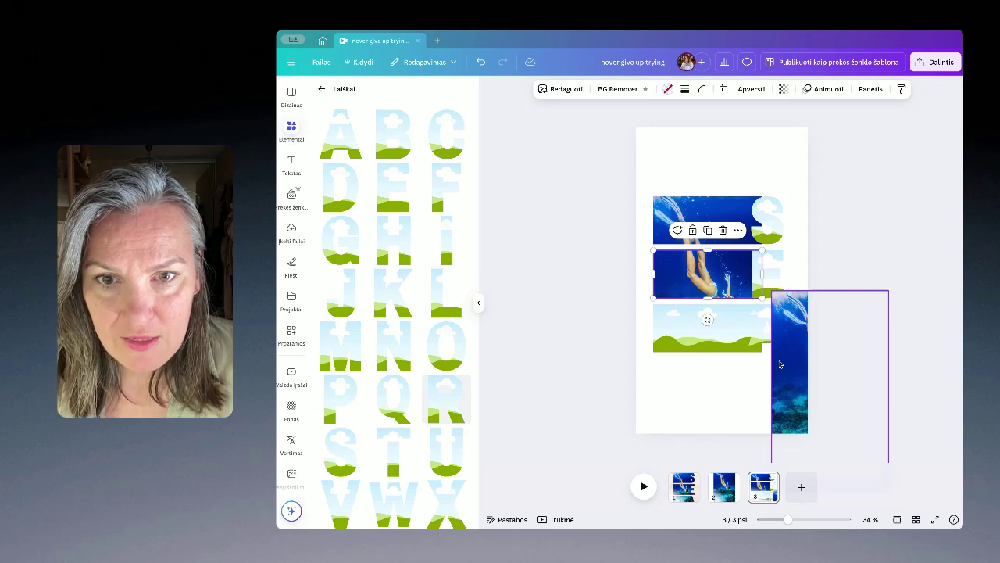
Nudge the photo inside the middle rectangular frame slightly upward so the diver's legs line up with the top frame.
click(769, 156)
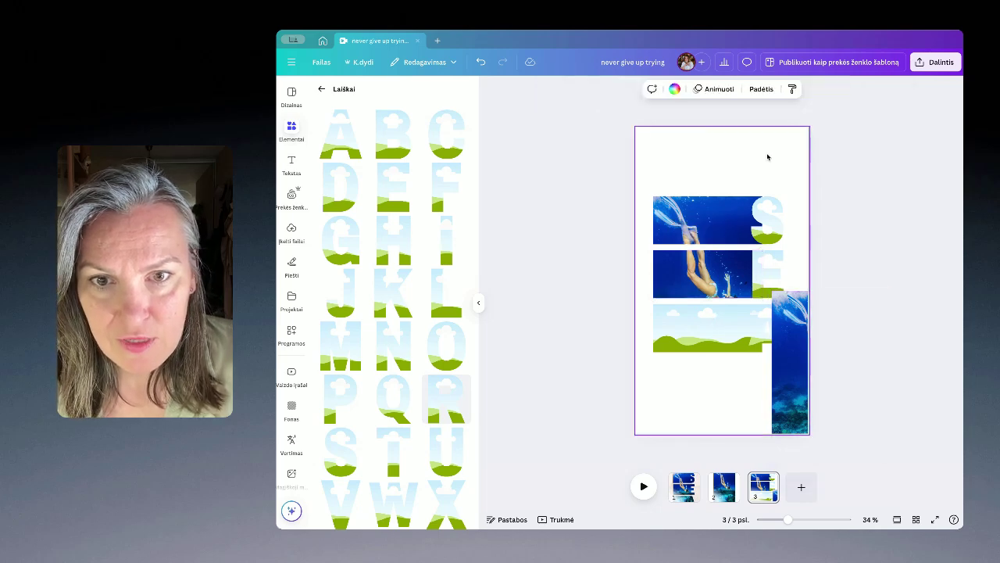
double_click(703, 280)
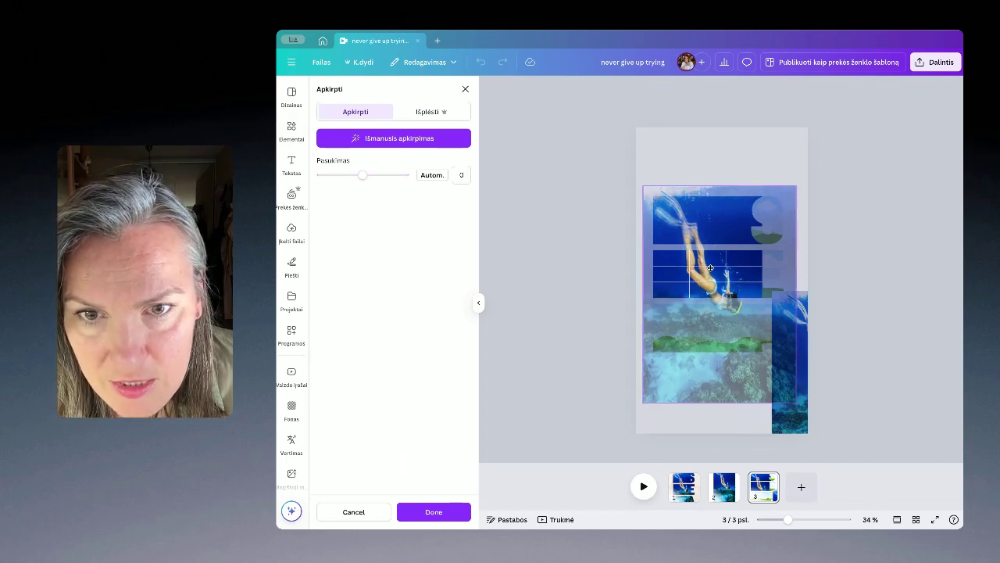
drag(711, 272, 711, 270)
click(763, 150)
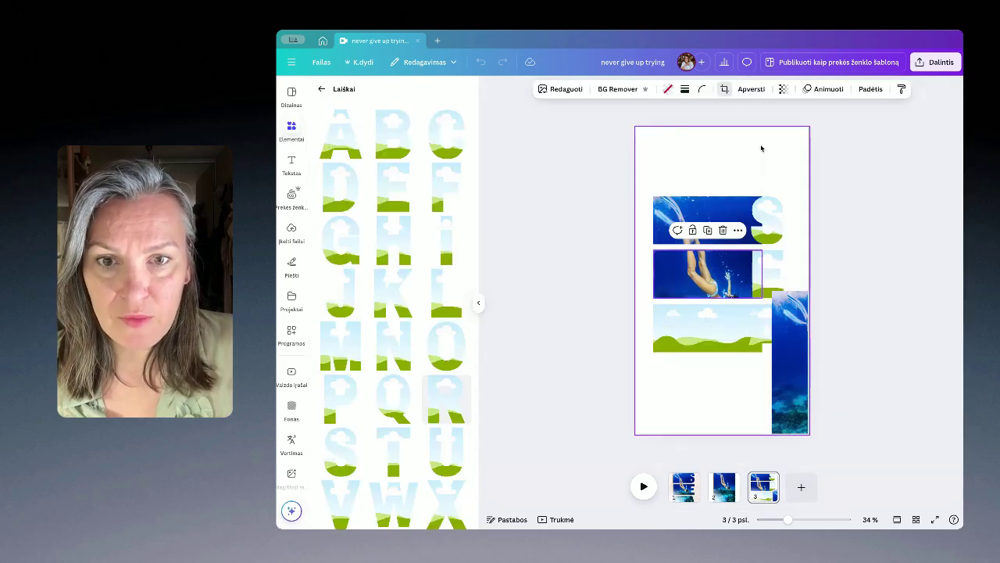
Fill the bottom rectangular frame with another copy of the spare photo and enlarge it to span the three-frame layout.
click(794, 405)
drag(794, 405, 713, 329)
double_click(713, 329)
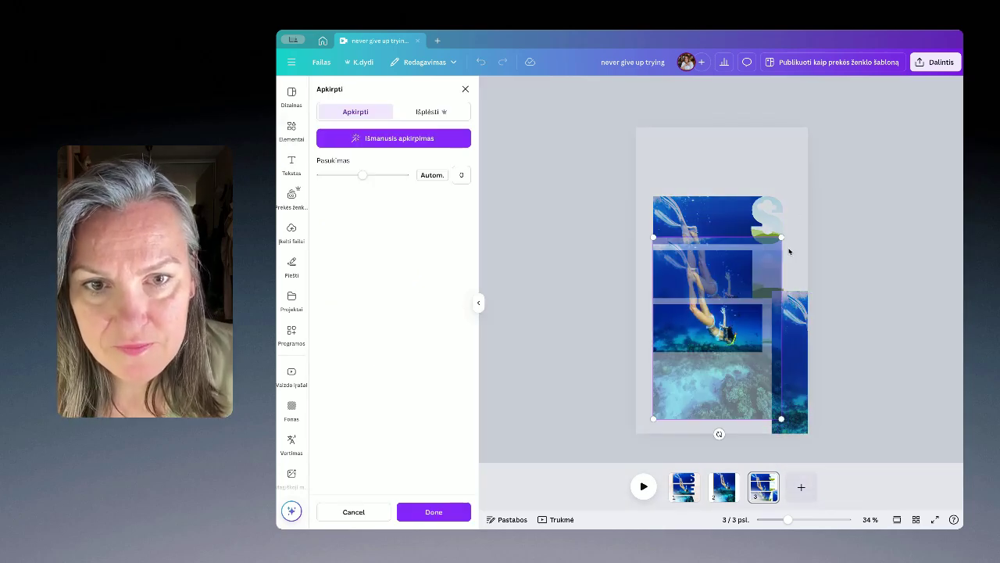
drag(781, 236, 831, 183)
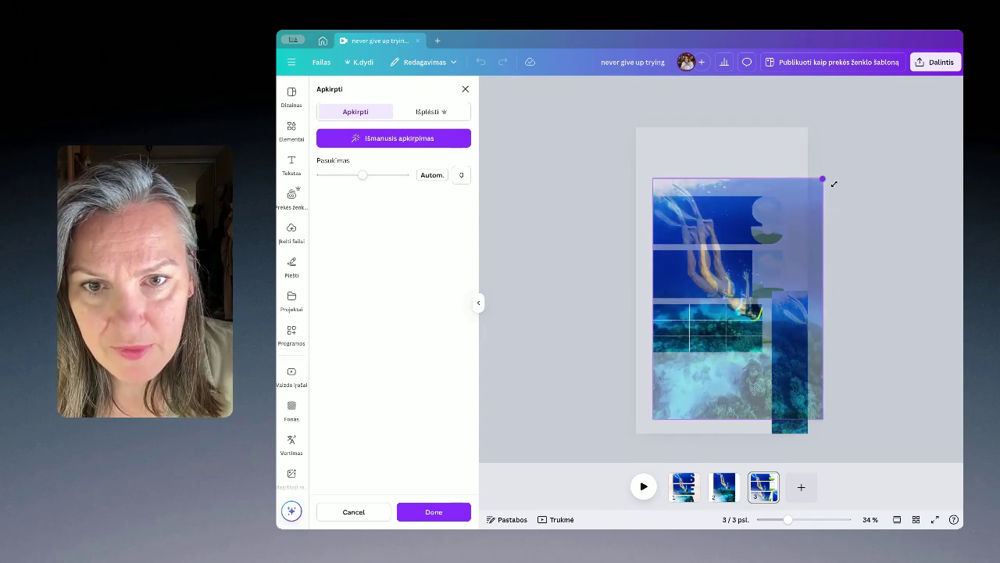
drag(808, 235, 794, 244)
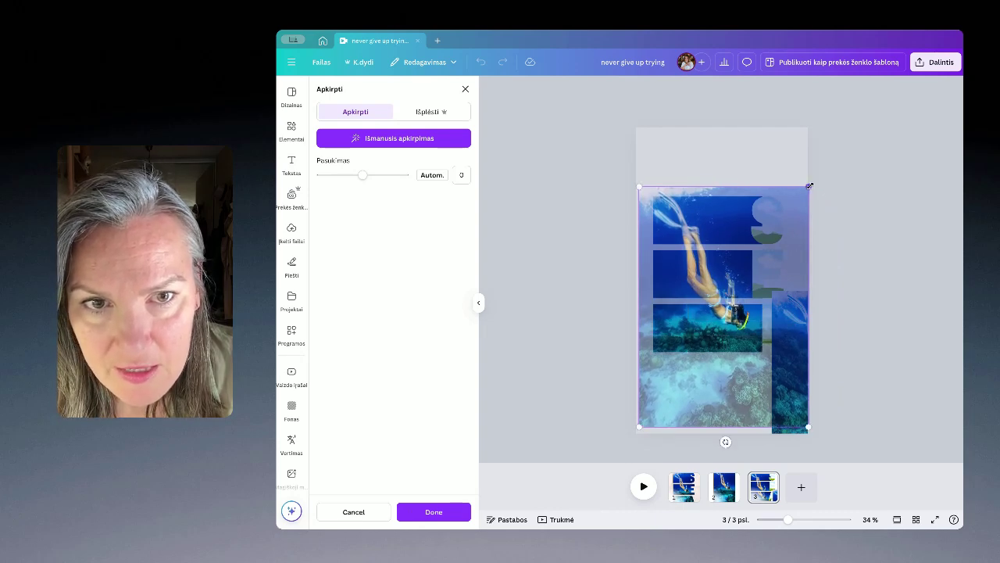
Fine-tune the photo's size and position inside the bottom rectangular frame so the diver's head continues from the middle frame.
drag(810, 186, 807, 190)
drag(736, 384, 735, 371)
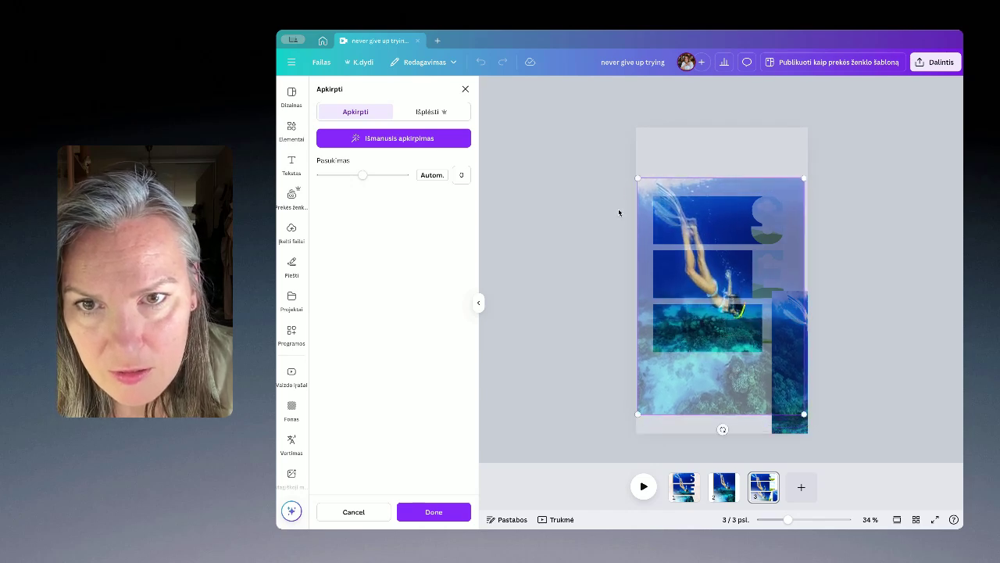
drag(637, 177, 645, 190)
drag(745, 388, 737, 380)
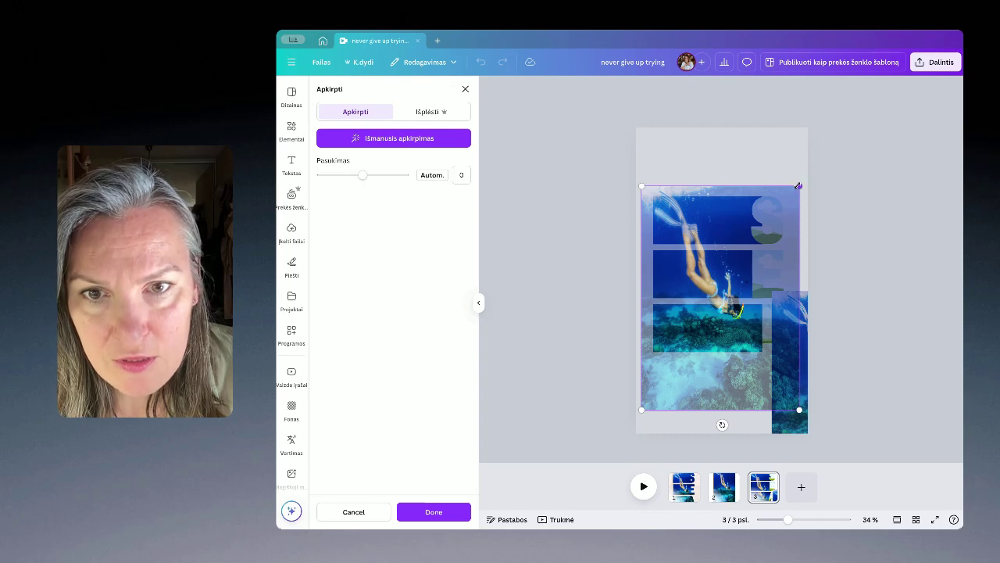
drag(798, 186, 798, 186)
click(776, 149)
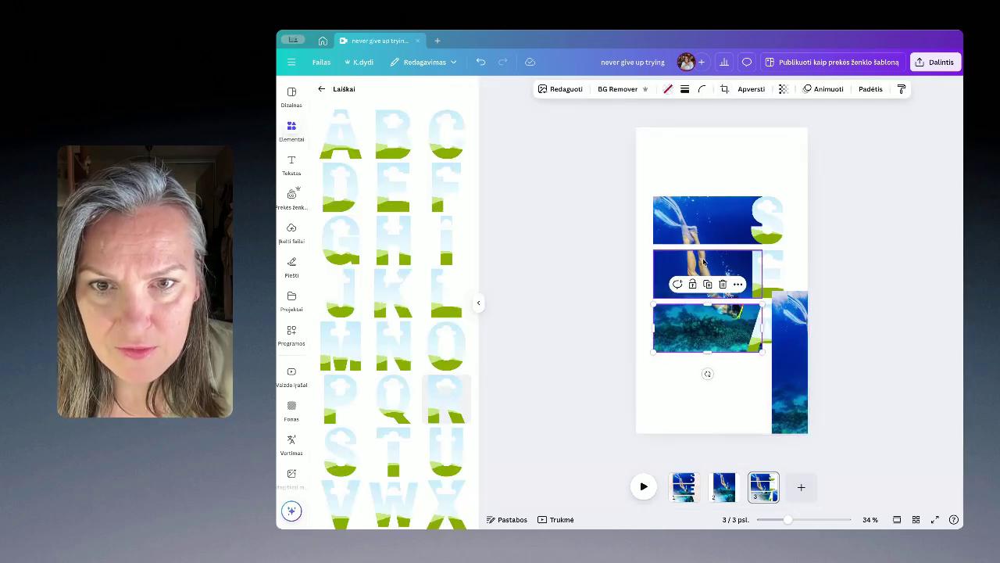
click(777, 167)
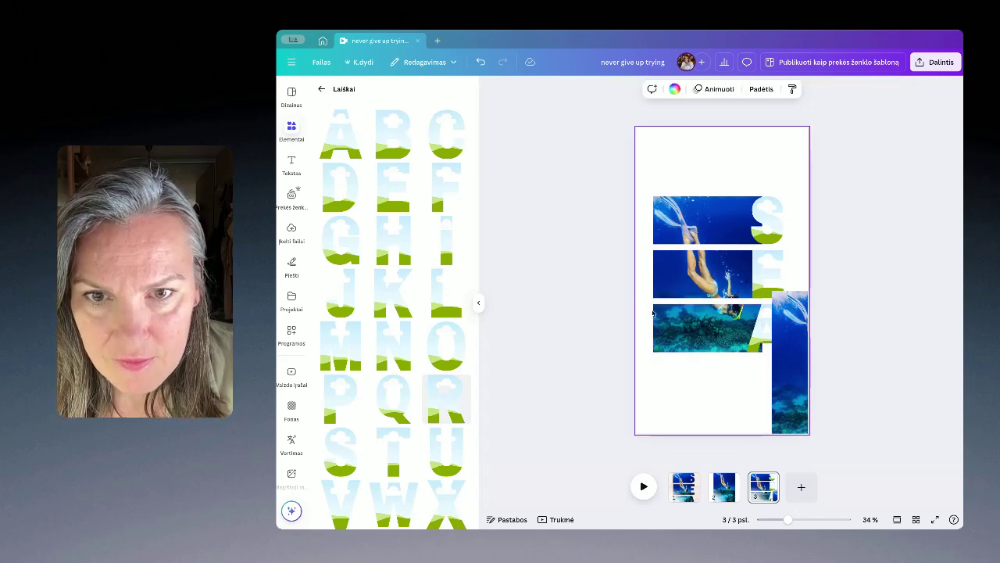
Shift the photo inside the top rectangular frame slightly so the diver's fins and legs align with the middle frame.
double_click(695, 228)
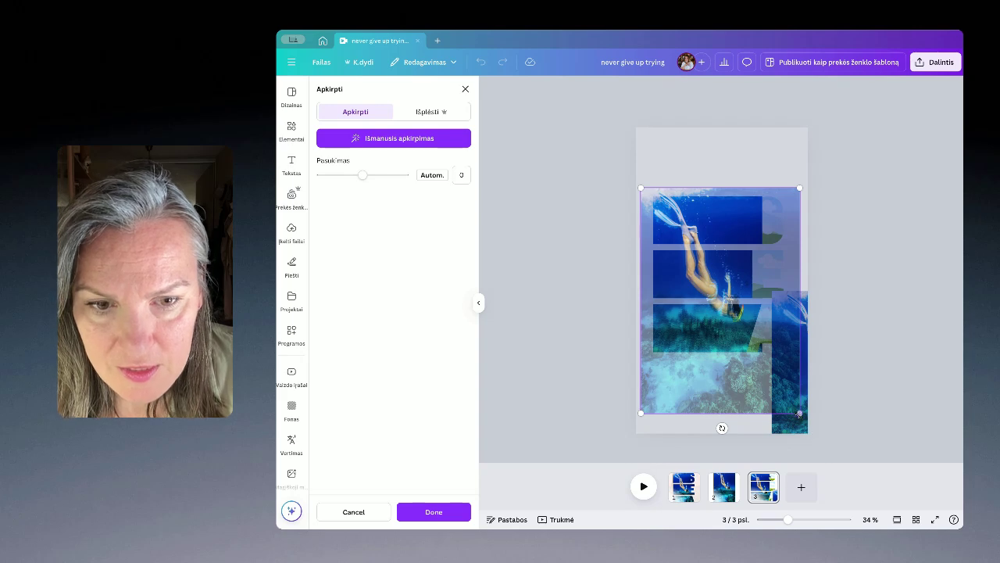
mouse_move(799, 415)
mouse_down()
mouse_move(808, 427)
mouse_move(800, 413)
mouse_up()
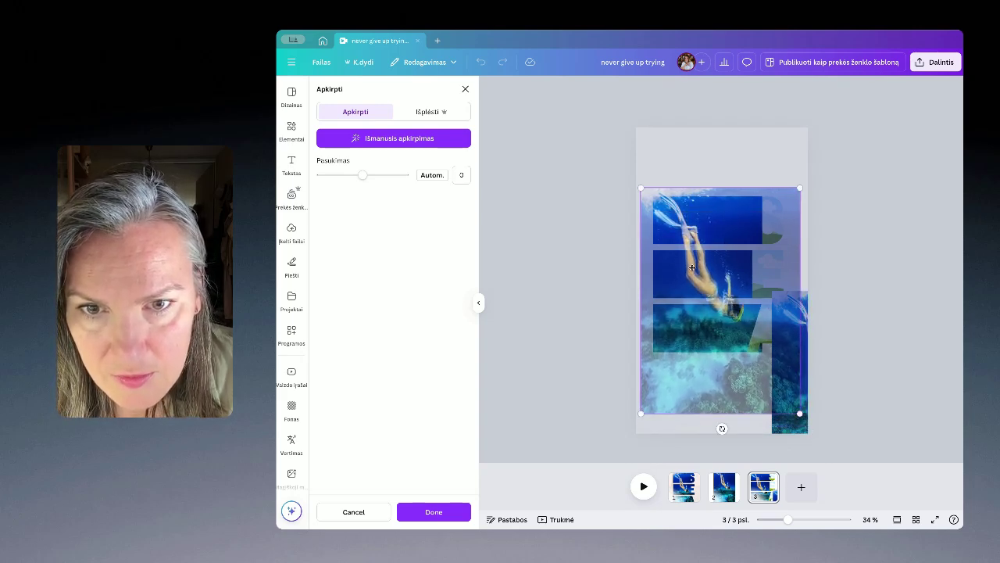
drag(693, 268, 699, 265)
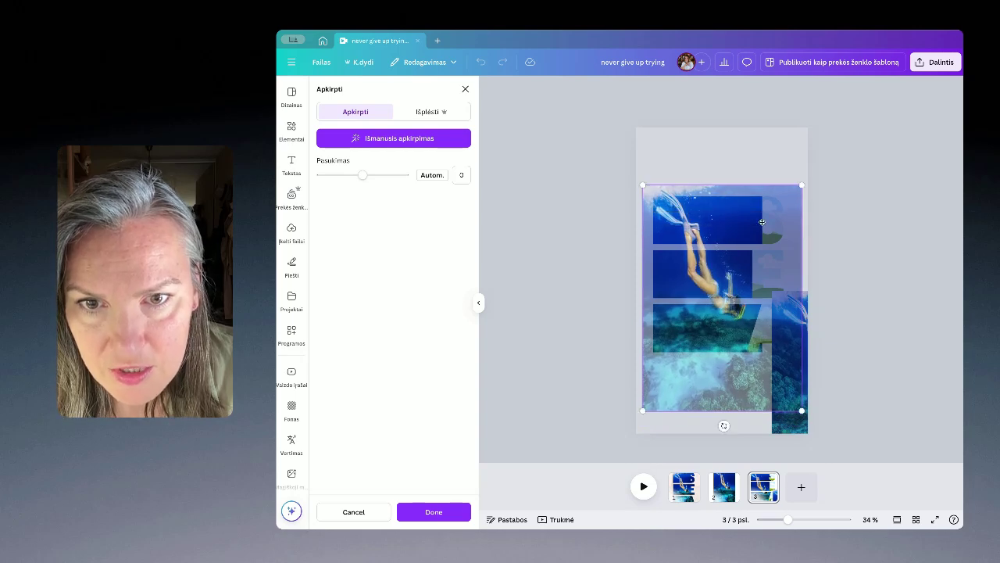
click(779, 157)
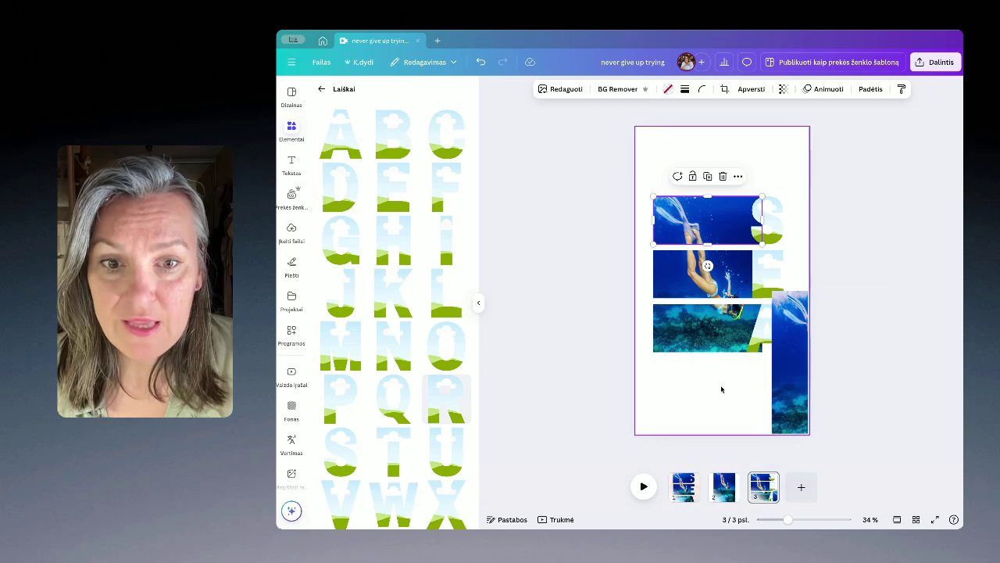
Fill the letter S frame with a copy of the spare photo, scaled and positioned to continue the top frame's image.
click(792, 380)
drag(791, 385, 641, 388)
double_click(771, 221)
drag(790, 393, 794, 407)
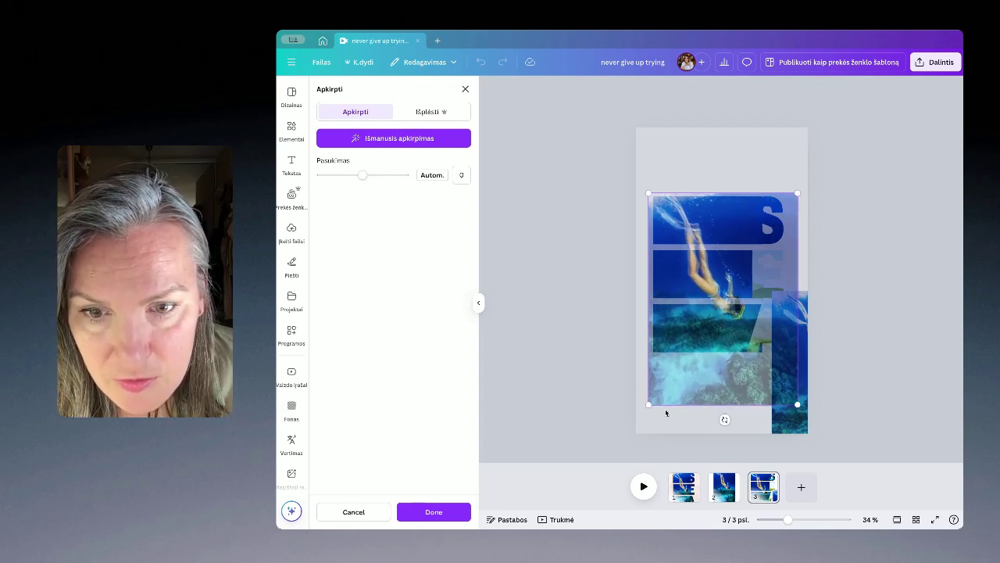
drag(649, 404, 648, 405)
drag(645, 190, 641, 185)
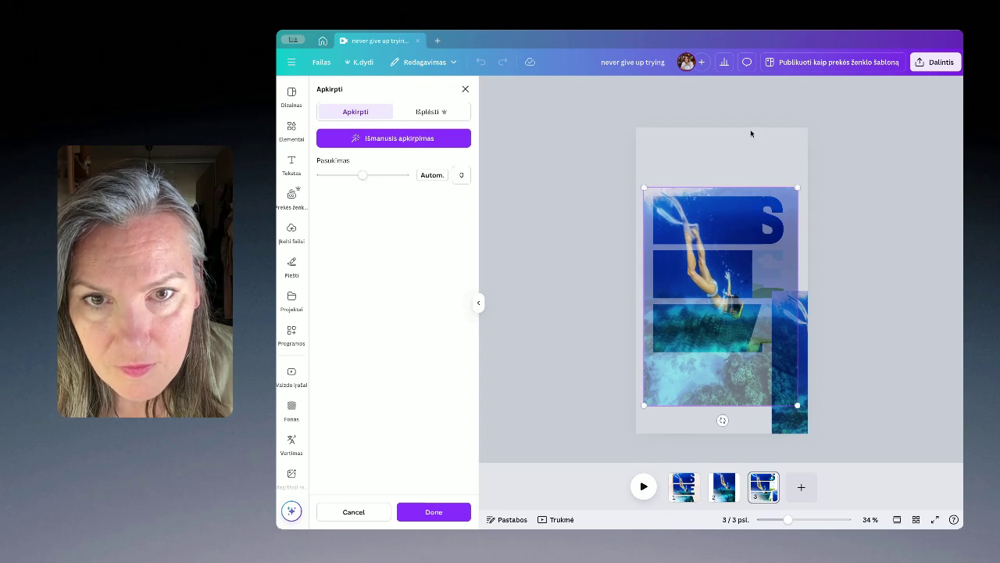
click(750, 132)
Fill the letter E frame with a copy of the spare photo, scaled and positioned to continue the middle frame's image.
click(789, 348)
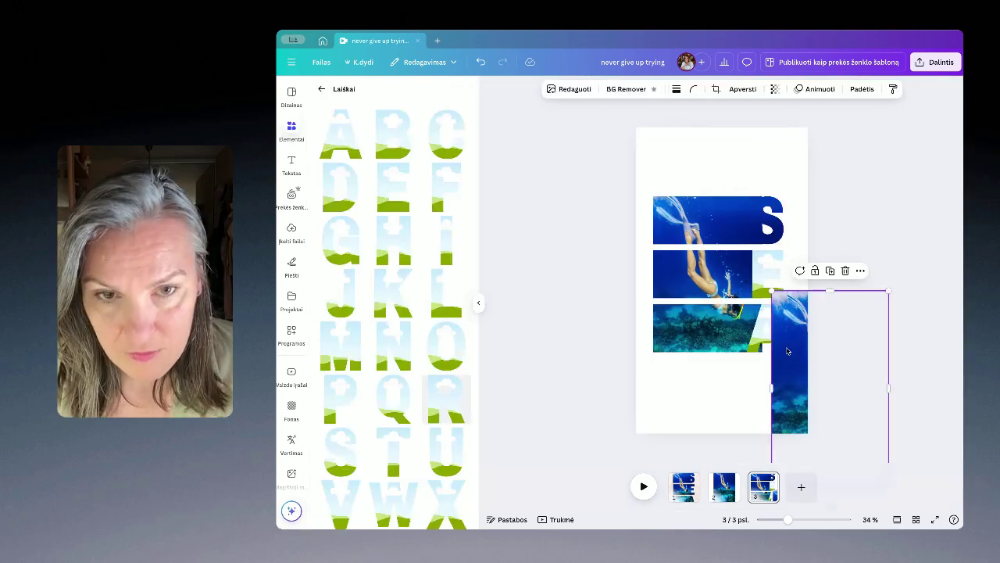
drag(788, 351, 760, 280)
double_click(761, 281)
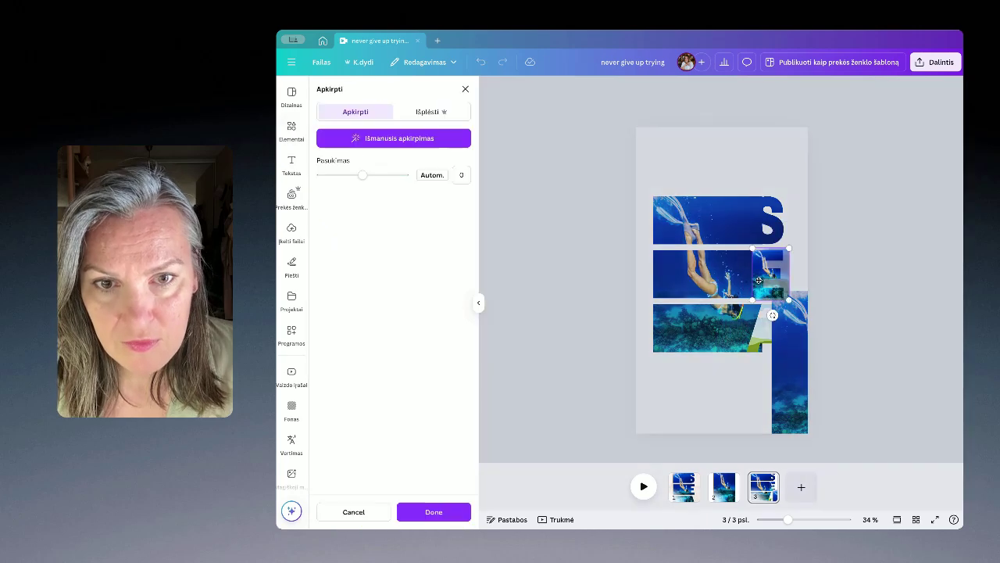
drag(752, 300, 635, 416)
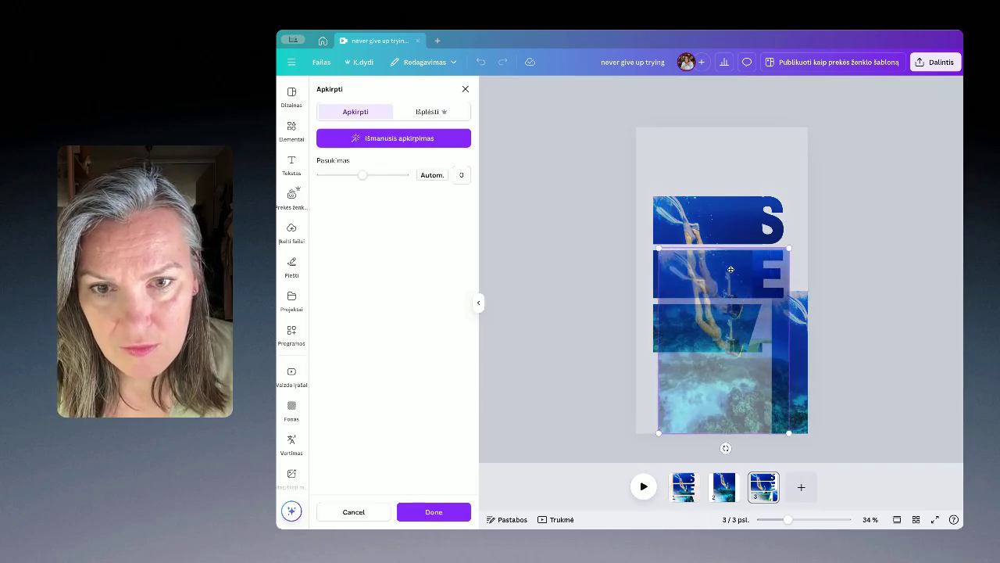
drag(717, 334, 706, 280)
drag(781, 381, 804, 405)
drag(721, 314, 714, 315)
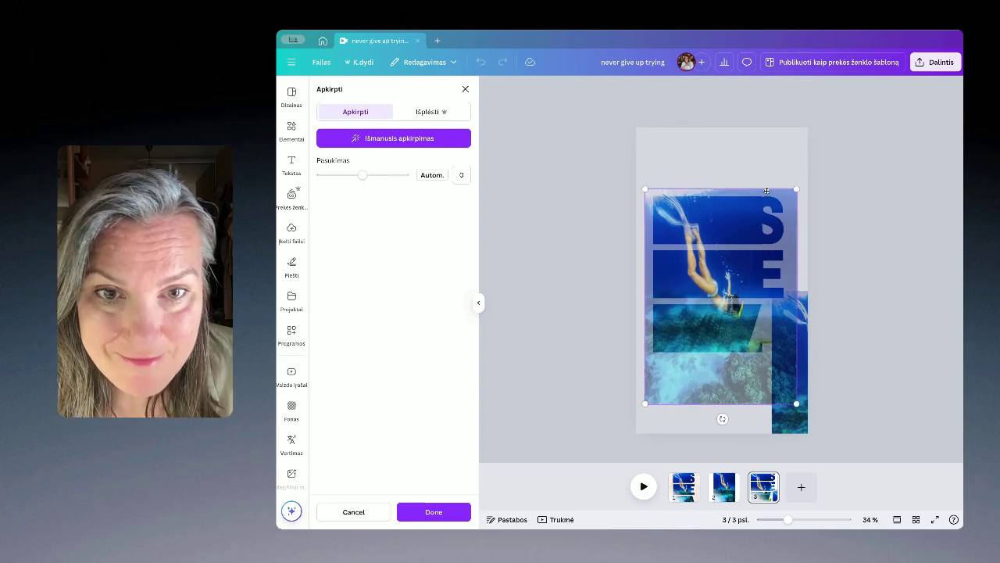
click(763, 166)
Fill the letter A frame with a copy of the spare photo, scaled and positioned to continue the bottom frame's image.
click(786, 382)
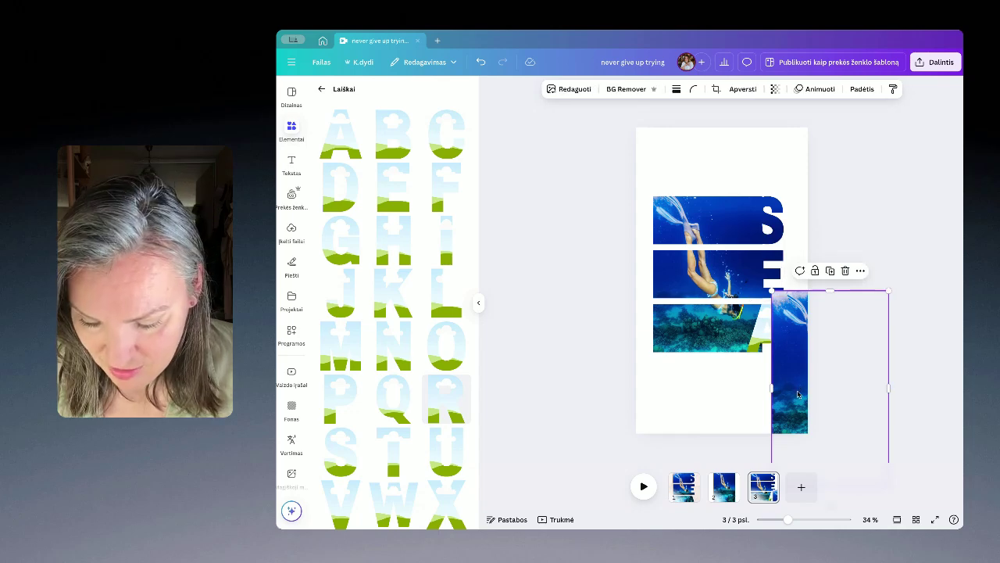
drag(801, 395, 766, 343)
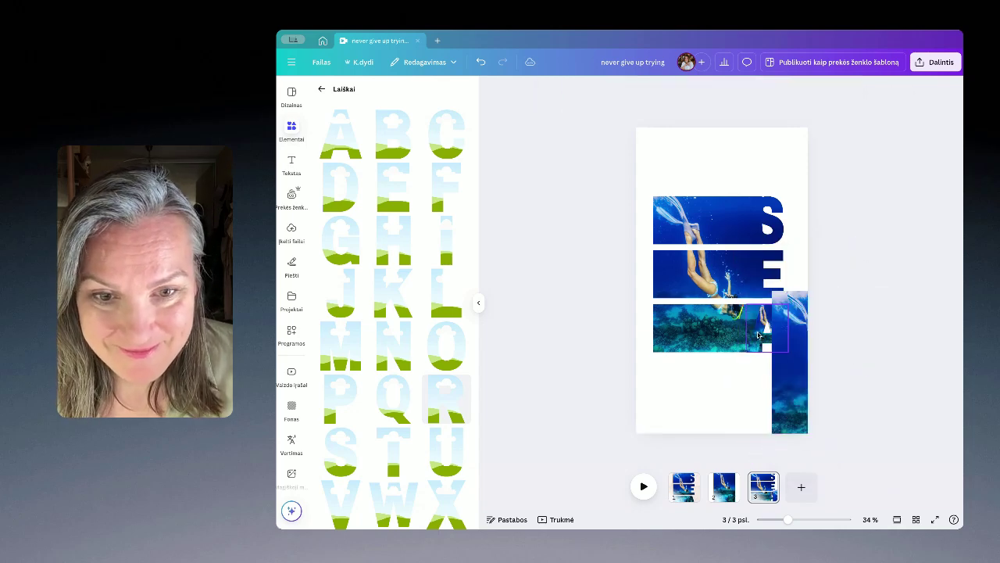
double_click(775, 319)
drag(747, 295, 612, 164)
drag(709, 244, 714, 292)
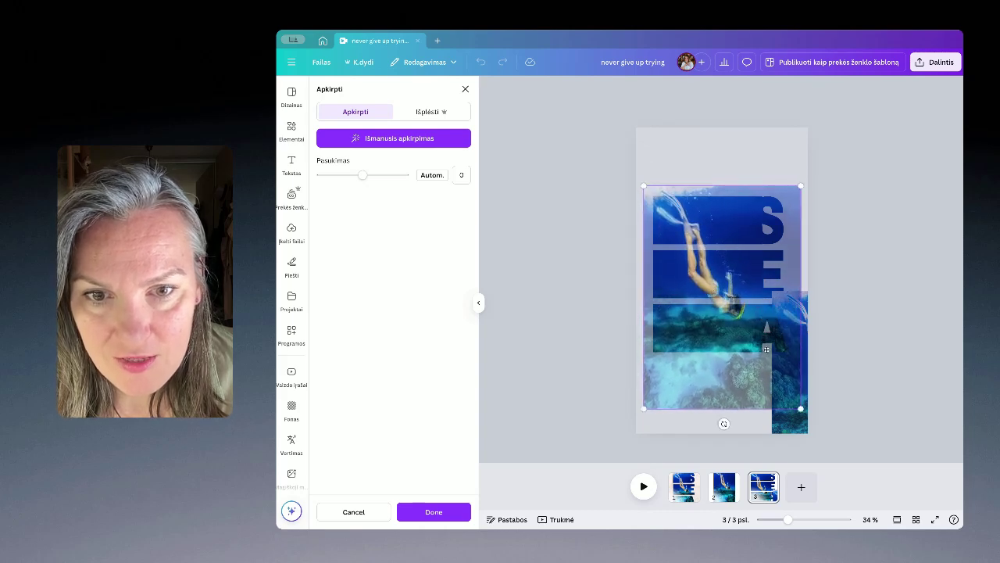
drag(801, 408, 800, 410)
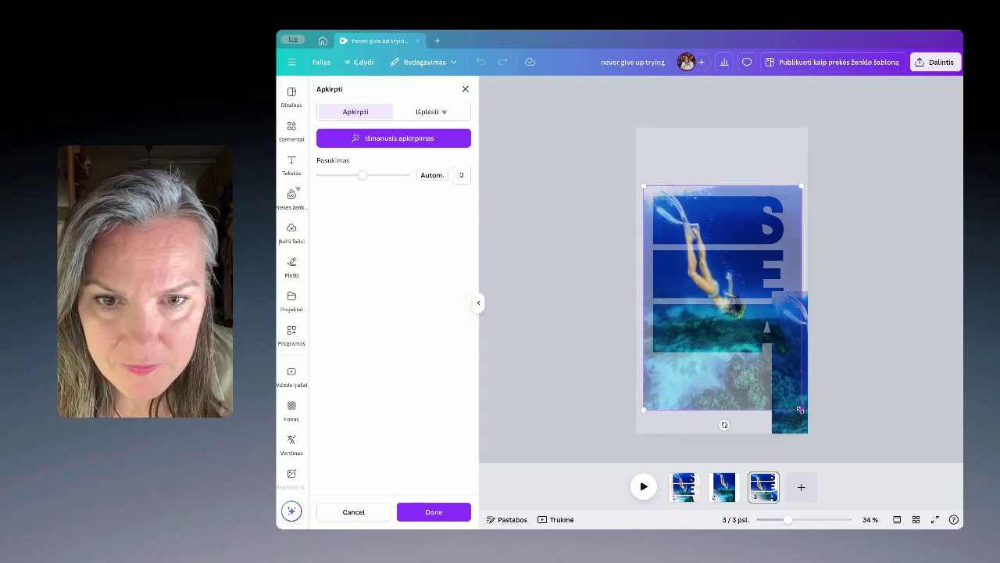
drag(645, 406, 648, 404)
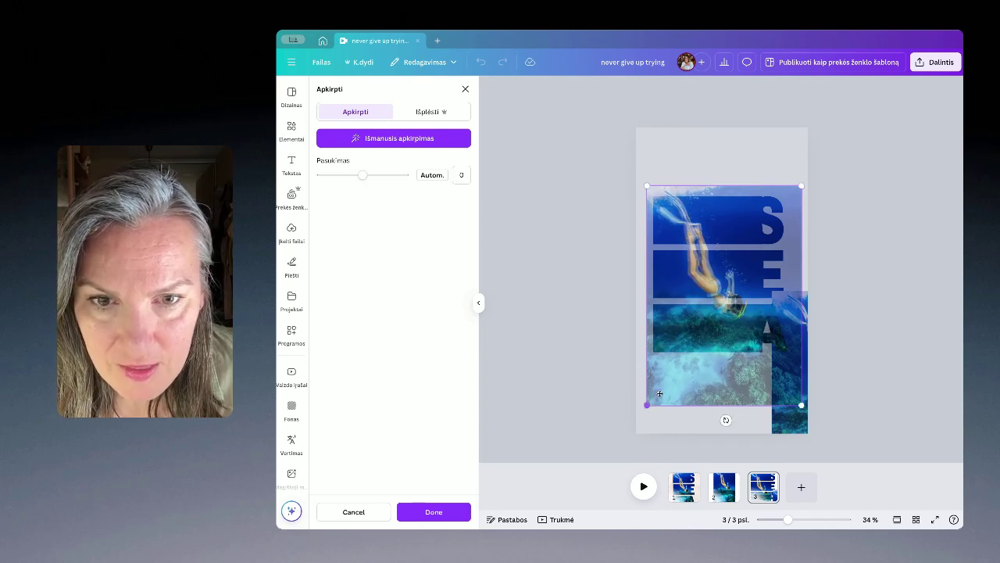
drag(717, 322, 712, 324)
click(780, 158)
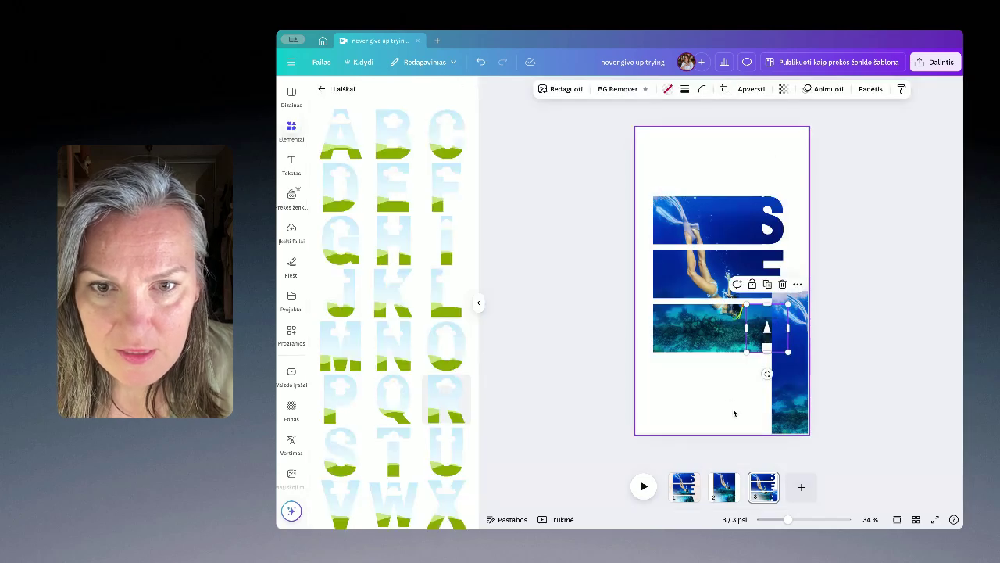
Remove the background from the spare photo, enlarge the diver cutout, and move it to the page's lower-left area.
drag(789, 387, 751, 396)
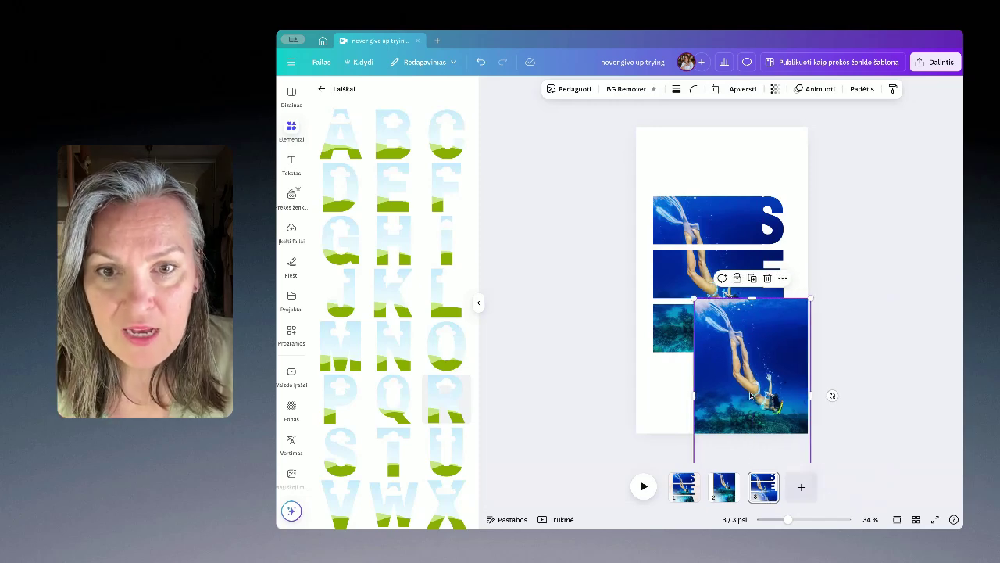
click(623, 90)
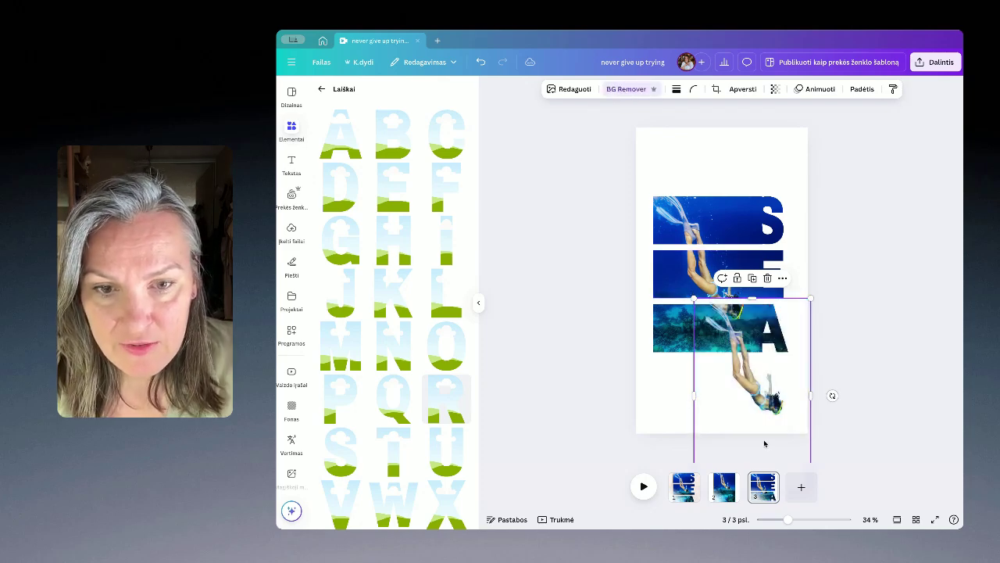
drag(693, 298, 631, 193)
drag(723, 325, 668, 406)
click(788, 172)
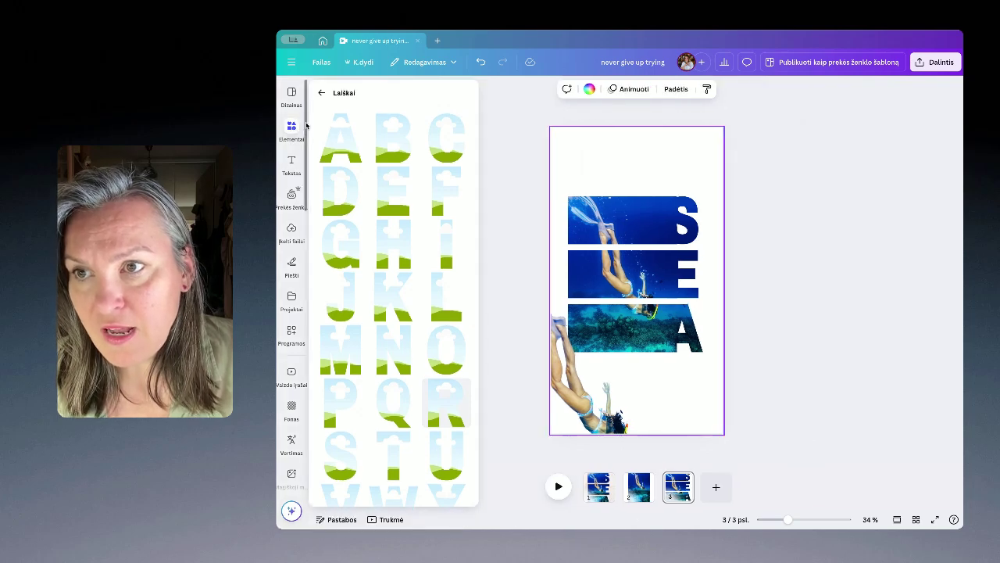
Leave the letter frames collection and add a square from the basic shapes to page 3.
click(321, 89)
click(322, 92)
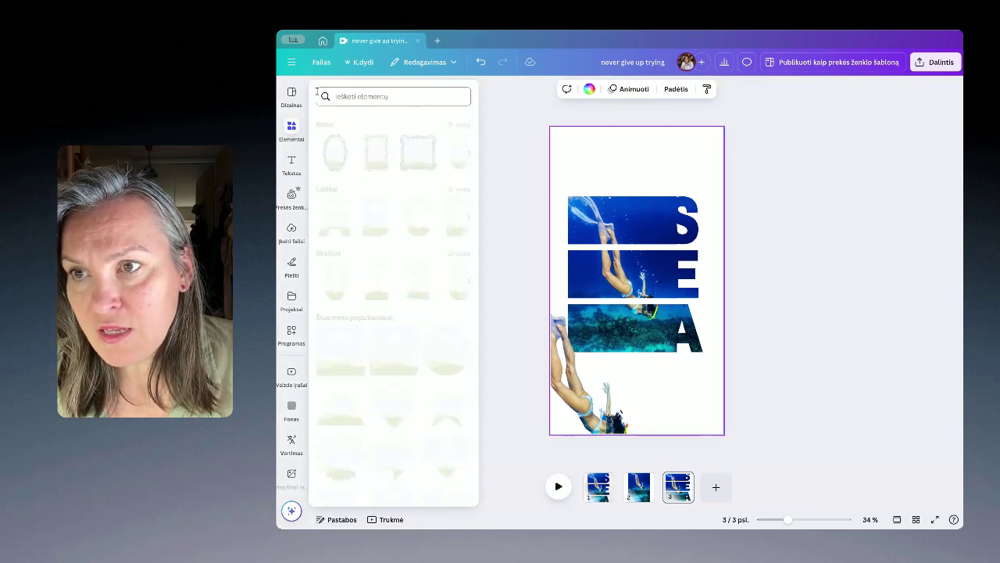
scroll(348, 237, up, 5)
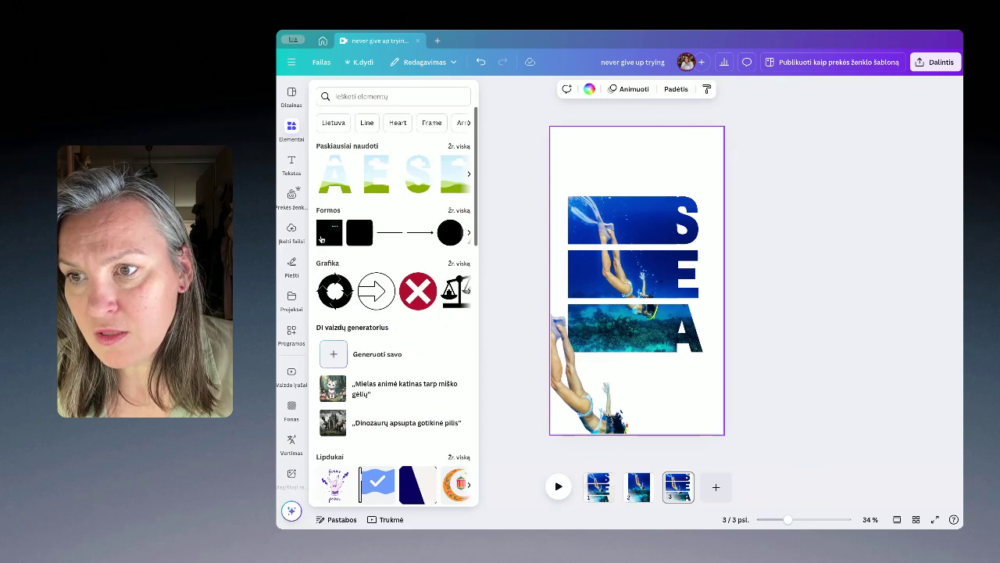
click(335, 231)
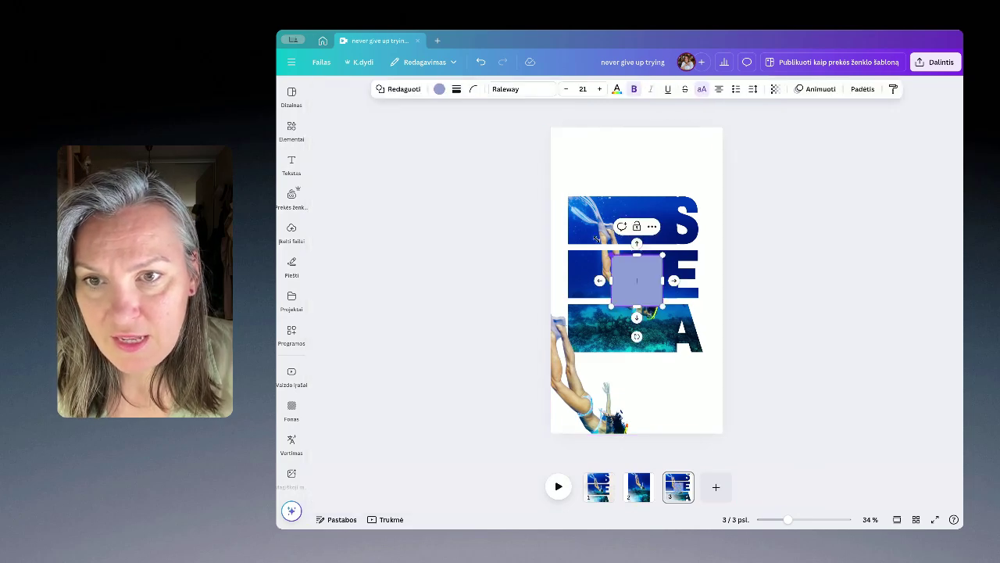
Stretch the square into a tall rectangle covering most of the three rectangular frames and set its transparency to 0.
drag(612, 254, 575, 189)
drag(663, 307, 676, 364)
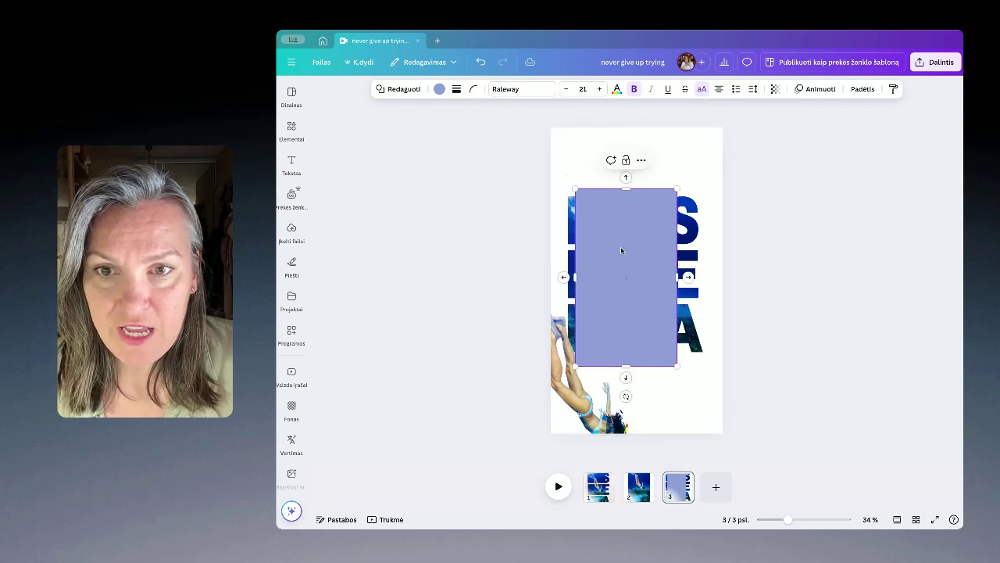
click(774, 90)
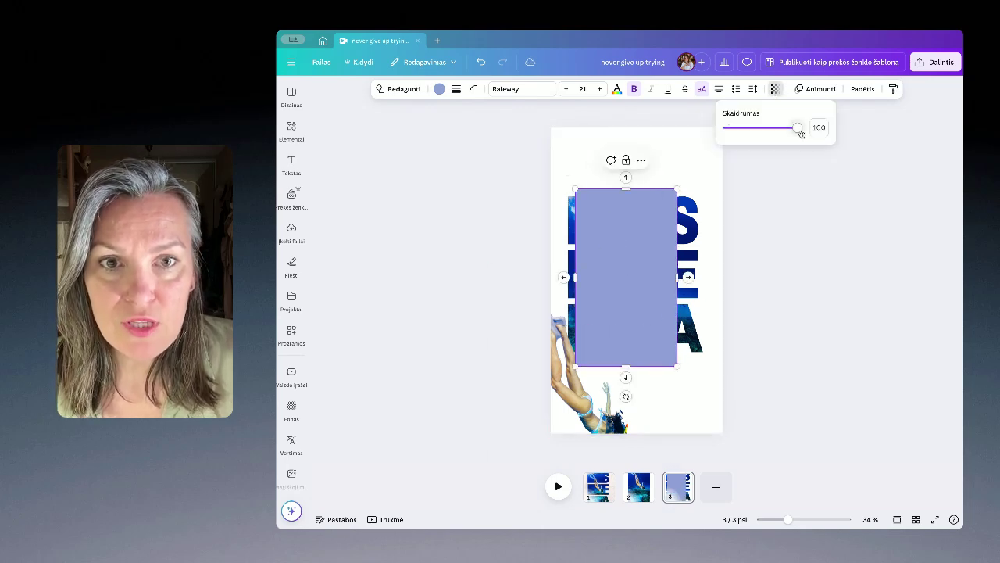
drag(801, 134, 727, 132)
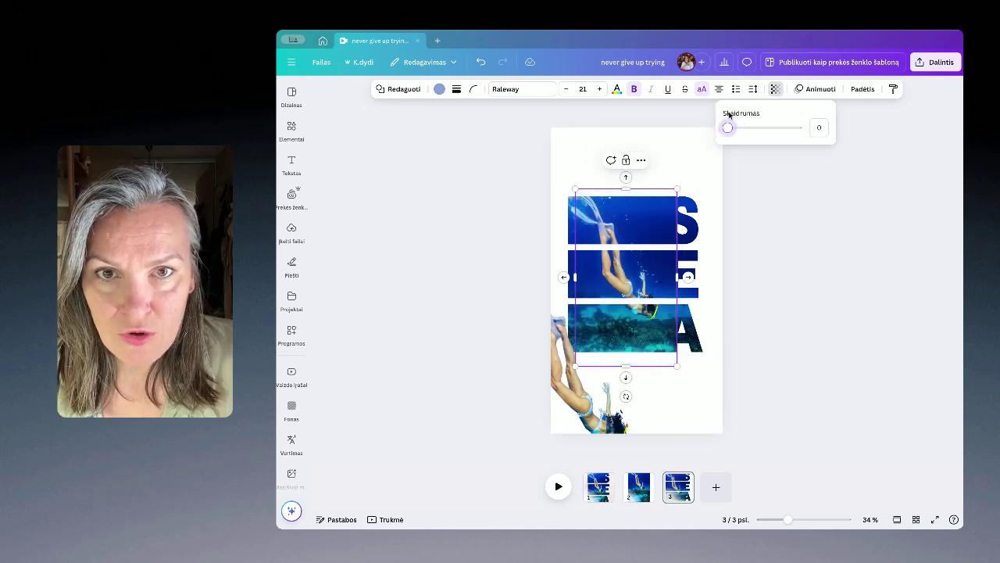
Bring the background-free diver cutout on page 3 one layer forward.
drag(573, 404, 574, 386)
right_click(573, 386)
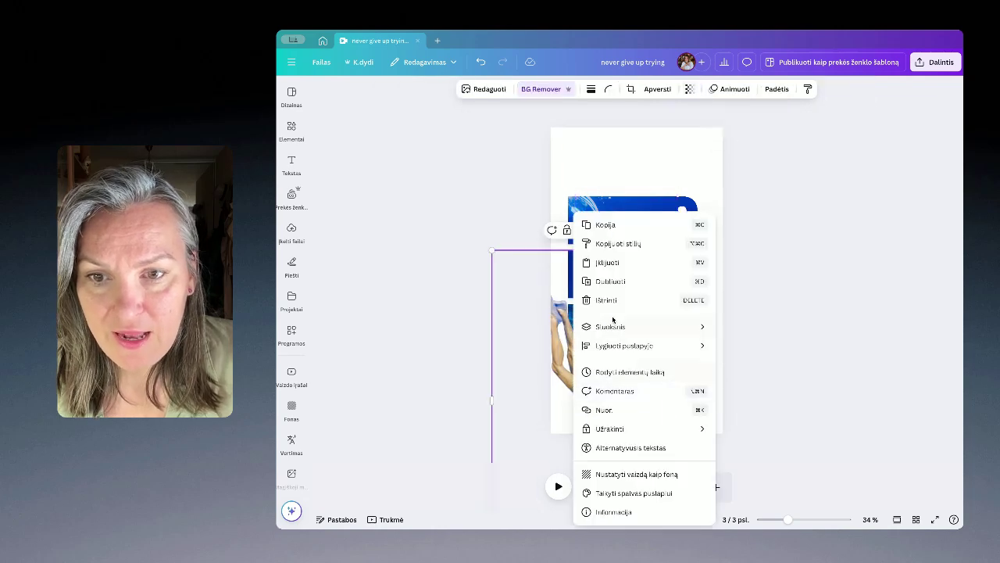
click(626, 333)
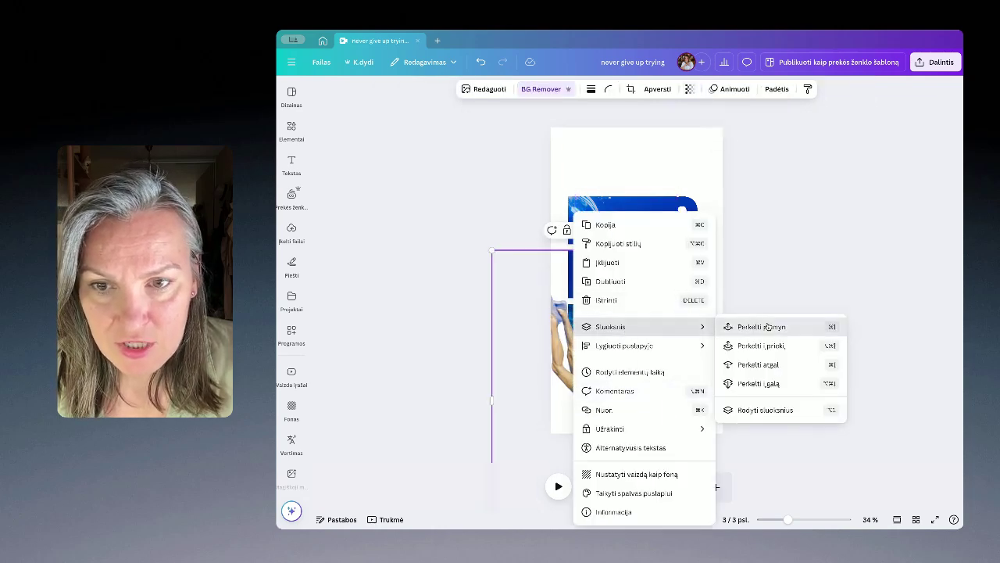
click(751, 327)
Move the diver cutout onto the three rectangular frames and shrink it to roughly match the diver in the frame photos.
drag(578, 382, 636, 282)
drag(640, 441, 650, 349)
drag(641, 275, 626, 301)
drag(713, 372, 667, 316)
drag(590, 259, 616, 277)
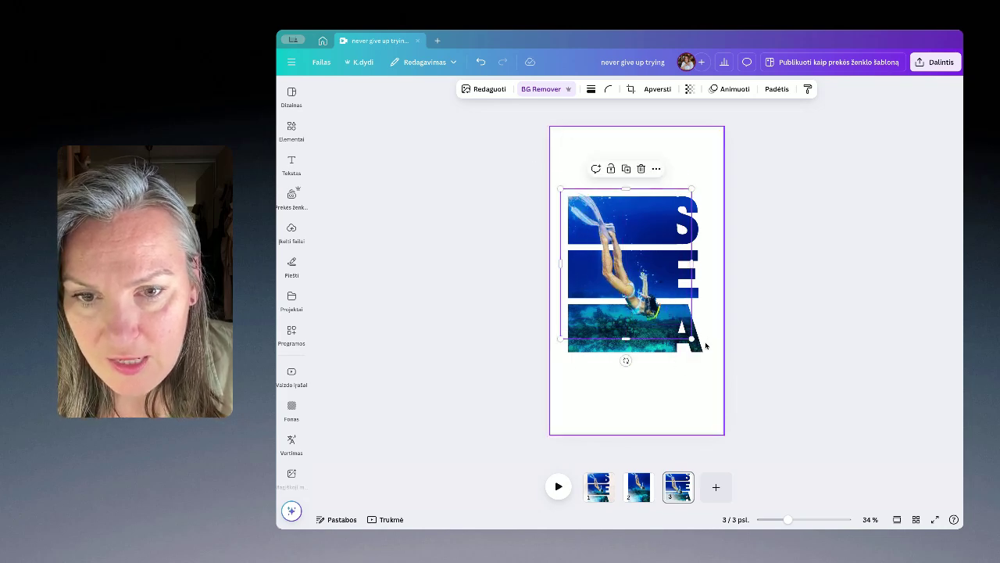
Enlarge the diver cutout slightly and nudge it so its outline lines up with the diver in the framed photos.
mouse_move(692, 339)
mouse_down()
mouse_move(684, 336)
mouse_move(696, 349)
mouse_move(690, 339)
mouse_up()
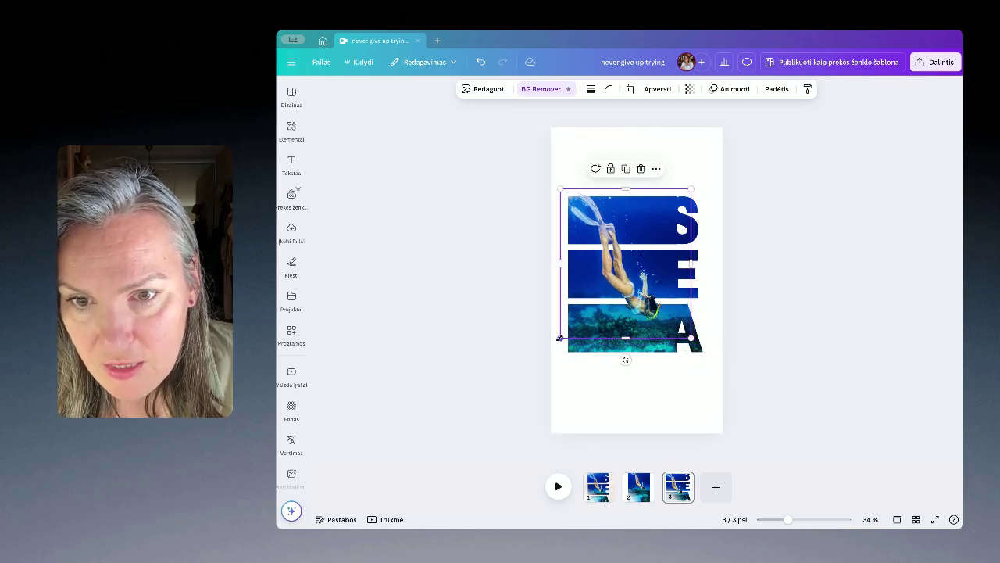
drag(560, 338, 557, 341)
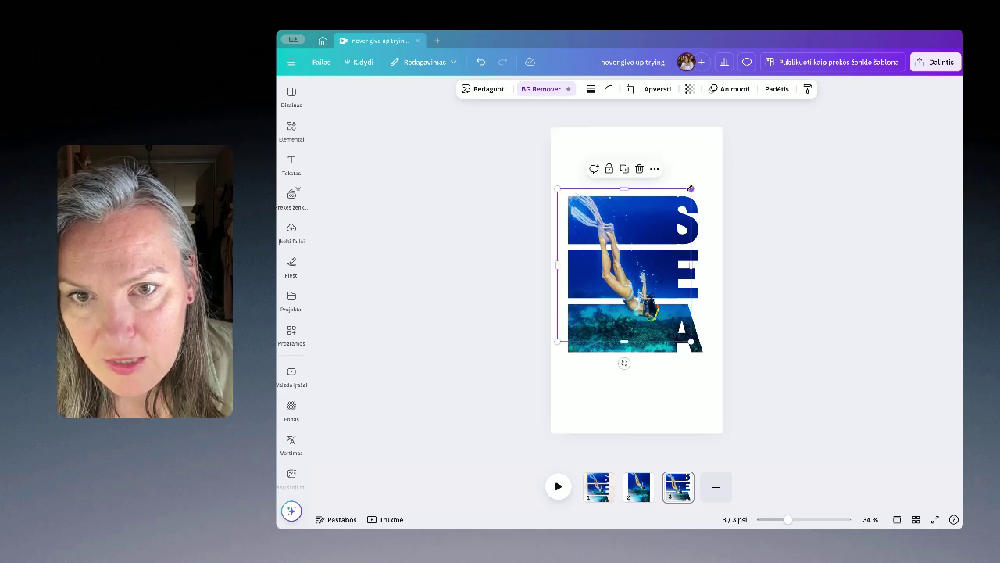
drag(690, 188, 693, 186)
drag(625, 294, 622, 289)
drag(556, 183, 556, 184)
drag(609, 254, 608, 255)
Refine the cutout's scale and position at close range so the fins and legs cover the framed diver and rise above the top frame.
drag(786, 520, 806, 520)
drag(618, 316, 612, 313)
scroll(487, 130, up, 2)
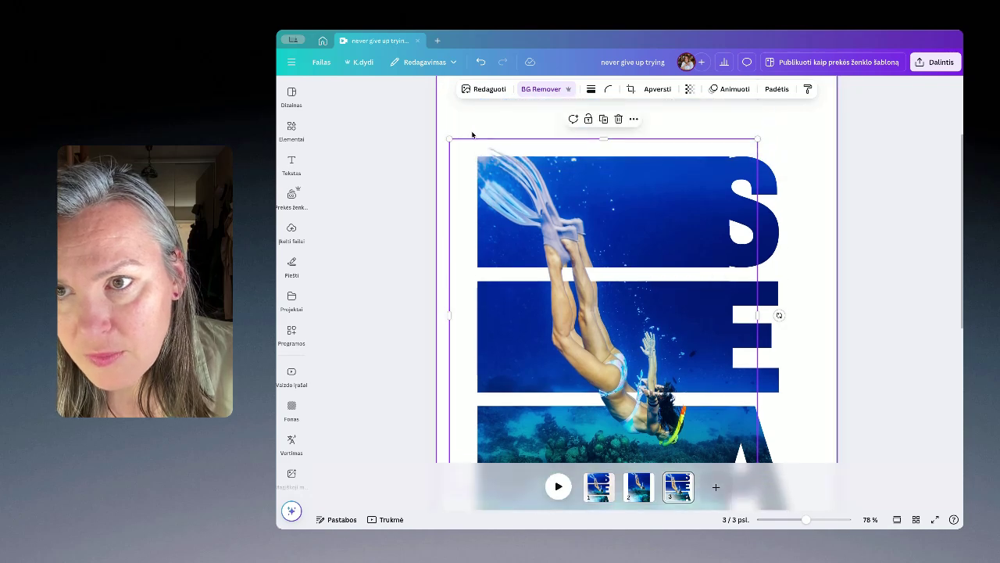
drag(449, 137, 437, 125)
drag(557, 307, 566, 304)
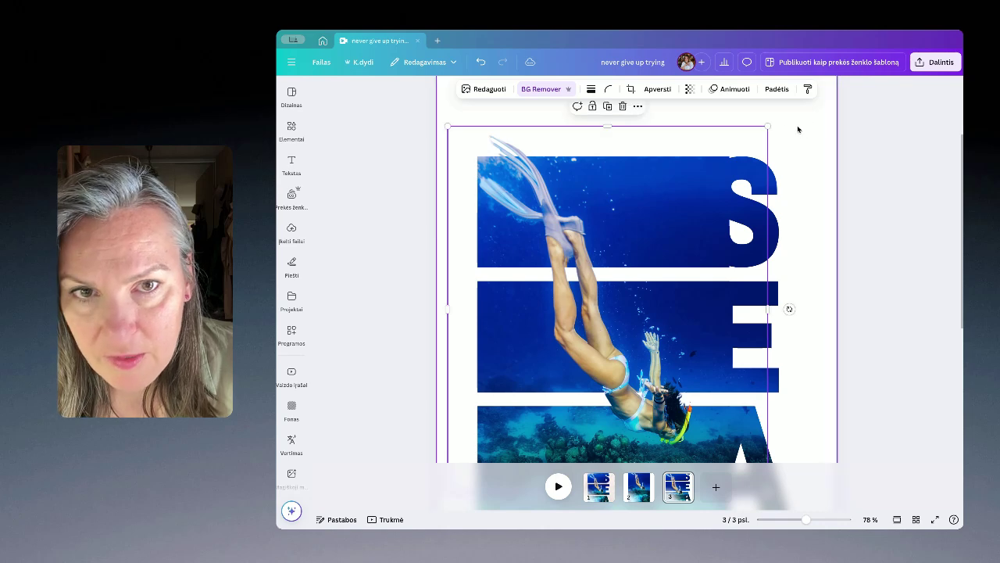
drag(767, 125, 765, 129)
drag(605, 367, 600, 366)
Shrink the diver cutout a little and adjust its placement so the head and arms match the framed photo, and deselect it.
scroll(831, 357, down, 2)
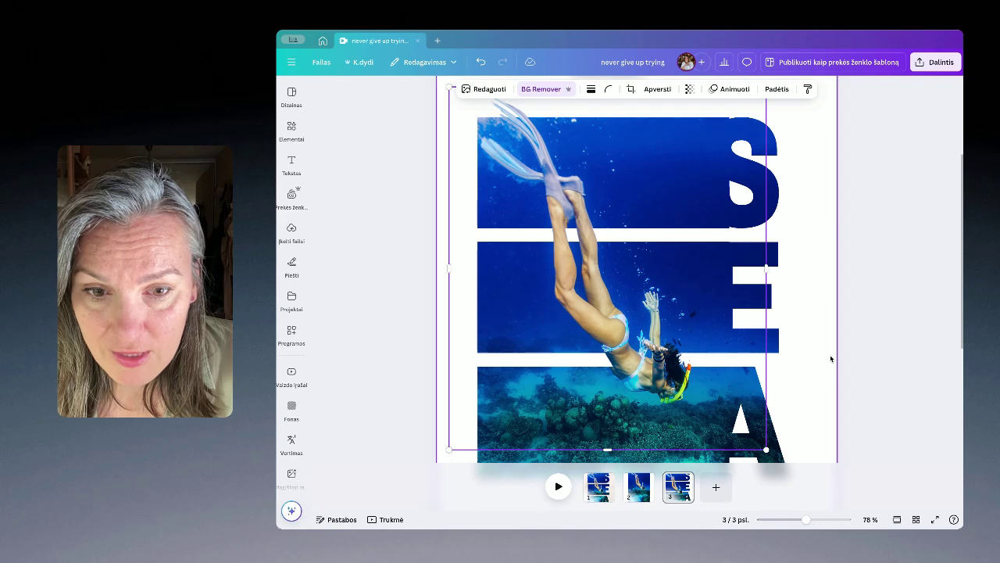
drag(765, 420, 763, 416)
drag(655, 331, 653, 336)
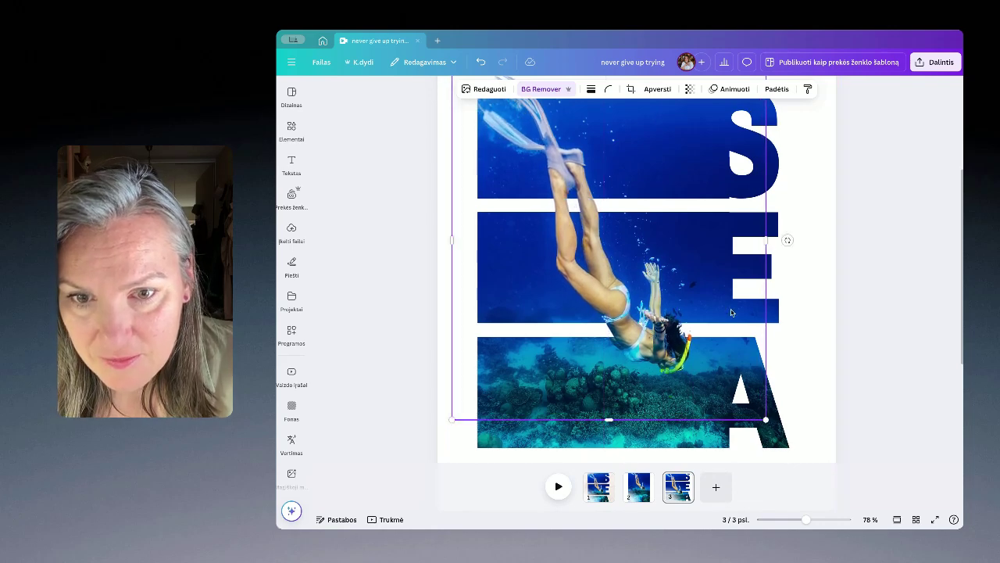
drag(765, 420, 762, 417)
drag(637, 328, 636, 326)
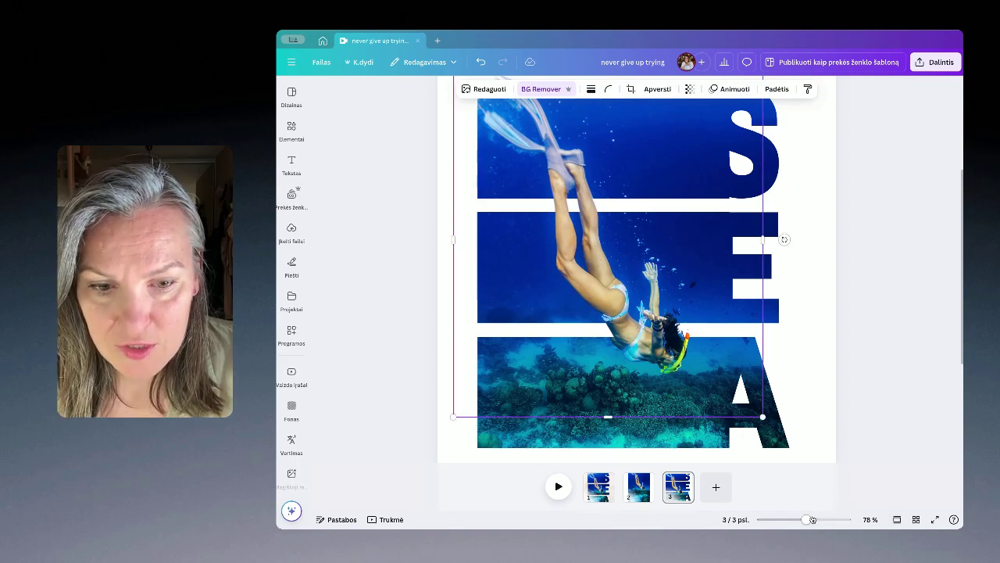
drag(813, 519, 781, 519)
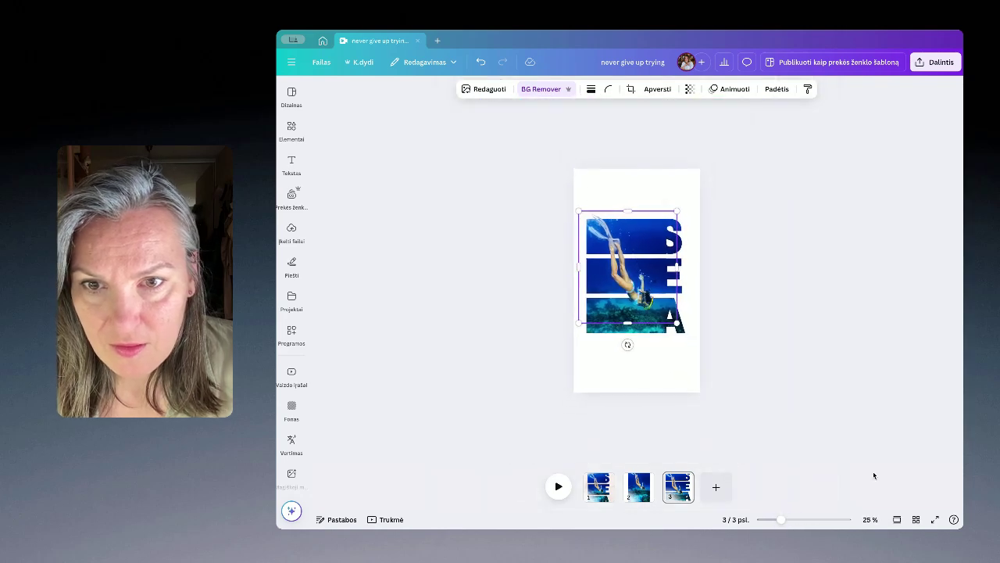
click(683, 190)
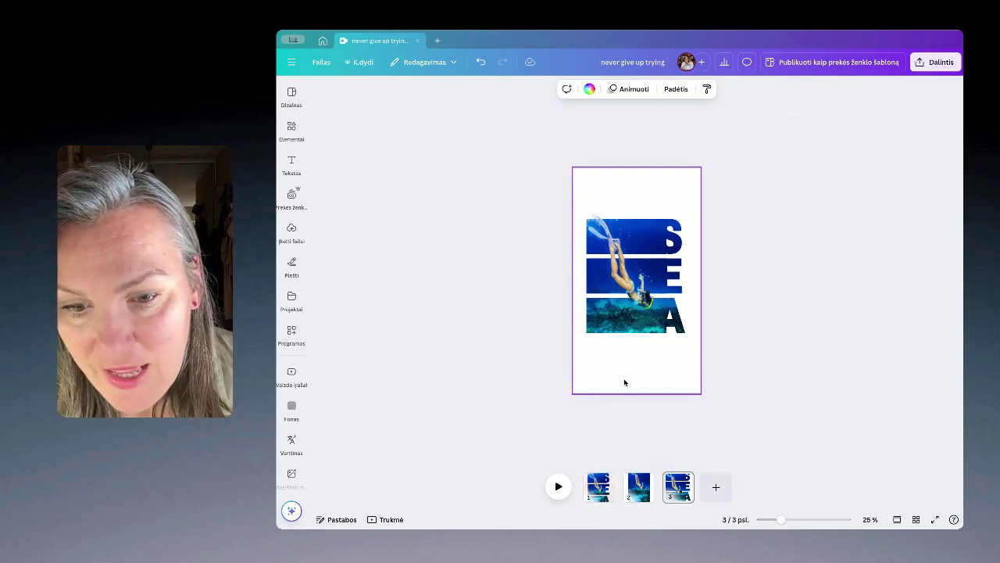
Add a white crumpled paper photo to page 3, rotate it upright, and set it as the page background.
click(291, 131)
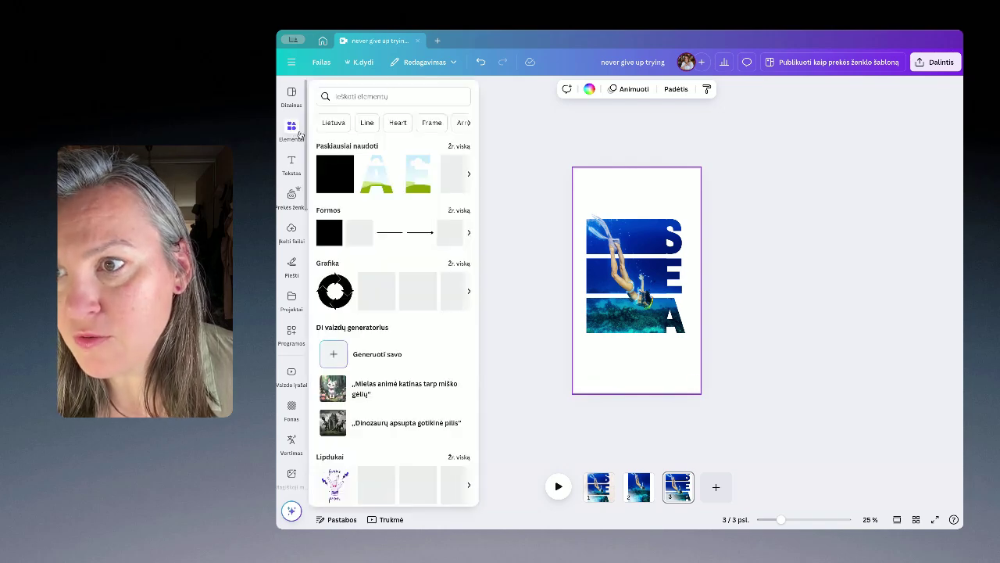
scroll(404, 342, down, 2)
scroll(404, 342, down, 3)
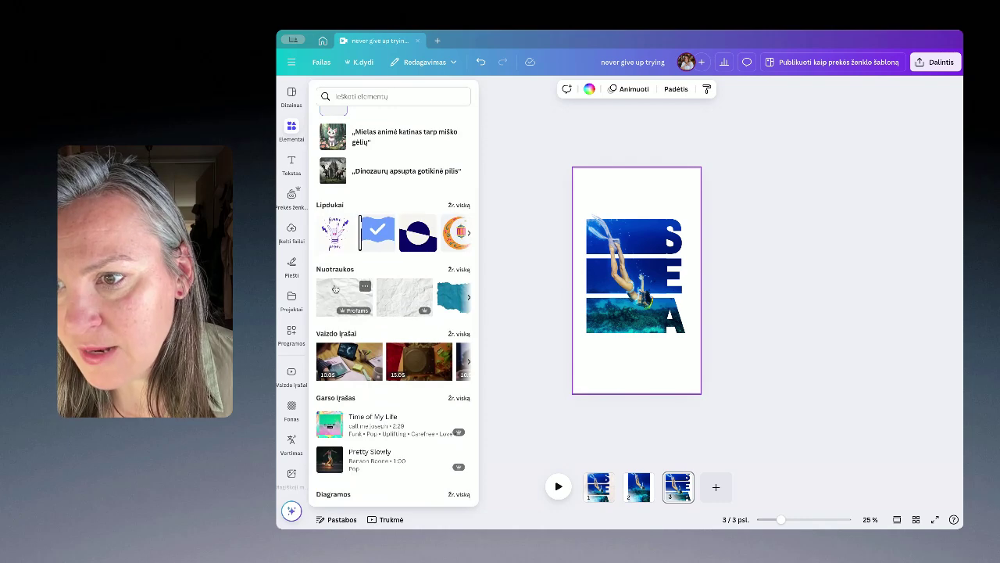
click(390, 296)
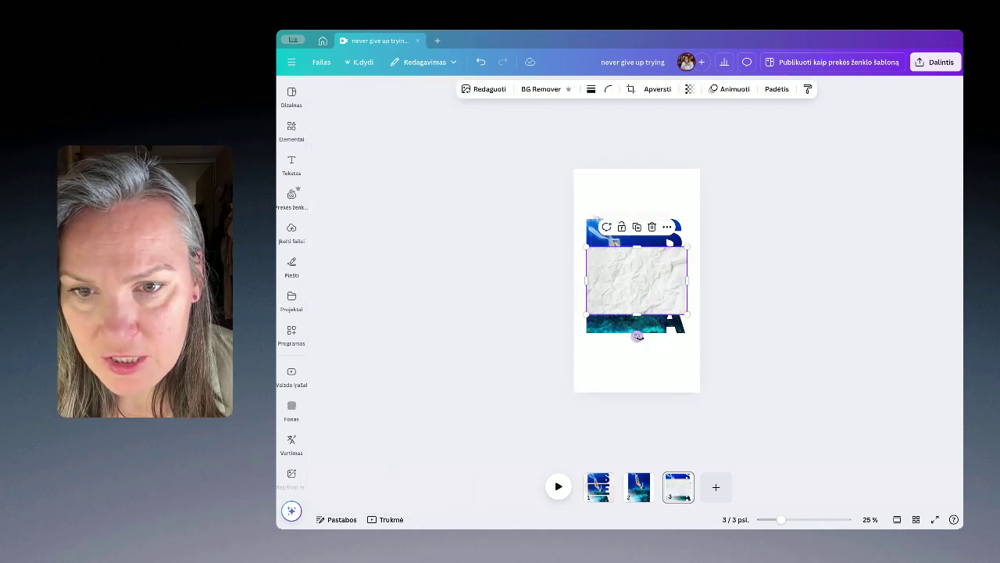
drag(637, 337, 568, 278)
right_click(651, 308)
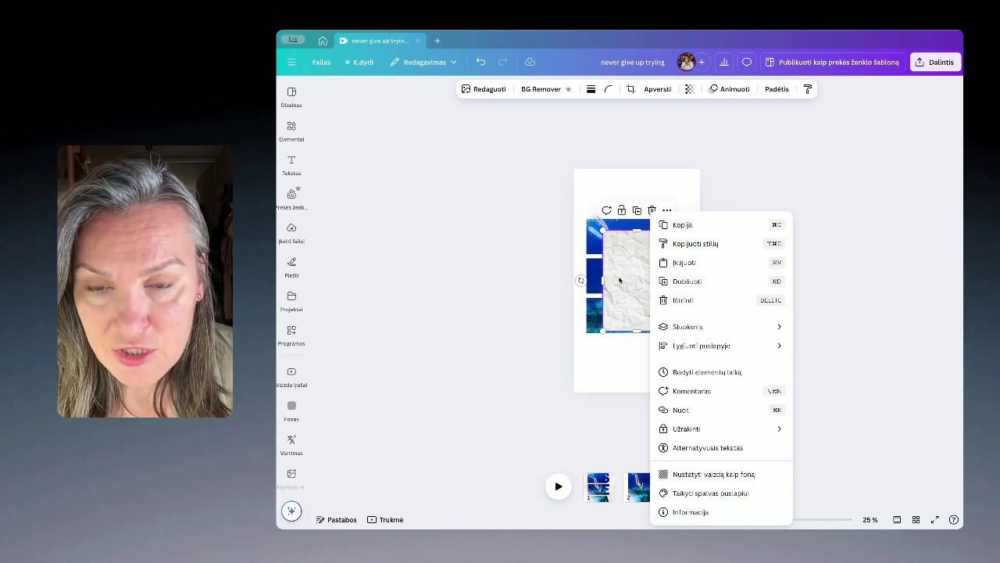
click(715, 474)
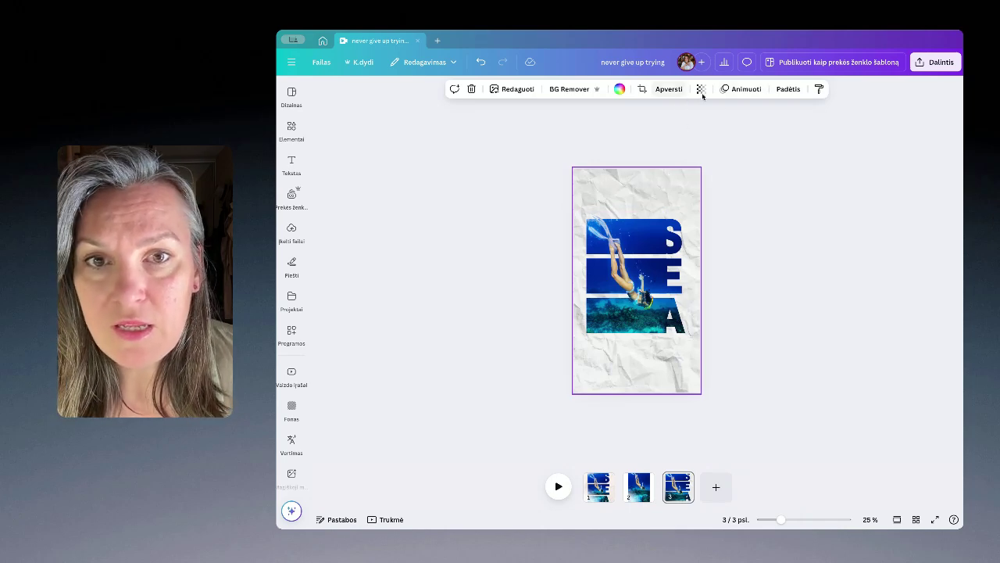
Apply the Latte filter to the paper background and lower its intensity to less than half.
click(513, 89)
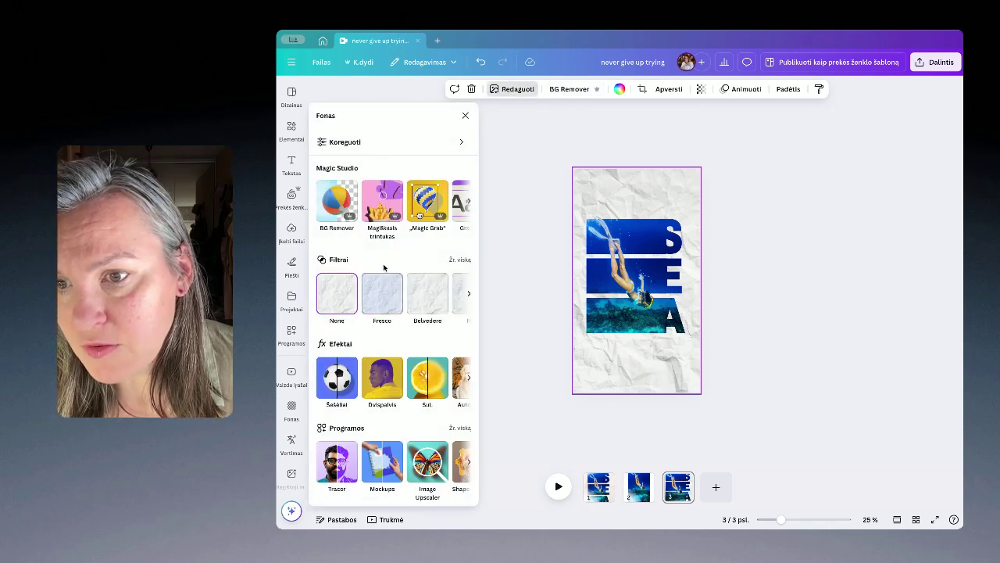
click(458, 259)
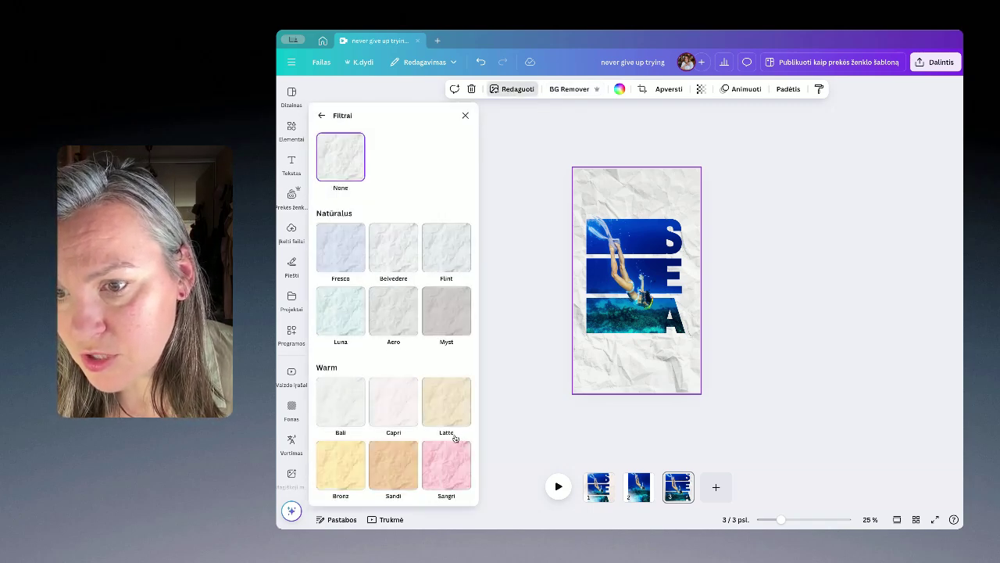
click(432, 394)
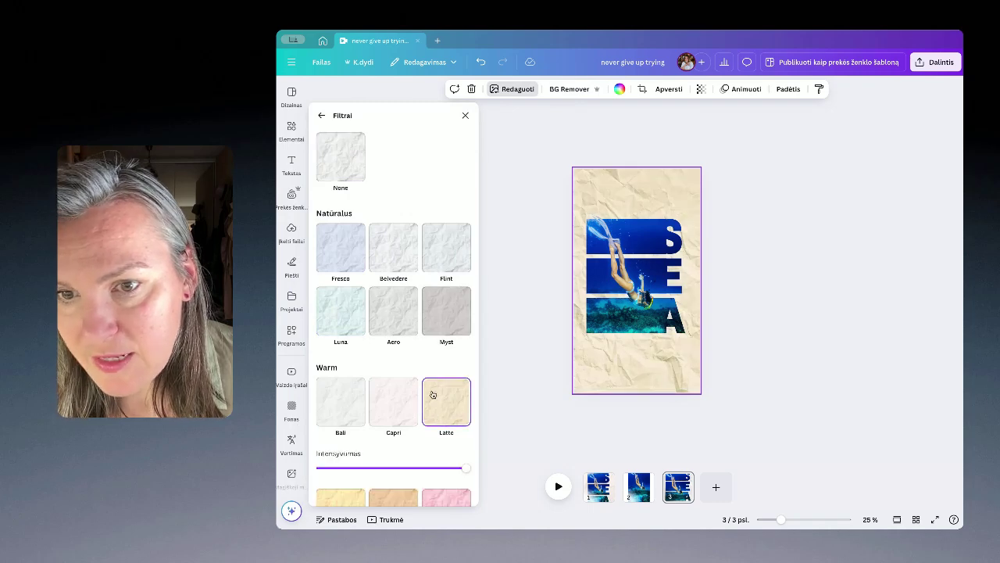
drag(463, 469, 393, 463)
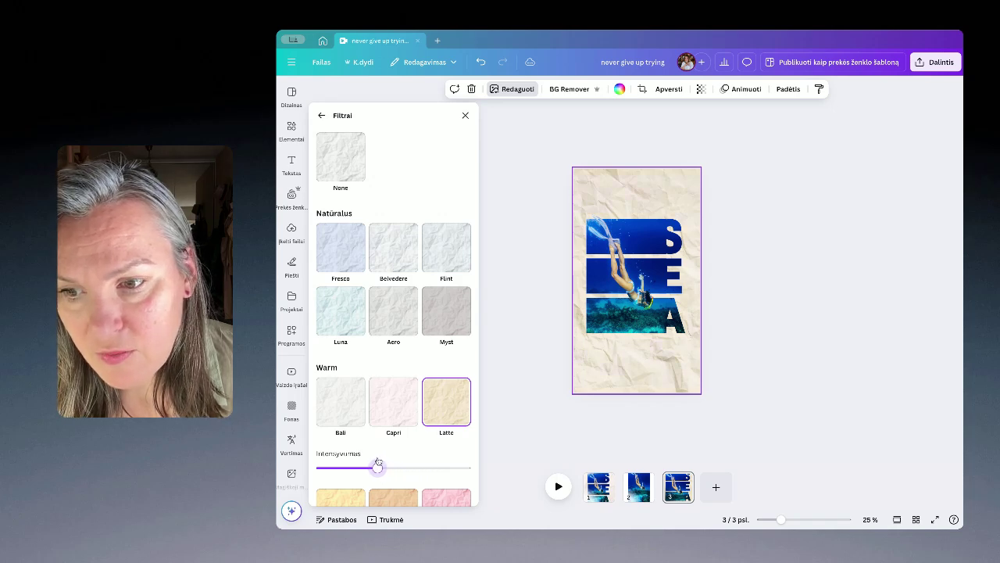
Select the frames, letters, diver cutout and helper shape together and enlarge them slightly on the page.
click(551, 179)
drag(536, 183, 692, 364)
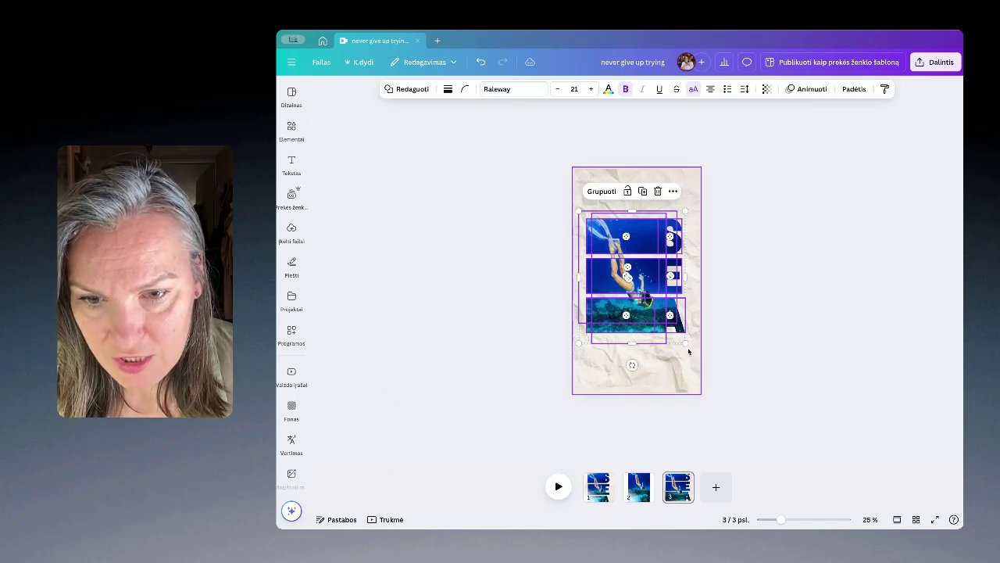
click(821, 297)
drag(517, 199, 690, 360)
drag(690, 360, 689, 353)
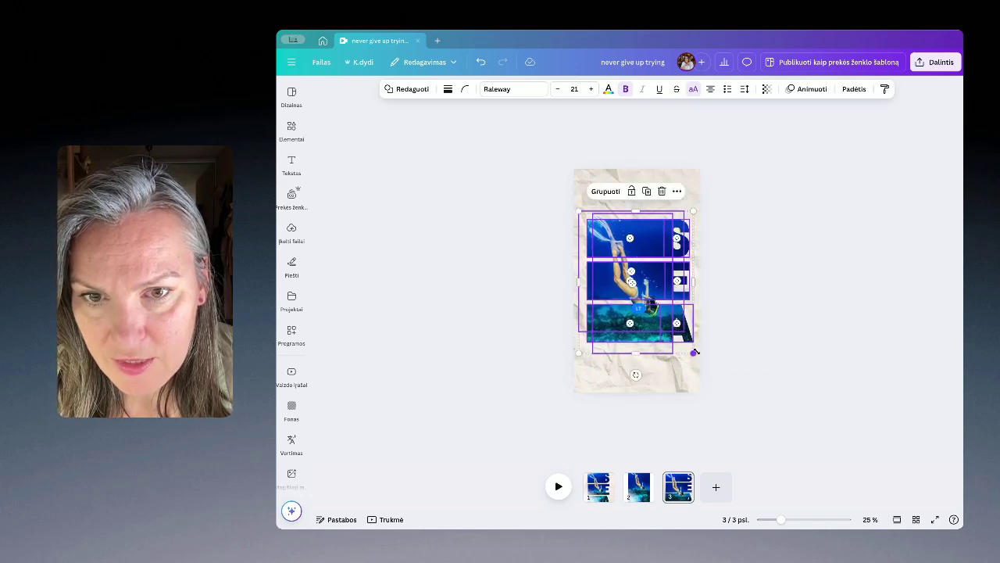
click(762, 310)
Set the paper background's transparency to 48.
click(664, 361)
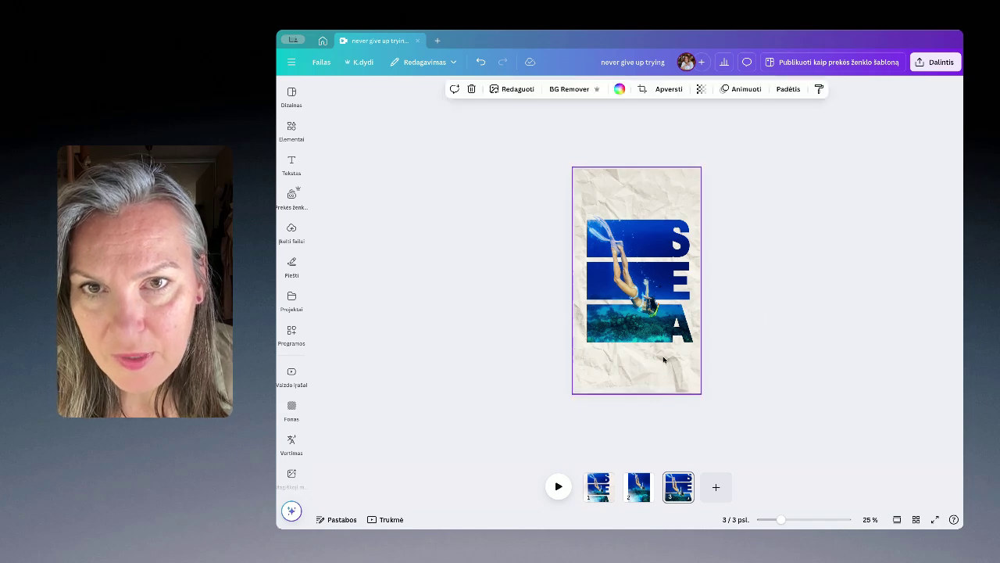
click(700, 90)
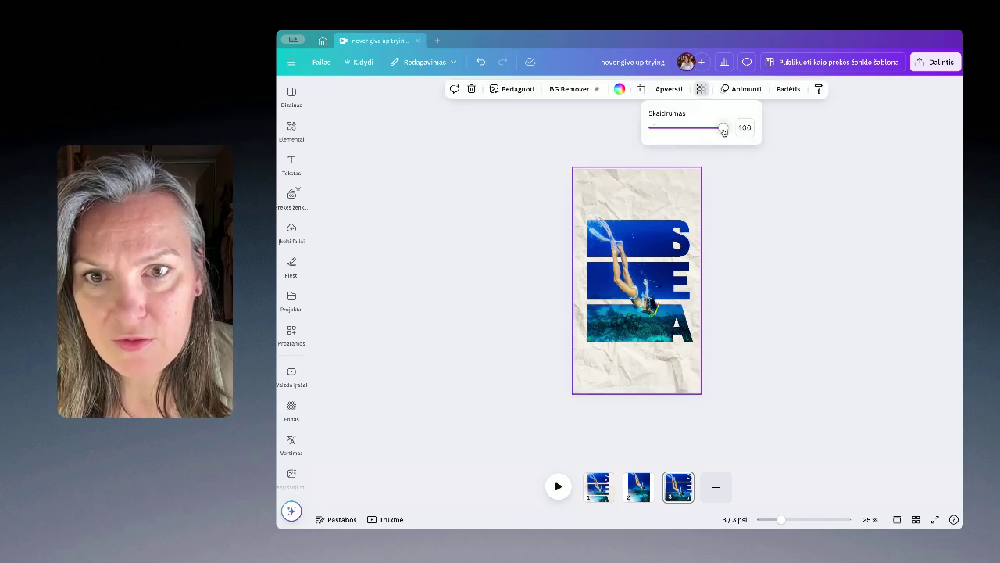
drag(721, 127, 688, 133)
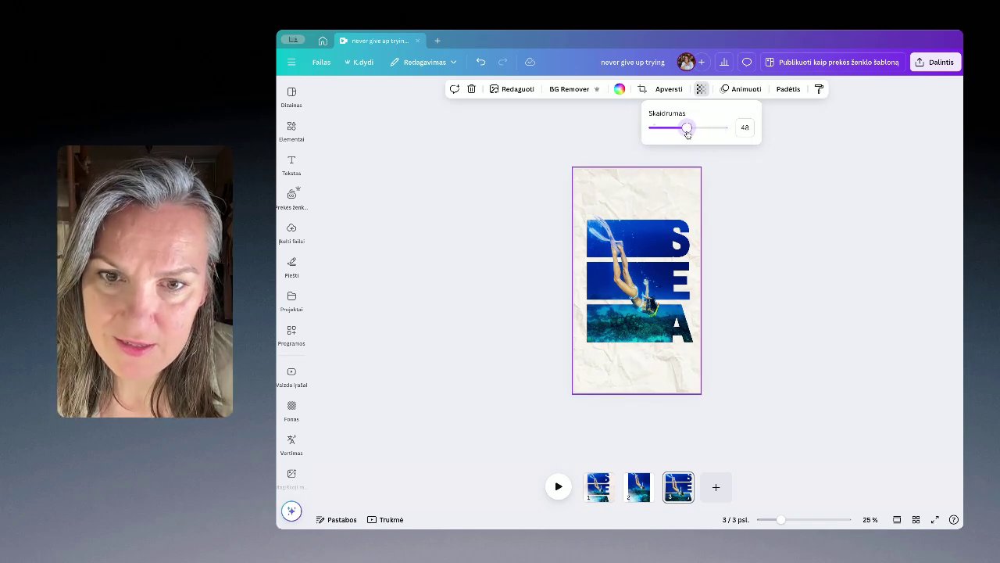
click(769, 191)
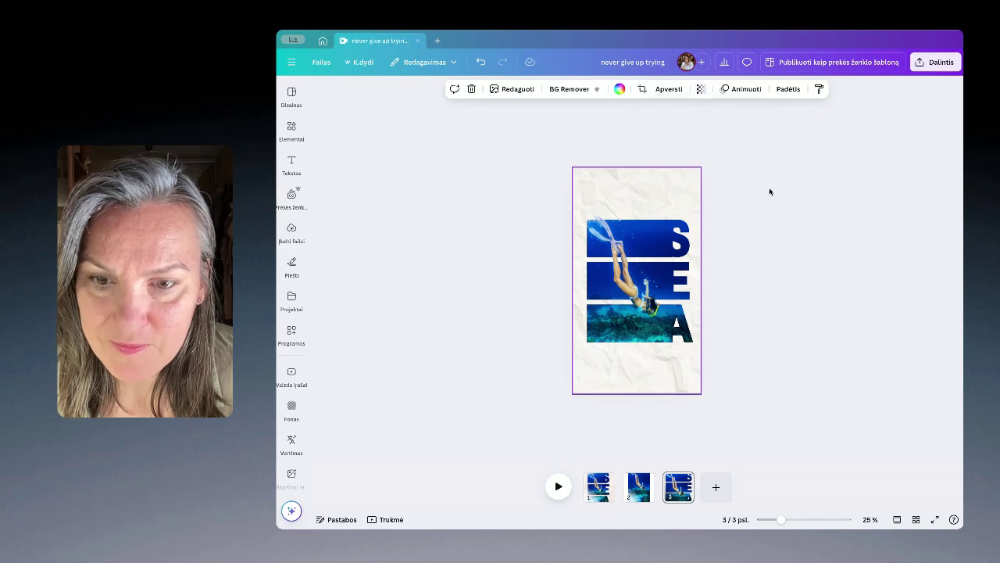
Check page 1's heading for reference and add a Title text at size 96,8 above the top frame's left end on page 3.
click(610, 485)
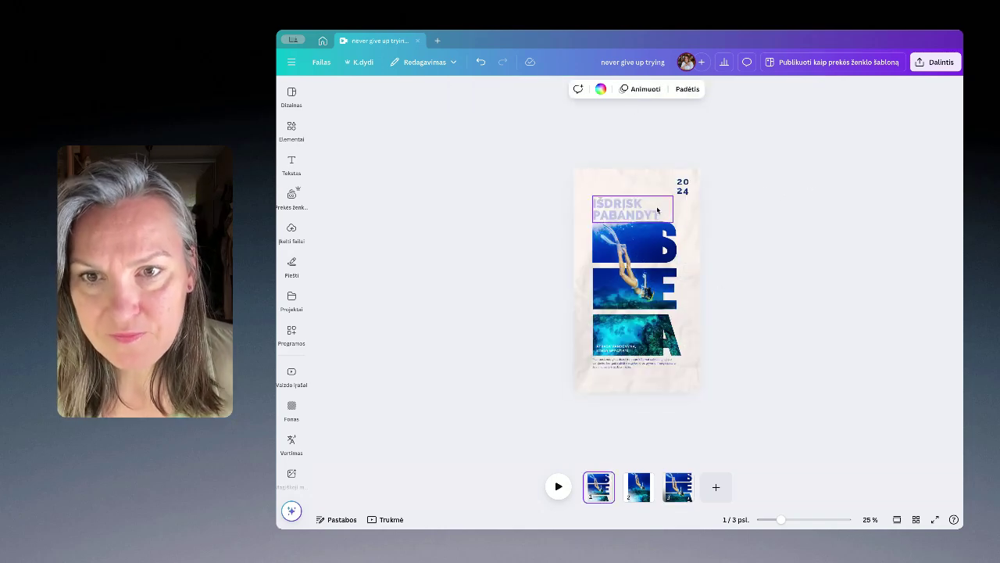
click(614, 212)
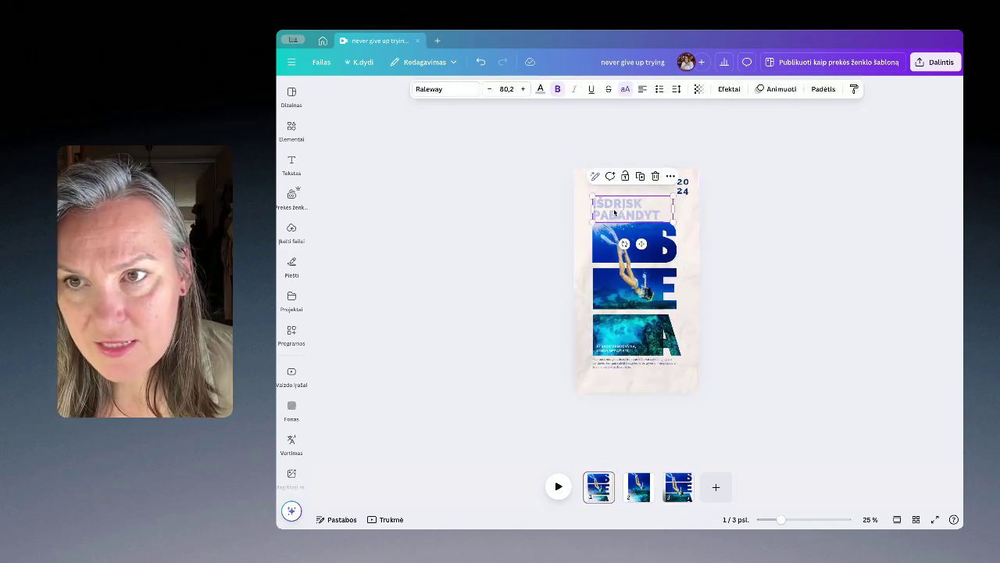
click(678, 486)
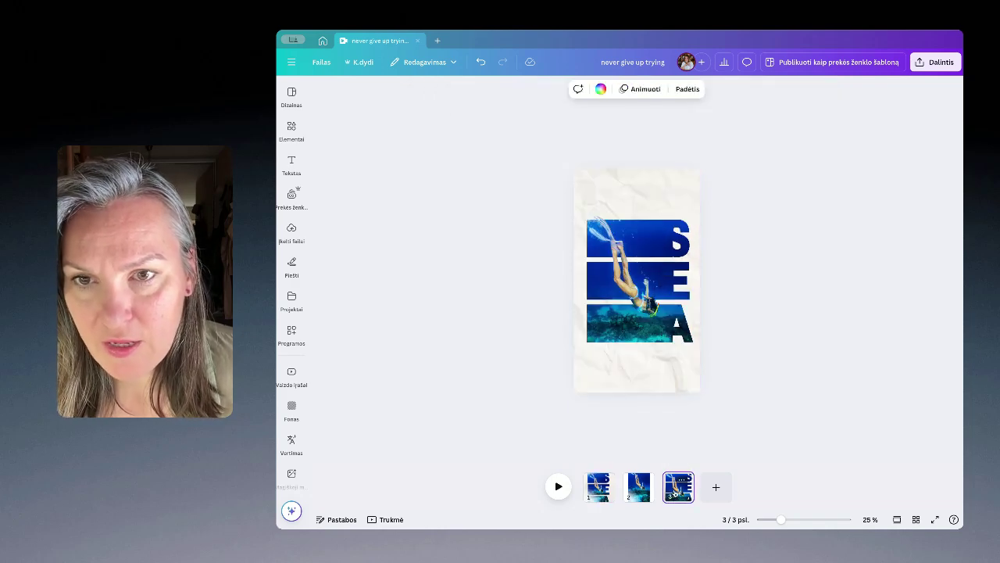
click(289, 166)
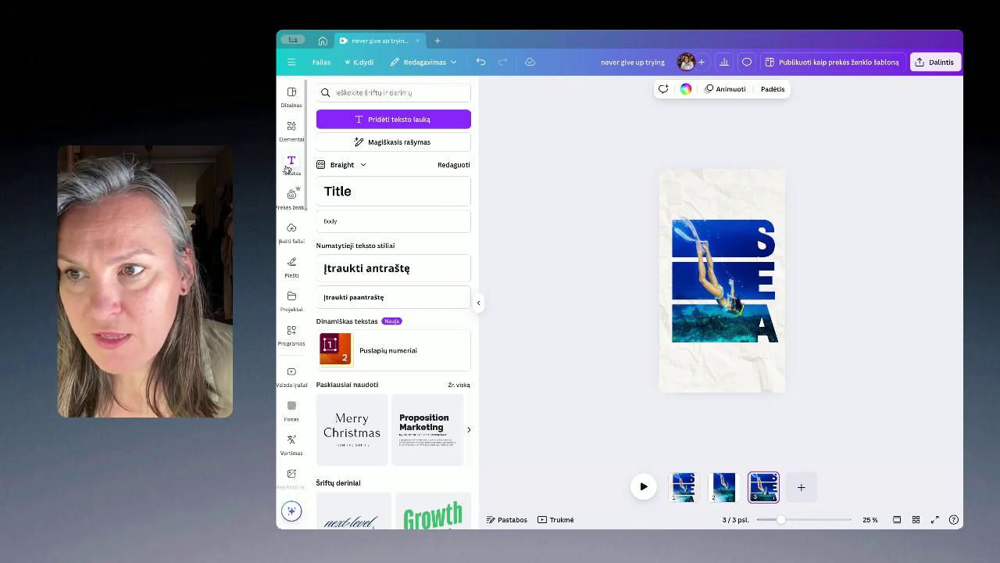
click(357, 194)
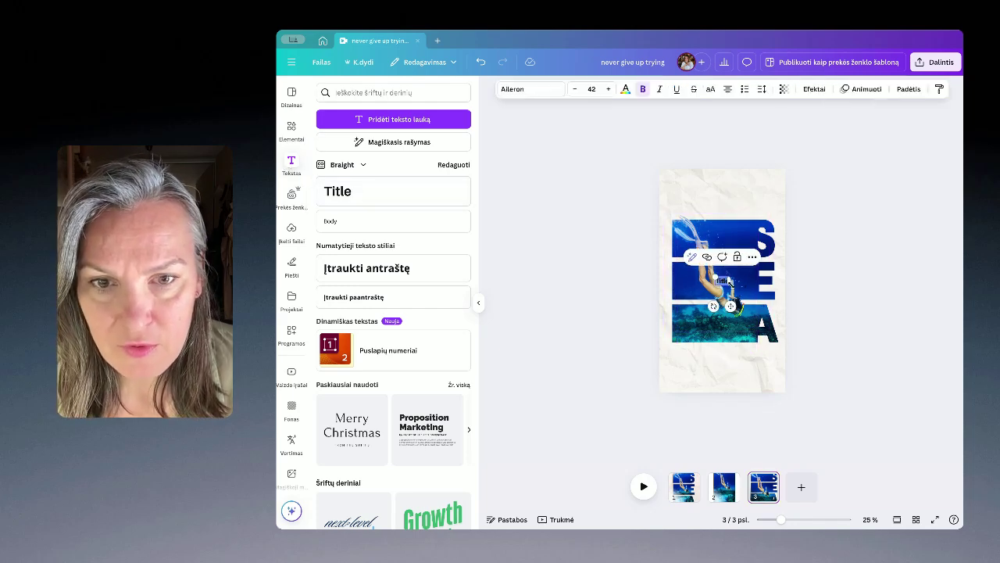
drag(729, 283, 705, 217)
Check page 1's heading for reference and replace the title text on page 3 with "Išdrįsk išbandyti".
click(690, 493)
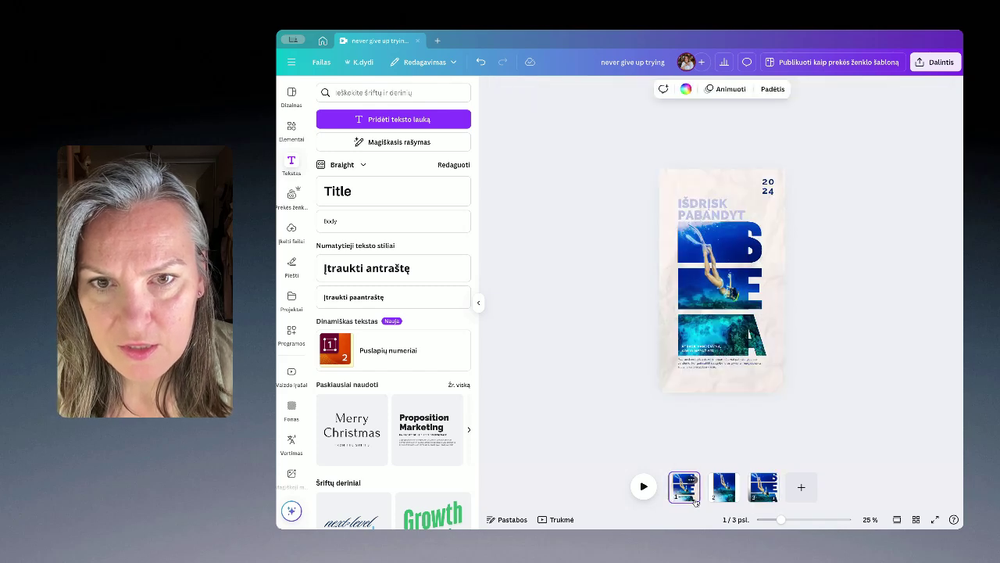
click(766, 493)
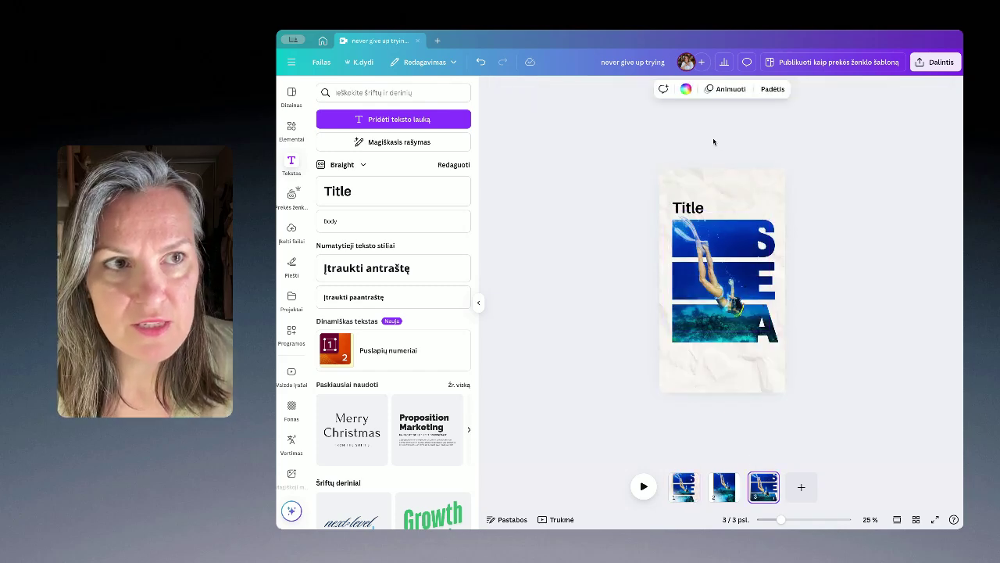
double_click(697, 207)
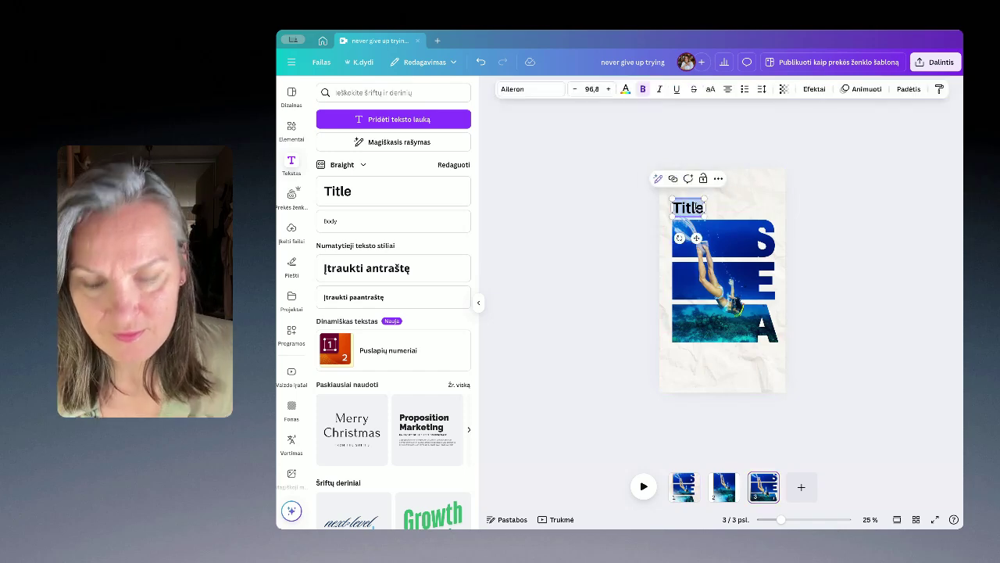
key(BackSpace)
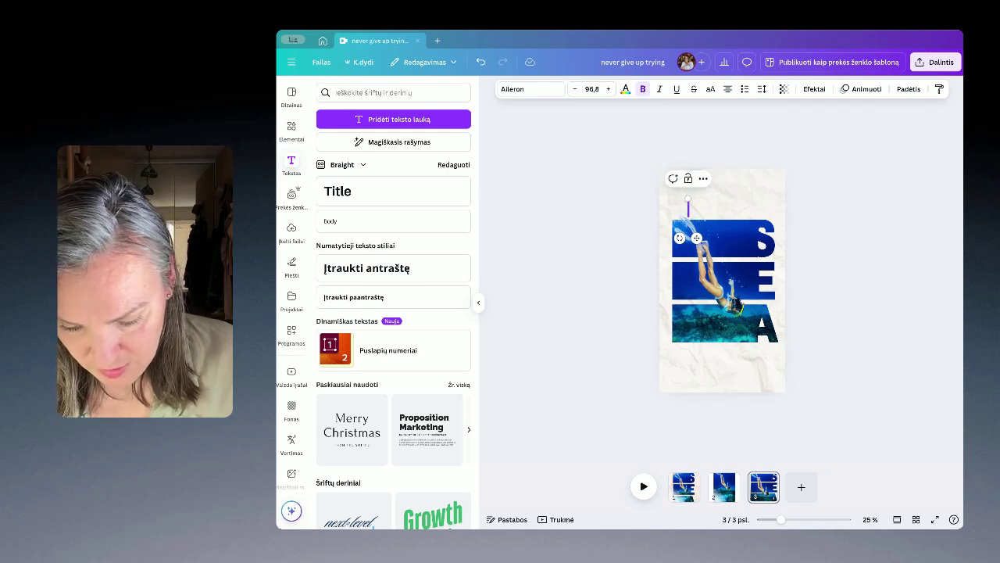
text(Išdr)
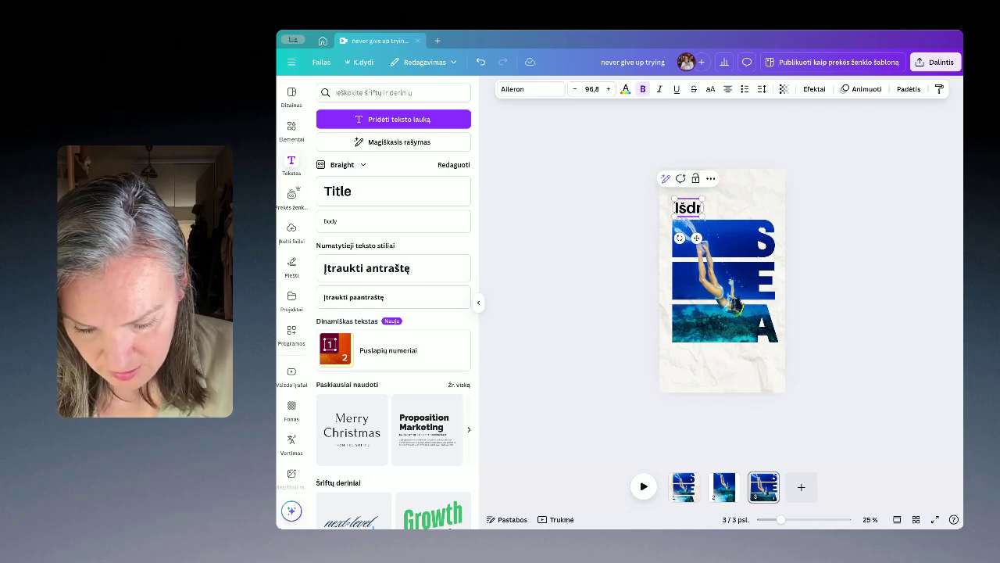
text(įsk išbandyti)
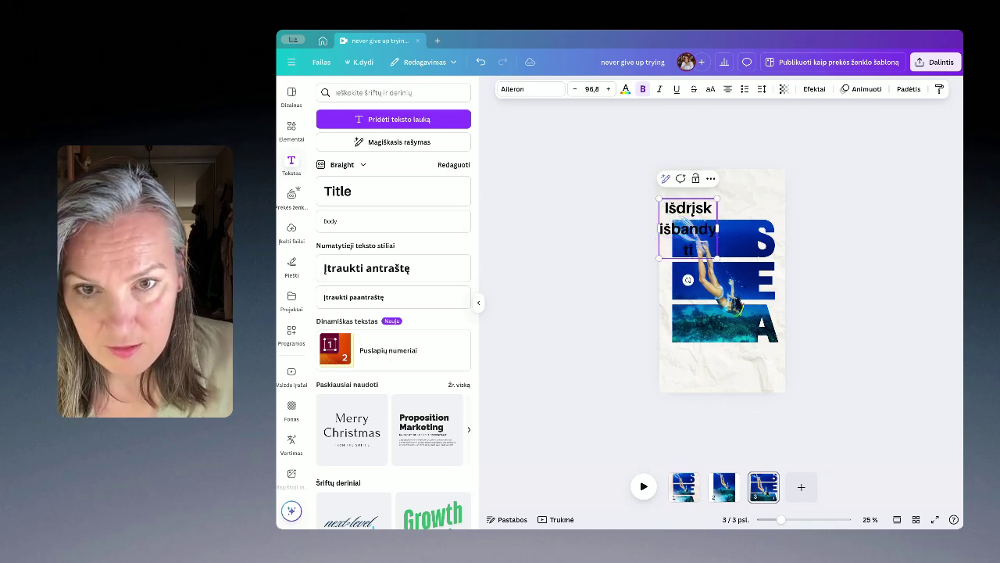
Lay out the heading as two left-aligned lines with tighter line spacing, flush with the top frame's left edge.
drag(735, 230, 713, 205)
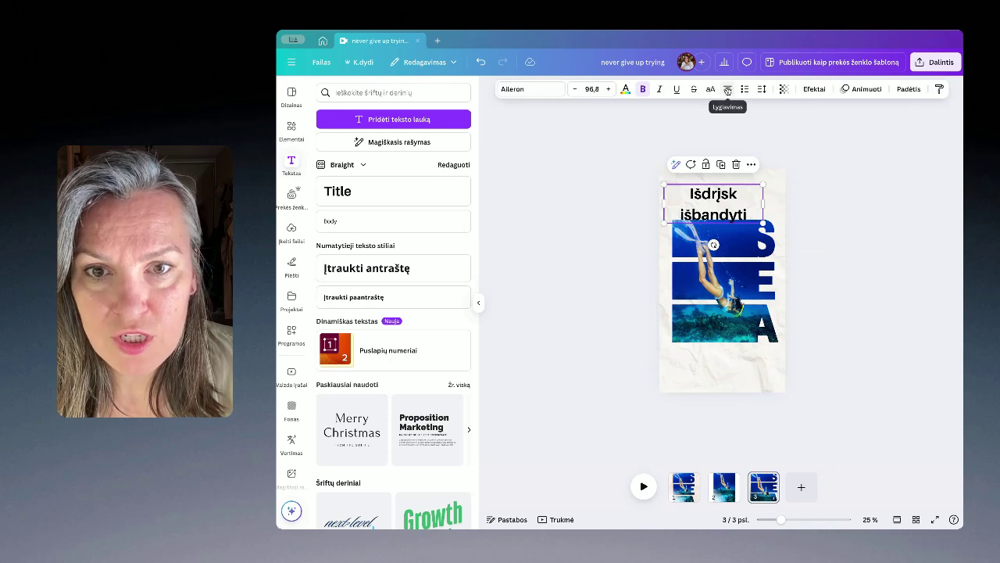
click(728, 89)
click(763, 90)
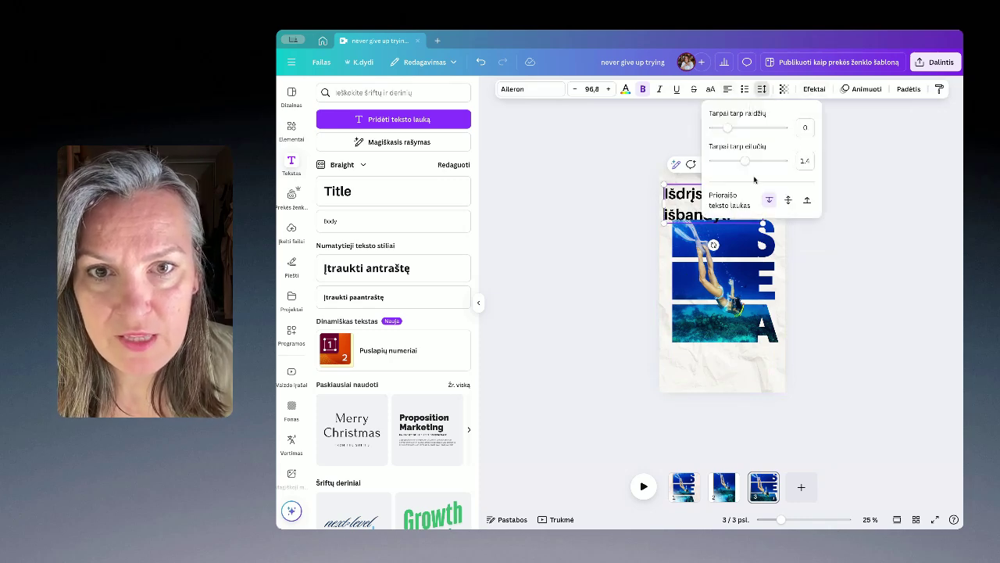
drag(745, 160, 733, 161)
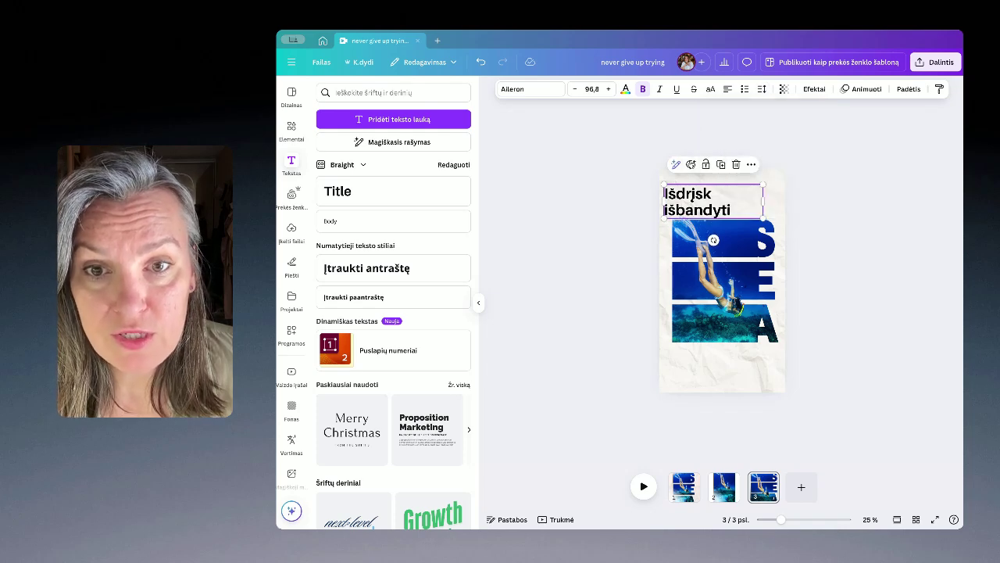
drag(693, 194, 703, 193)
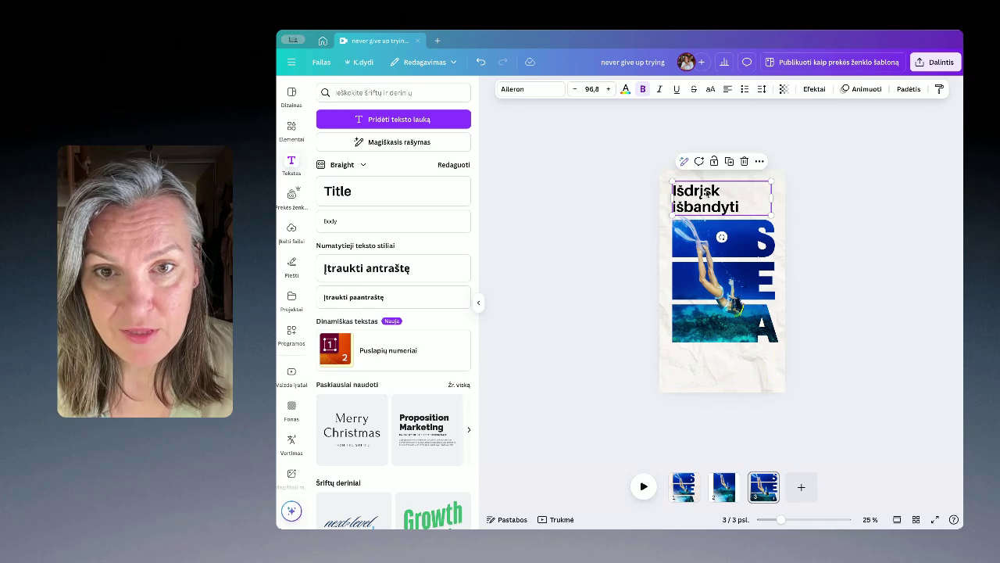
Convert the heading to uppercase and change its font to Raleway.
click(711, 91)
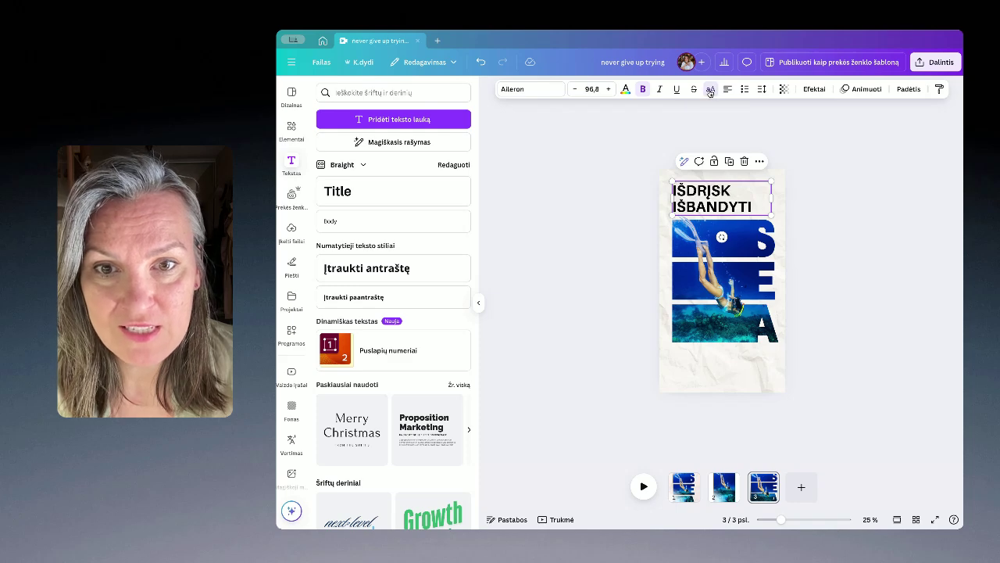
click(527, 90)
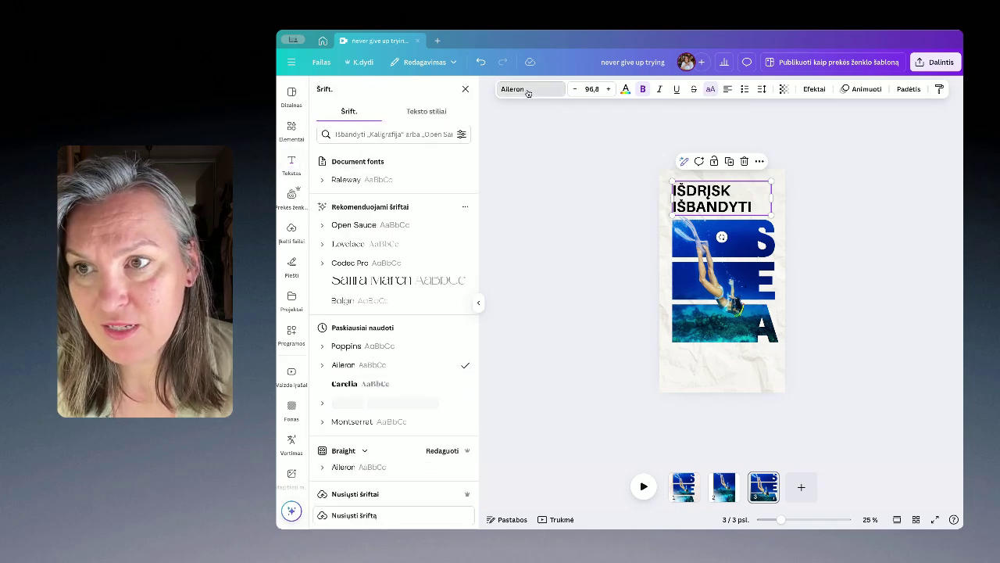
click(390, 134)
text(rale)
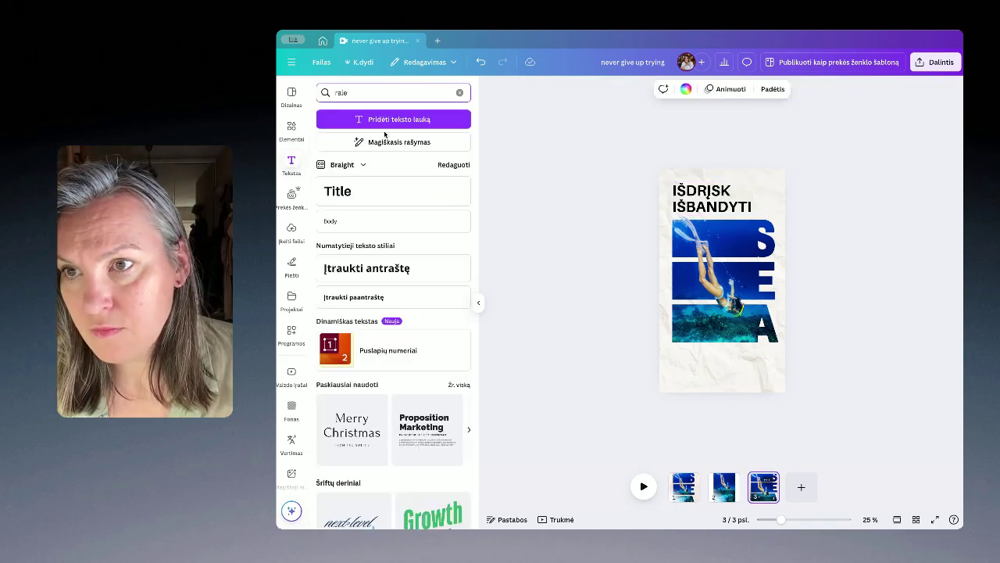
click(712, 206)
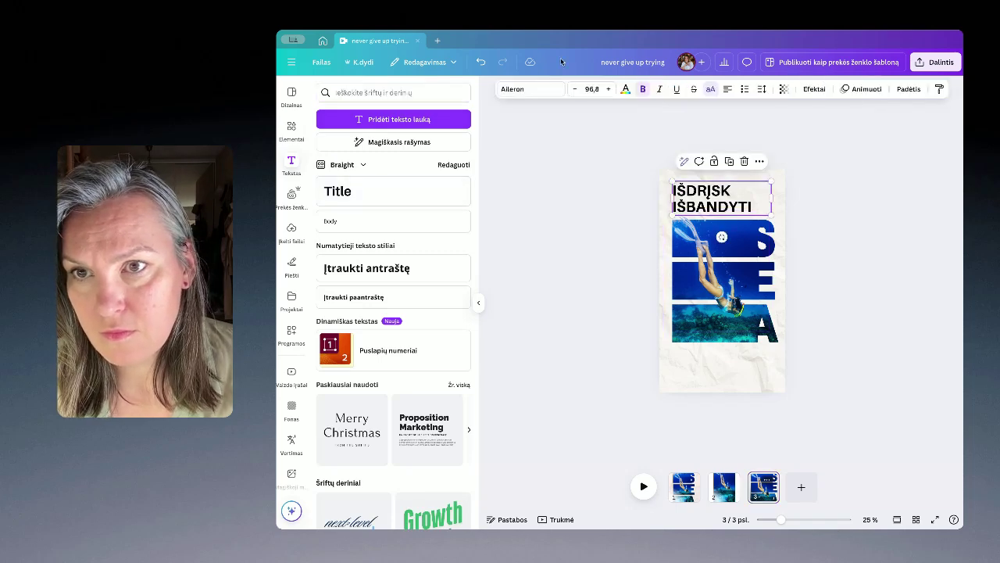
click(525, 89)
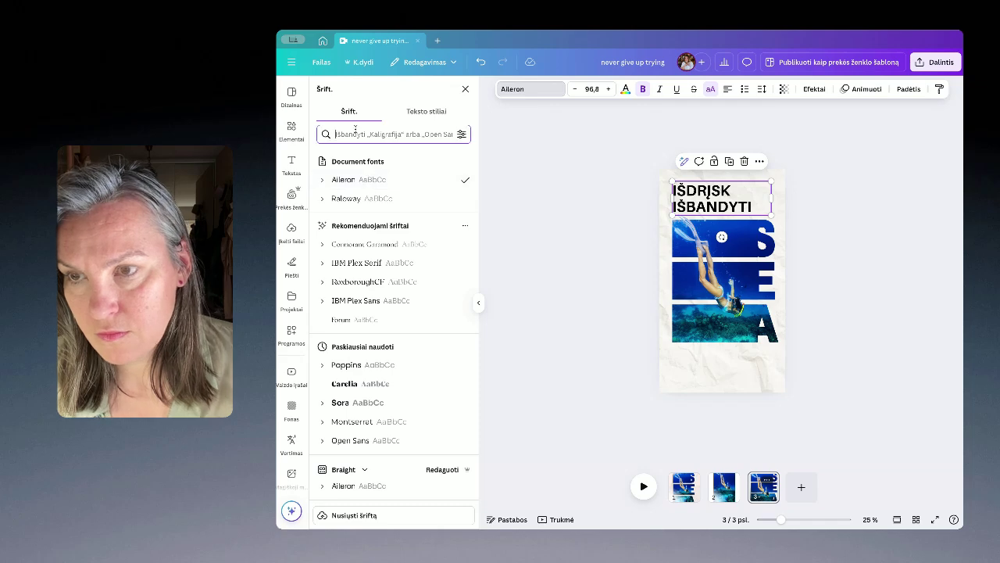
text(rale)
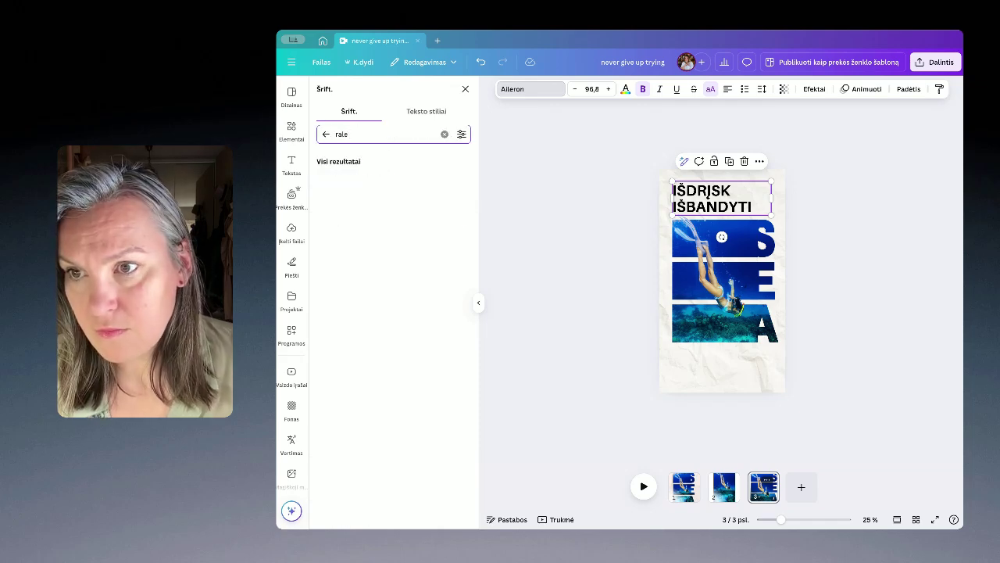
click(352, 181)
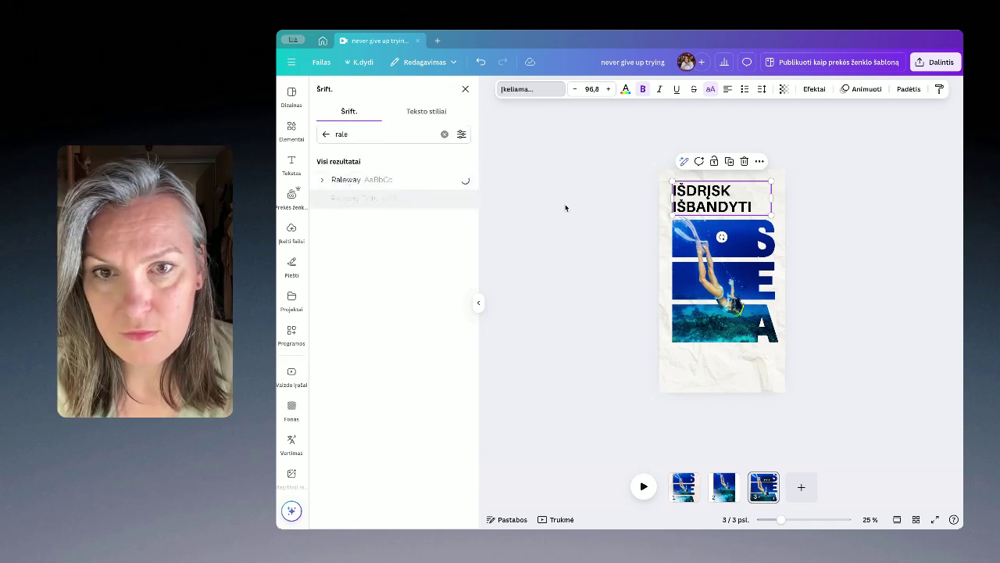
Shrink the heading to size 87,9 in the Raleway Black weight and move it down close to the top frame.
click(643, 91)
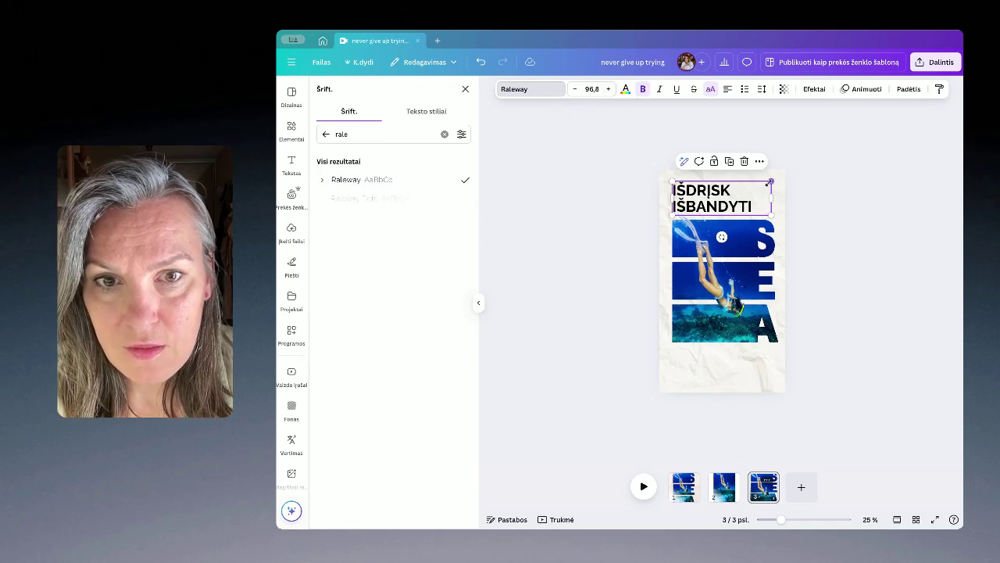
drag(771, 182, 763, 186)
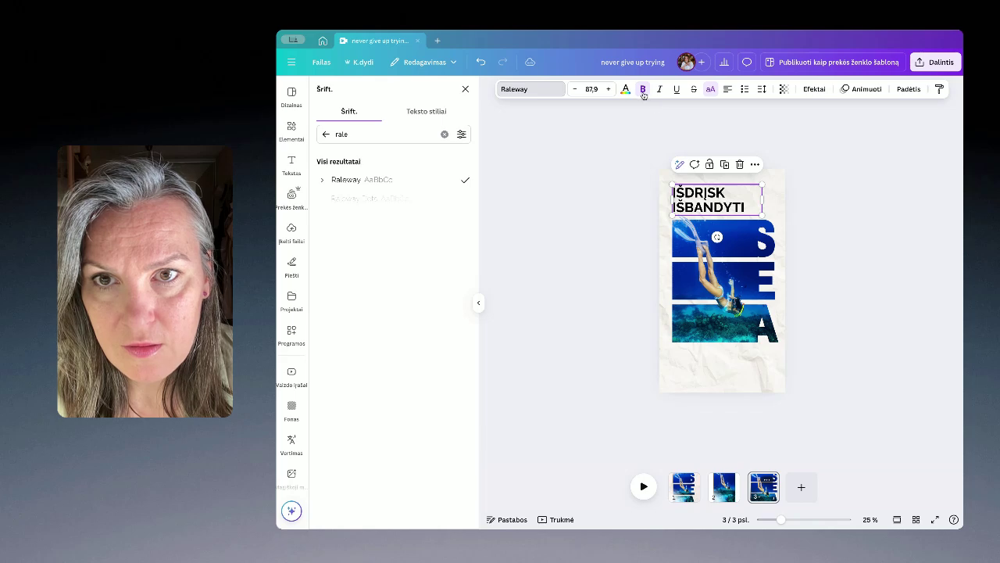
click(643, 91)
click(643, 91)
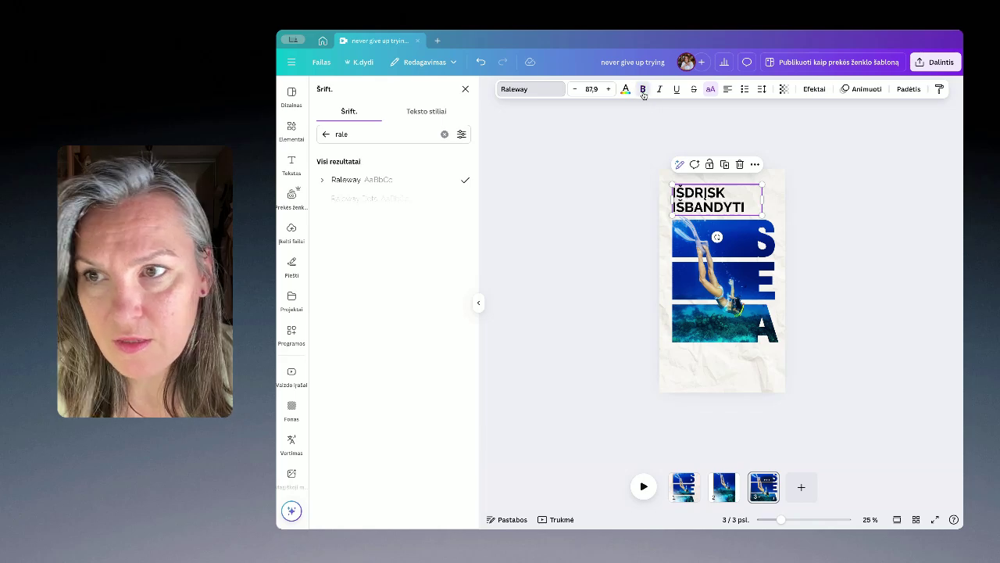
click(322, 181)
click(360, 331)
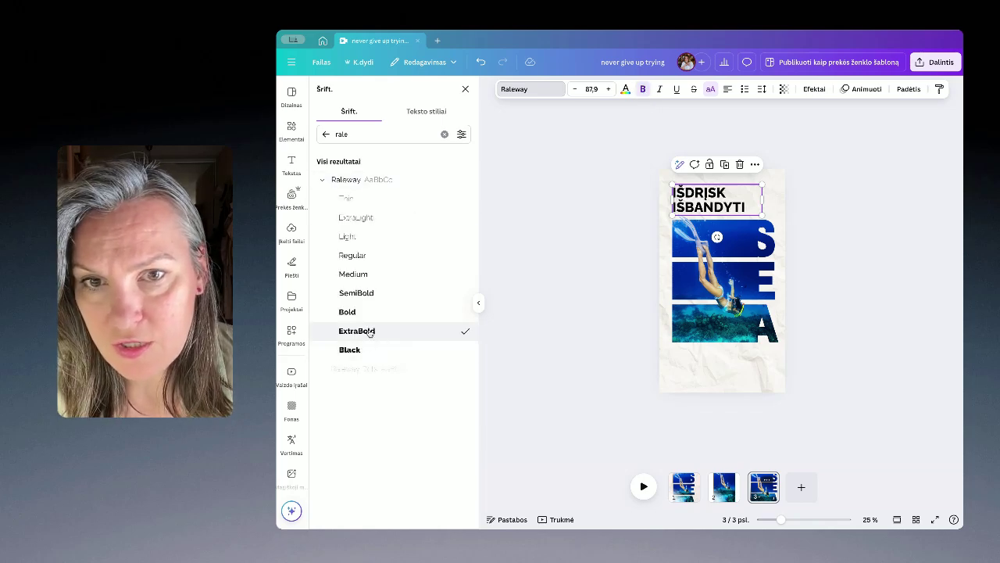
click(358, 350)
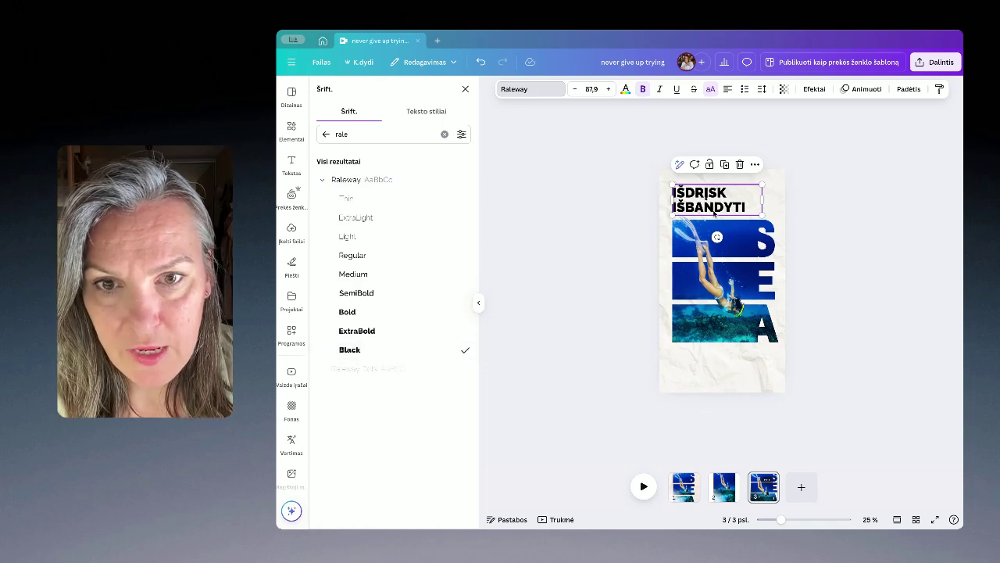
drag(716, 209, 712, 212)
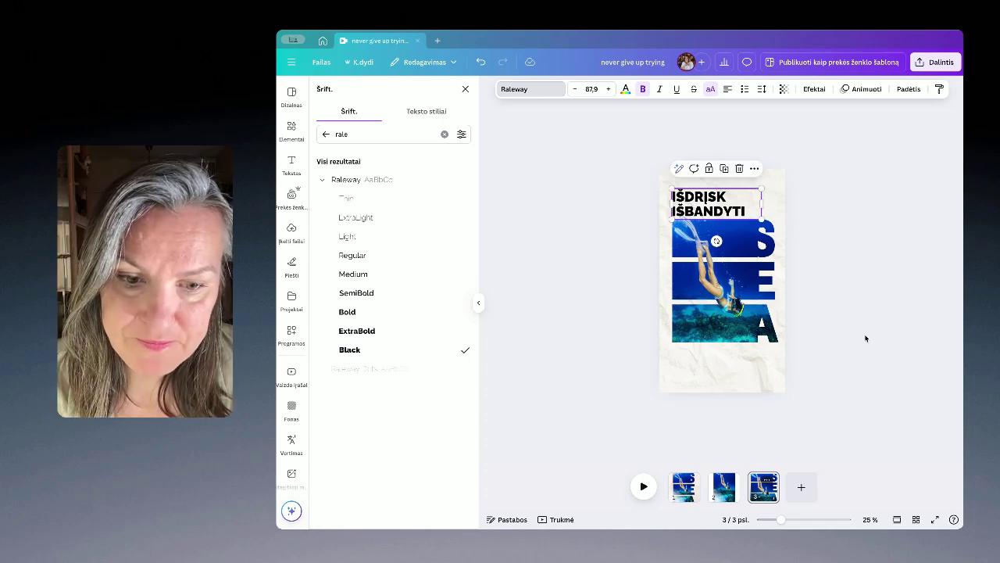
Recolor the whole heading with the pale lilac-grey #C0C2D6 sampled from the diver cutout near the fins.
drag(784, 523, 792, 519)
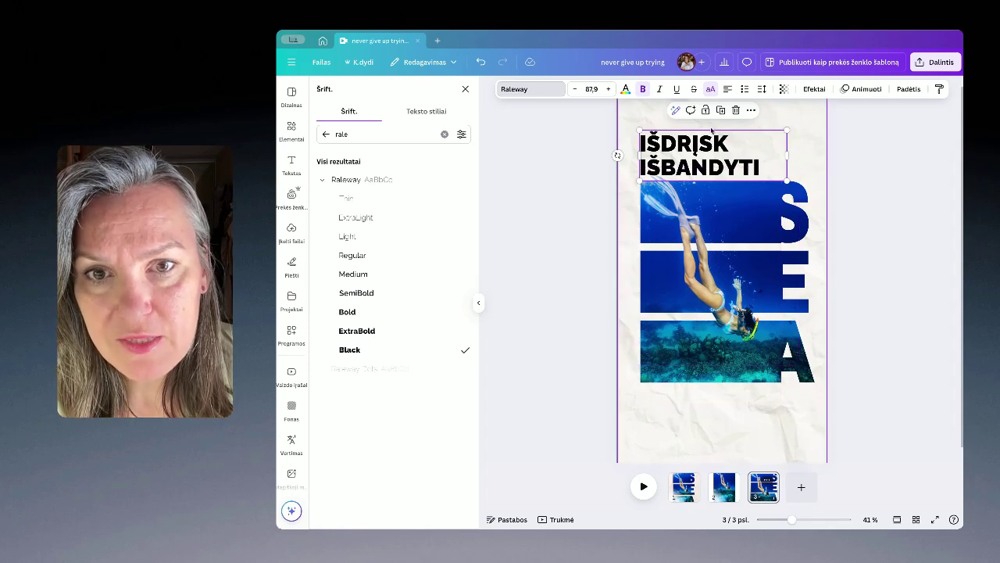
click(707, 153)
drag(768, 169, 641, 141)
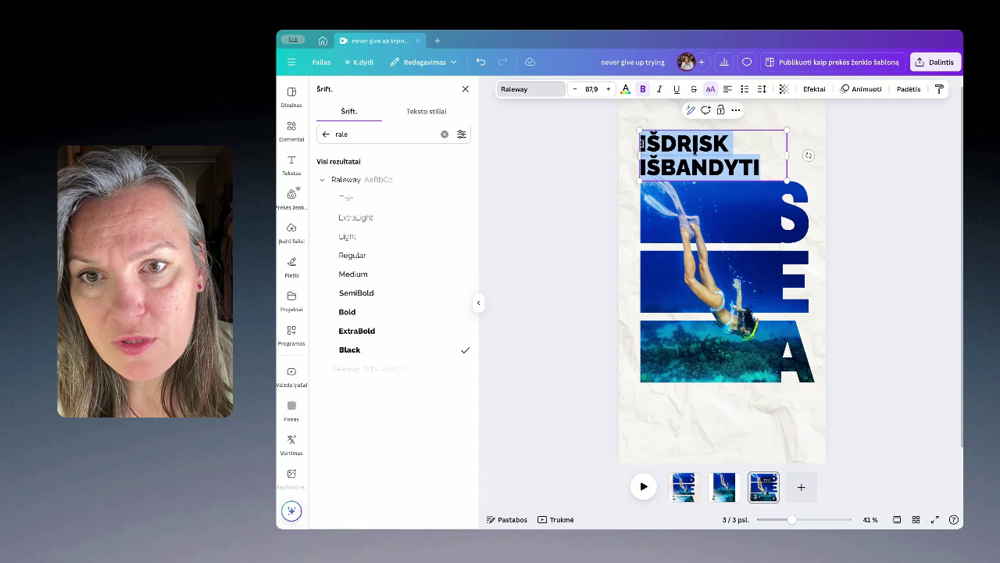
click(625, 89)
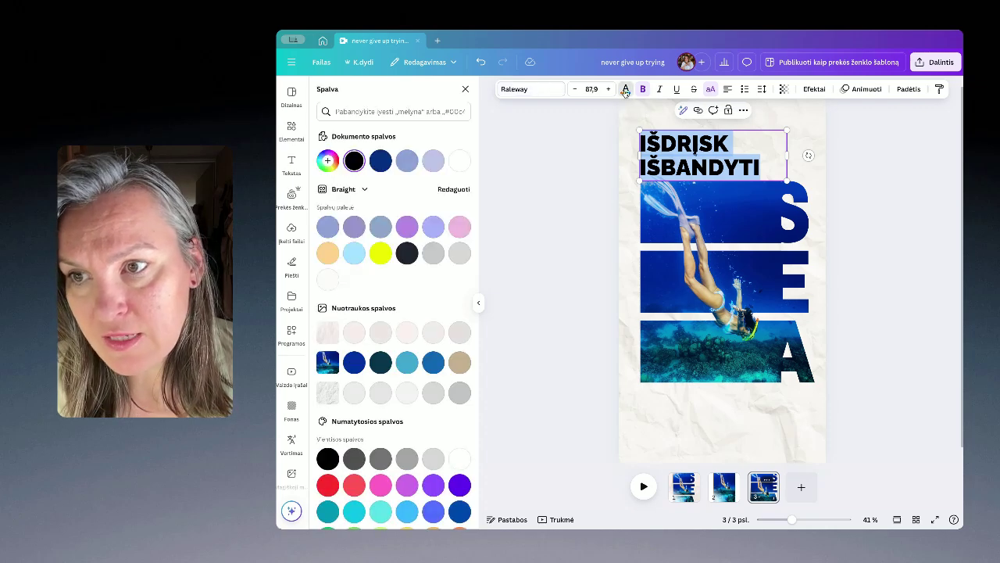
click(327, 163)
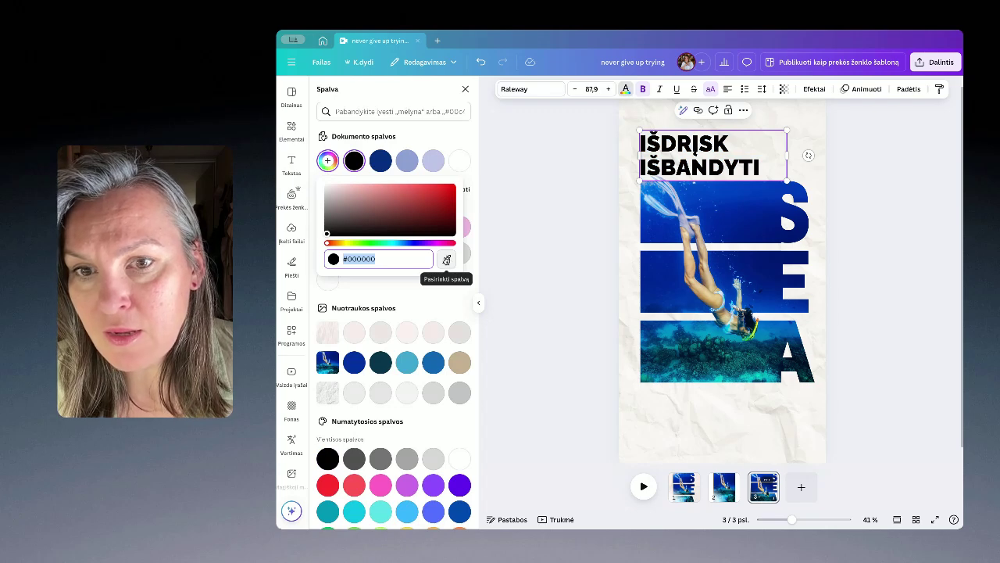
click(446, 259)
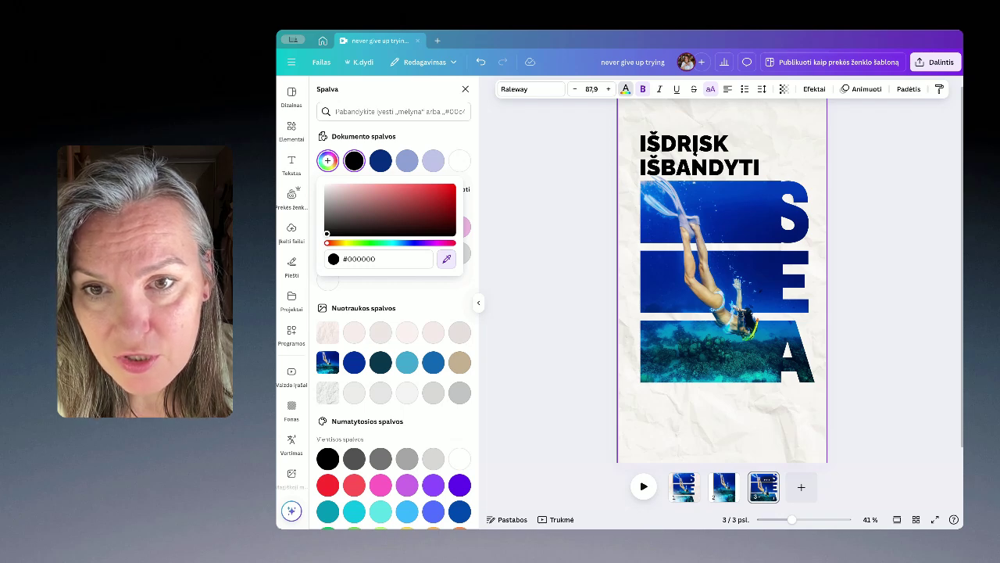
click(667, 205)
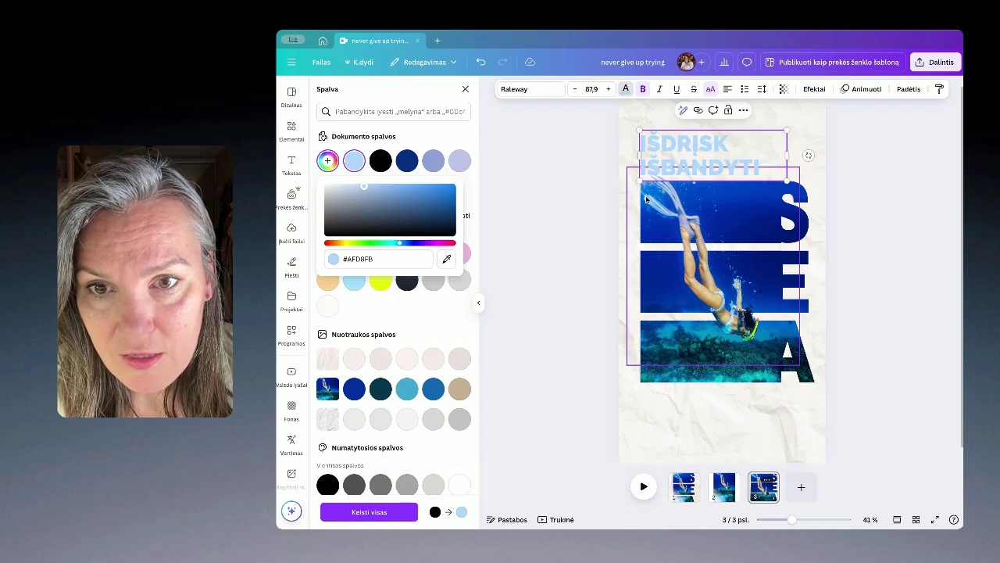
click(446, 259)
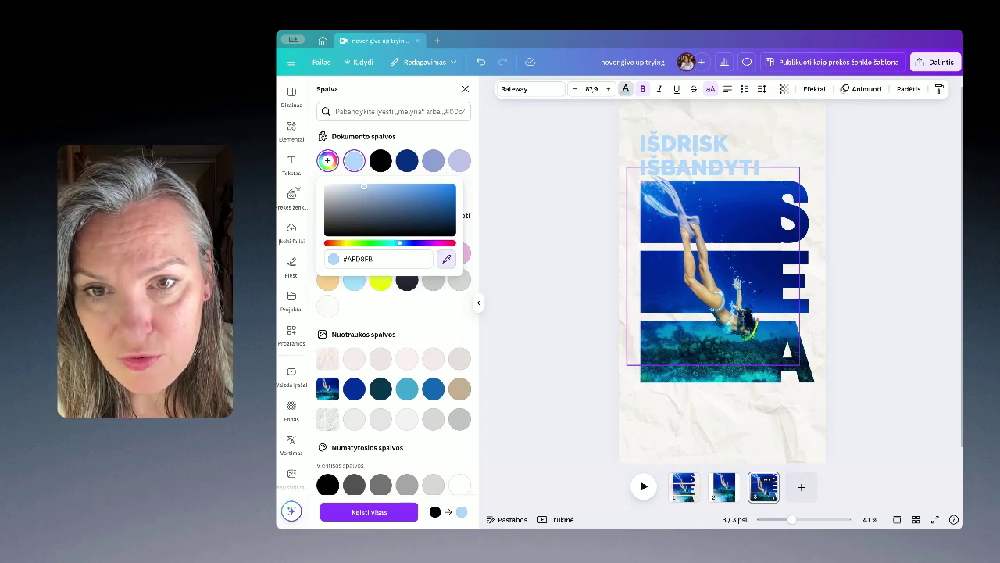
click(686, 226)
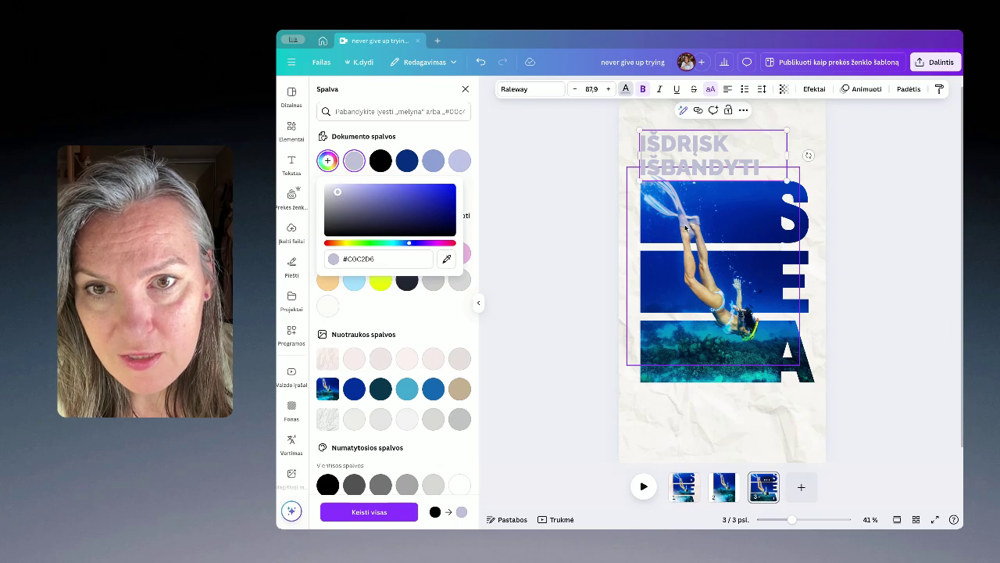
click(815, 130)
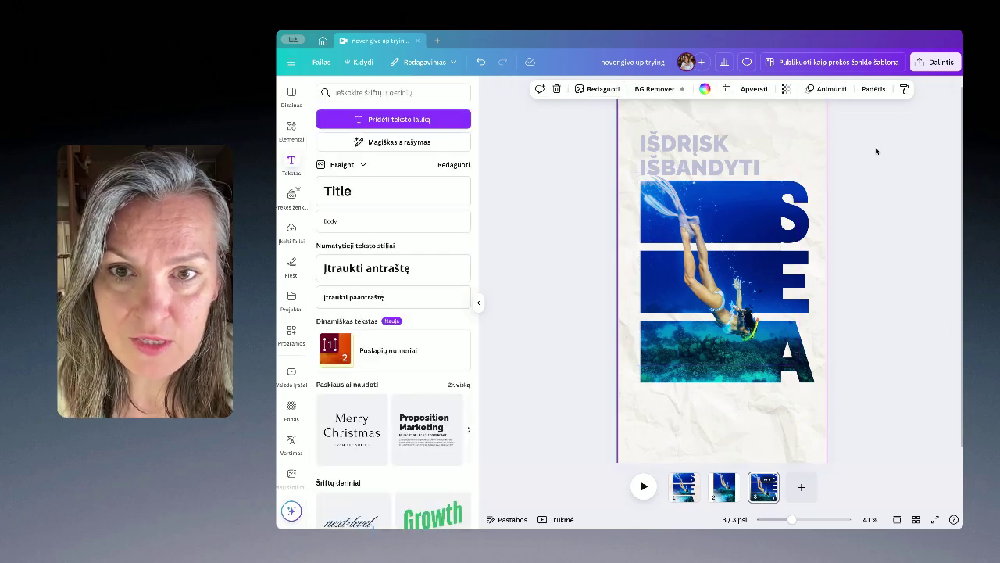
Select the heading, frames, letters and diver cutout together and move them slightly down the page.
click(876, 151)
drag(589, 138, 864, 431)
drag(742, 373, 744, 396)
click(886, 340)
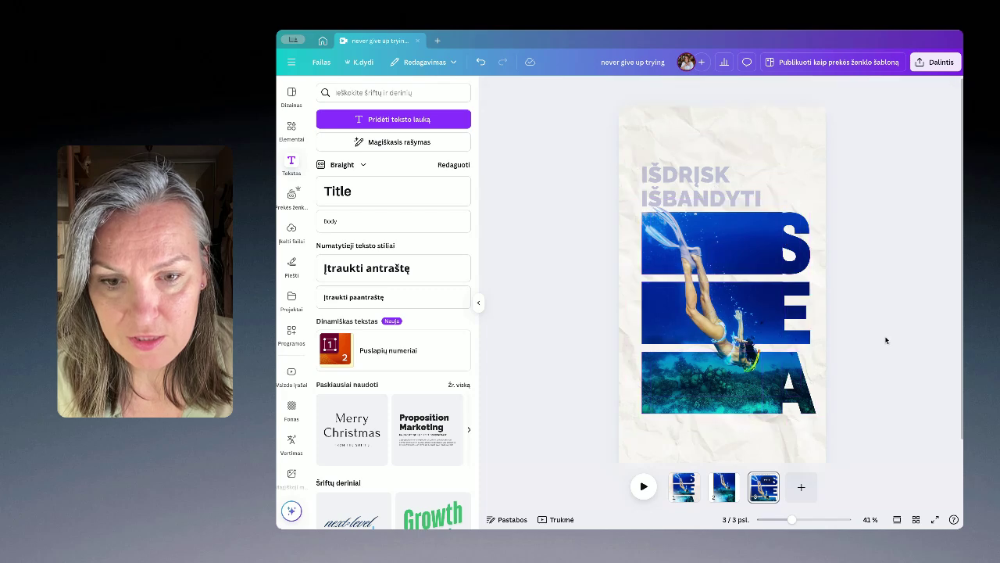
Copy the white slogan and the small paragraph beneath the bottom frame from page 1 onto page 3.
click(684, 487)
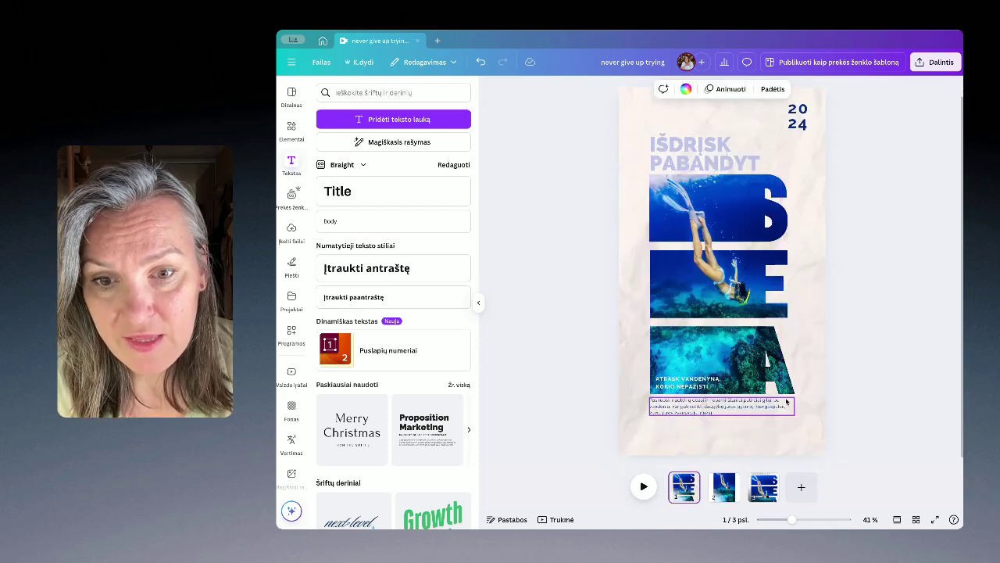
click(686, 388)
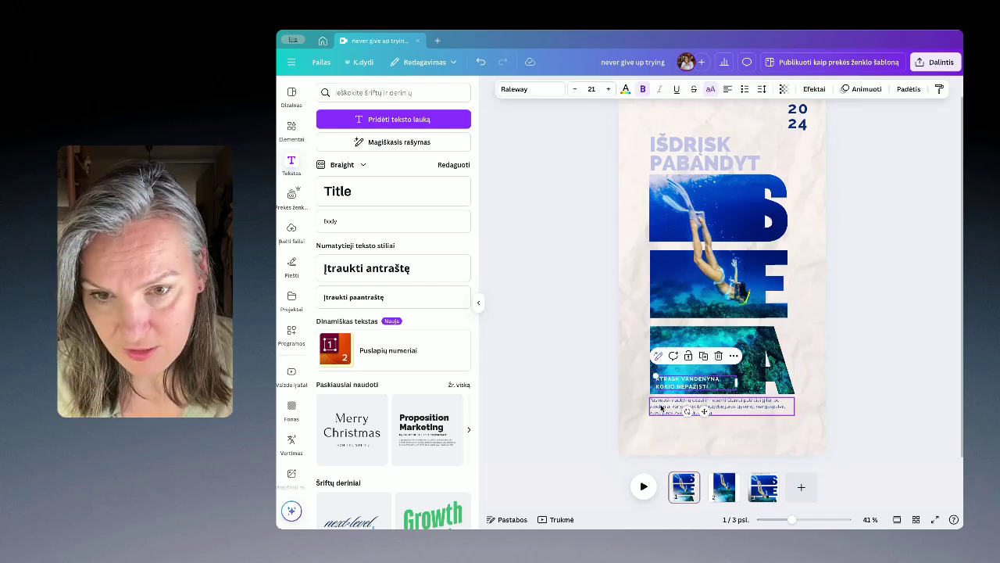
shift+click(661, 407)
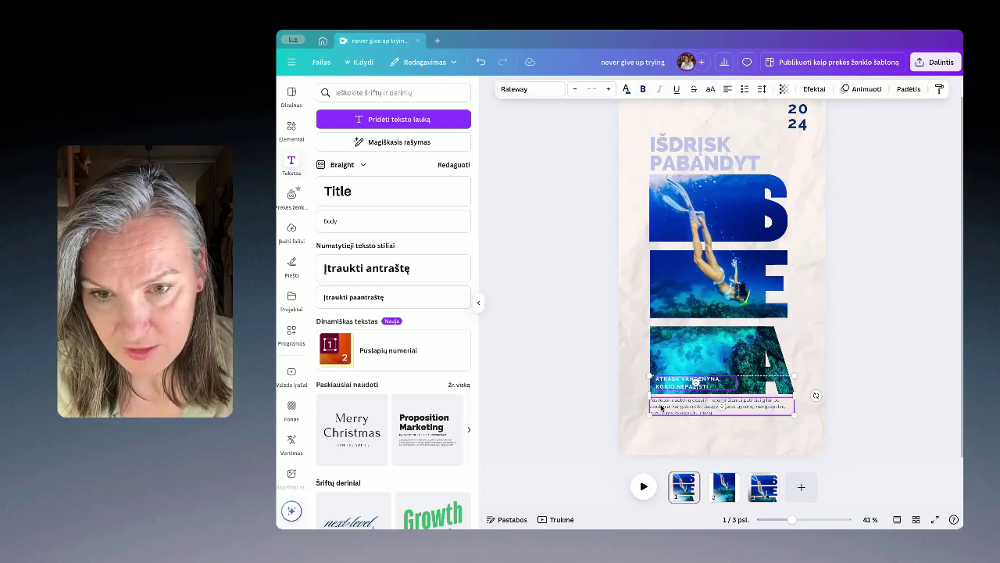
click(765, 486)
key(ctrl+v)
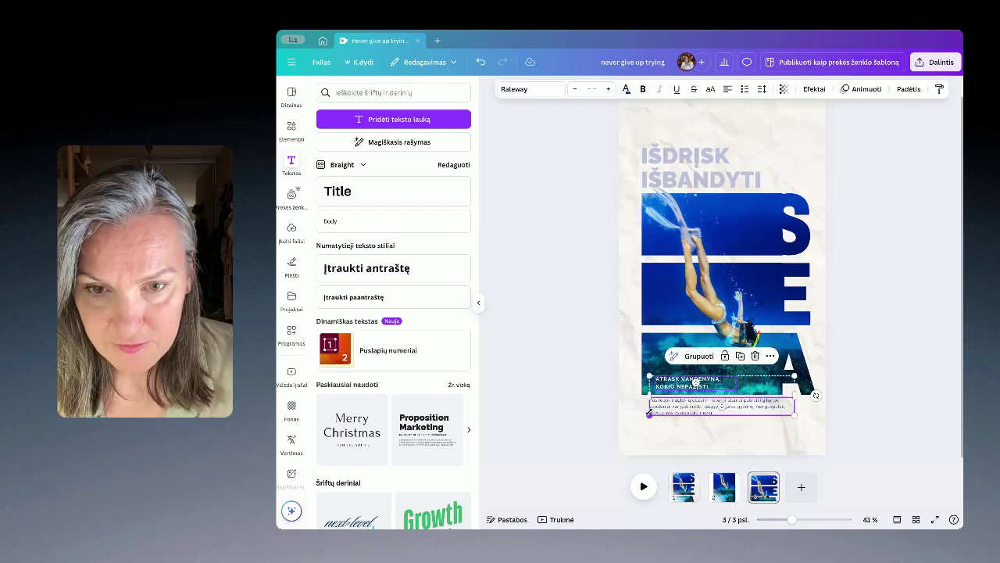
Move the small paragraph to line up with the frames' left edge and shift the white slogan slightly left inside the bottom frame.
click(671, 412)
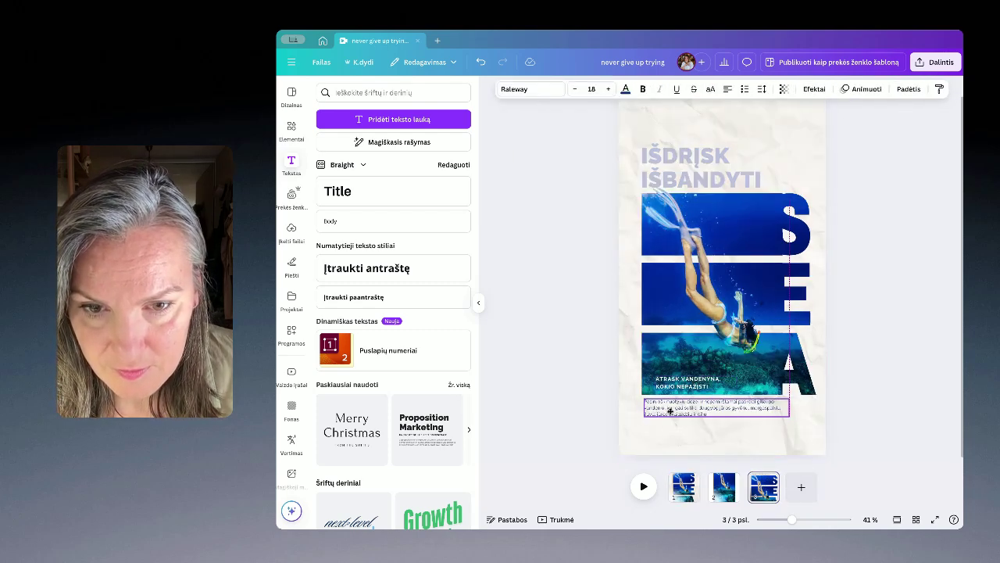
drag(672, 412, 652, 385)
click(679, 388)
Copy the stacked 2024 year text from page 1 into the upper-right corner of the page 3 poster.
click(688, 488)
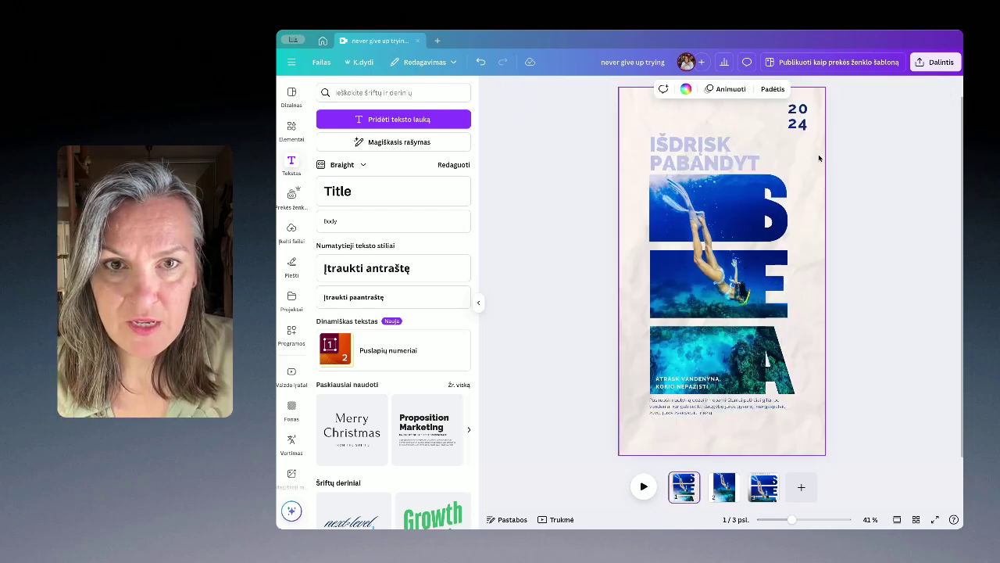
click(802, 123)
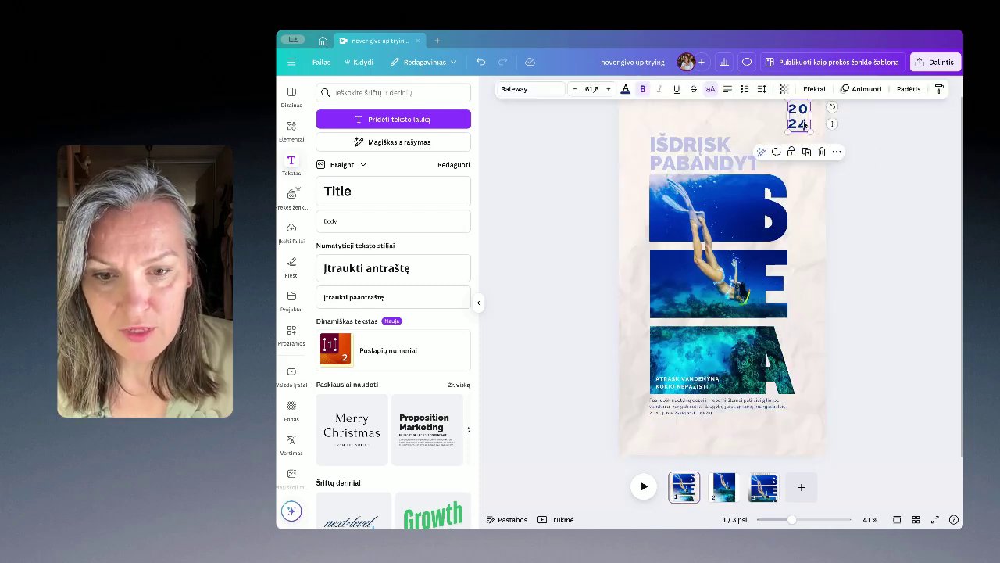
click(764, 486)
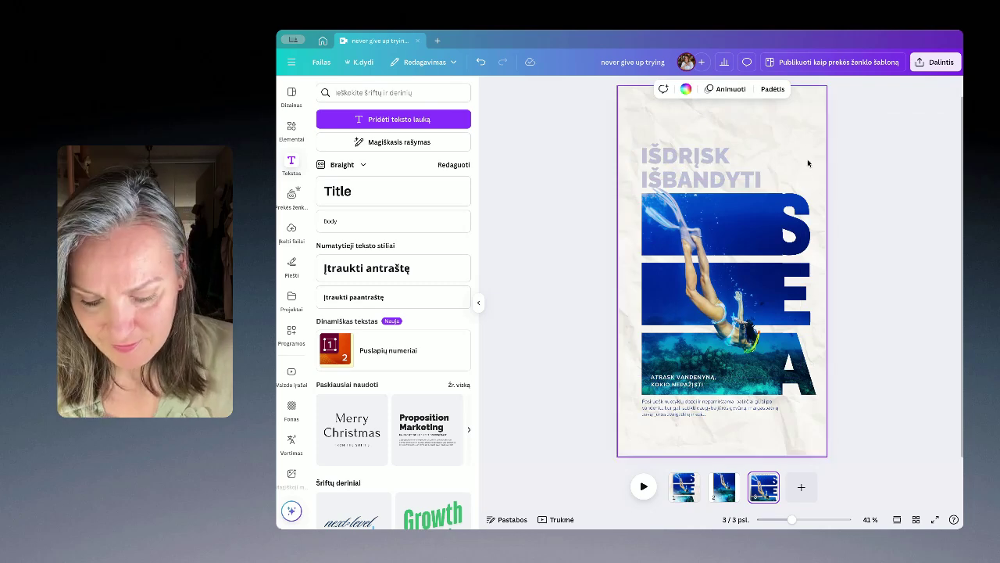
key(ctrl+v)
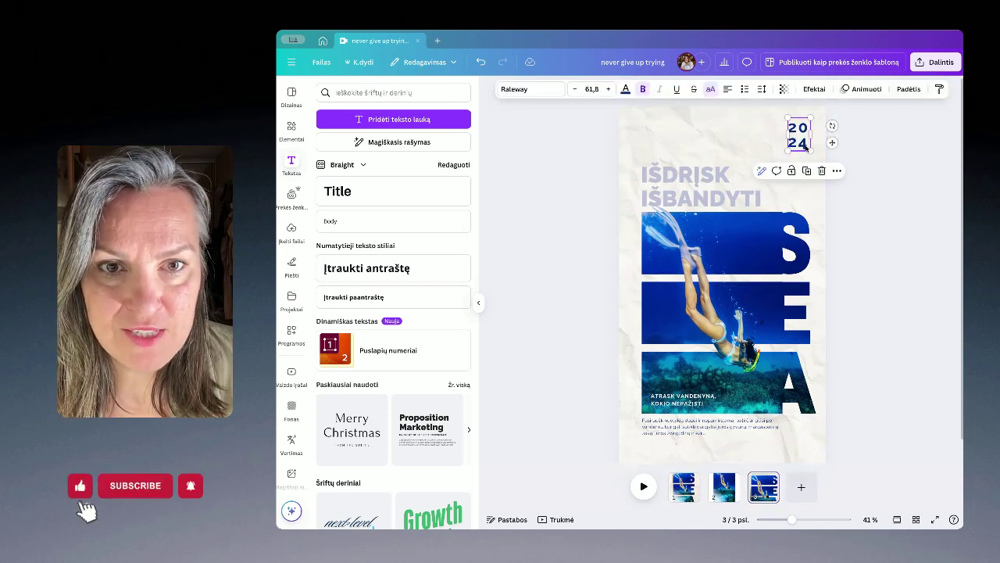
Change the stacked year text on page 3 to 2025 and view the whole poster at 32 %.
double_click(806, 145)
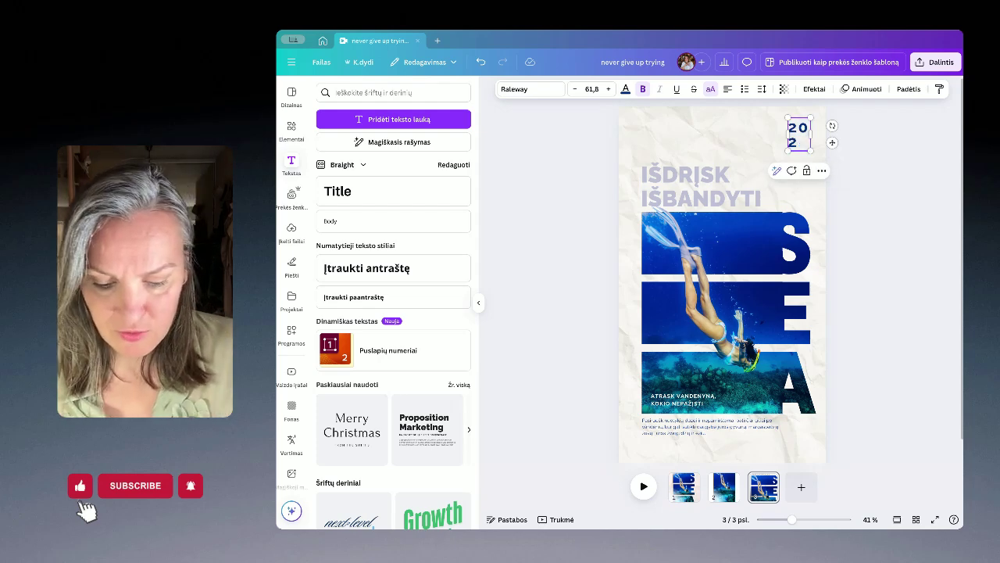
text(2025)
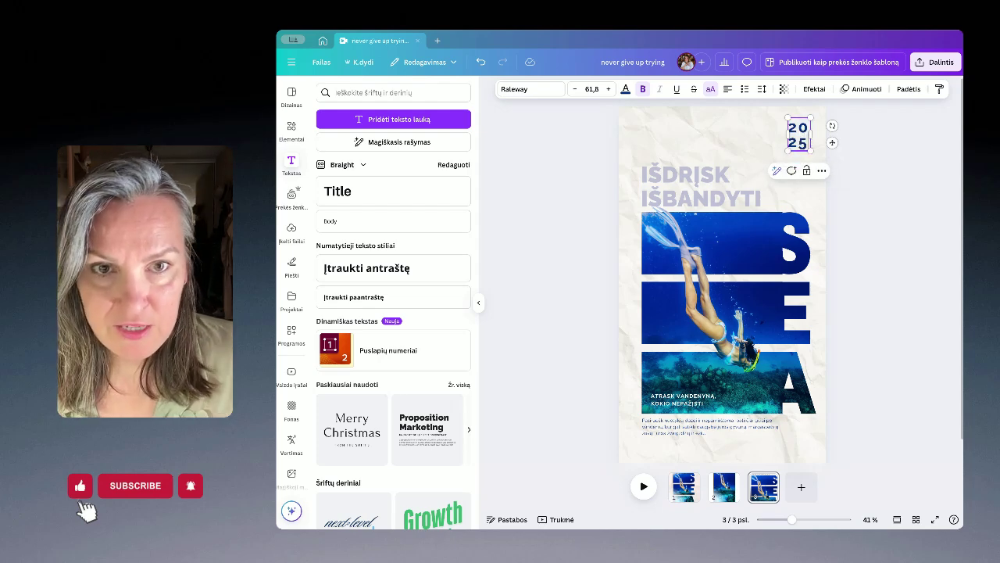
click(896, 223)
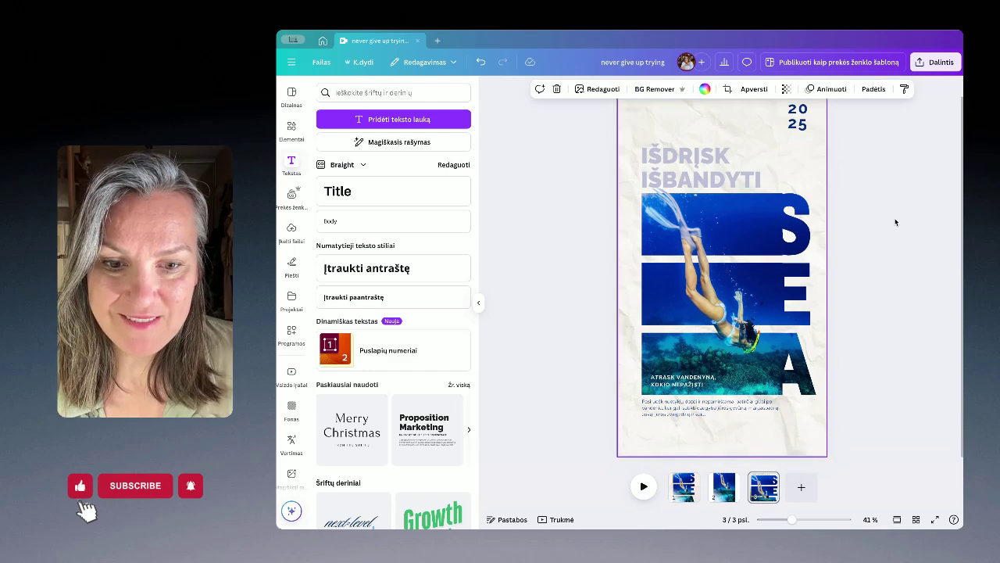
drag(791, 519, 787, 519)
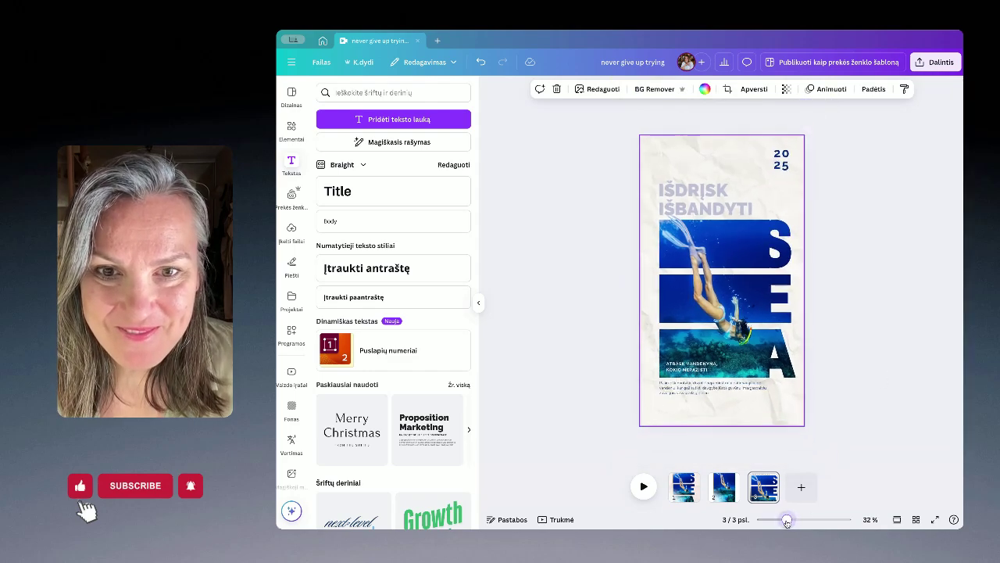